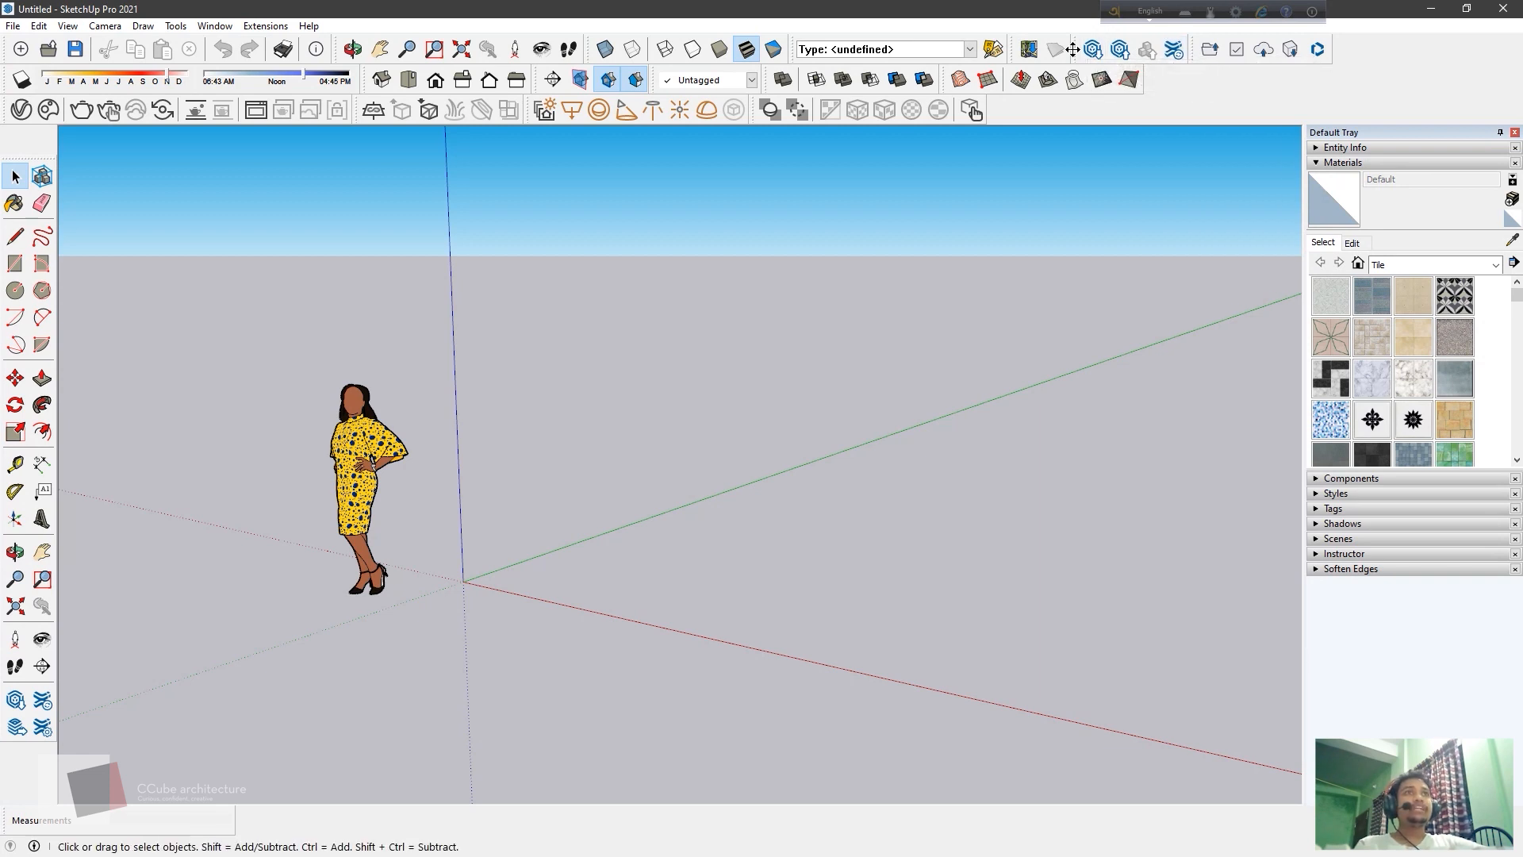
- Shift the Warehouse toolbar slightly along its row and check the full list of toolbars for the Warehouse entry
{"action": "left_click_drag", "start_coordinate": [1073, 49], "coordinate": [1096, 57]}
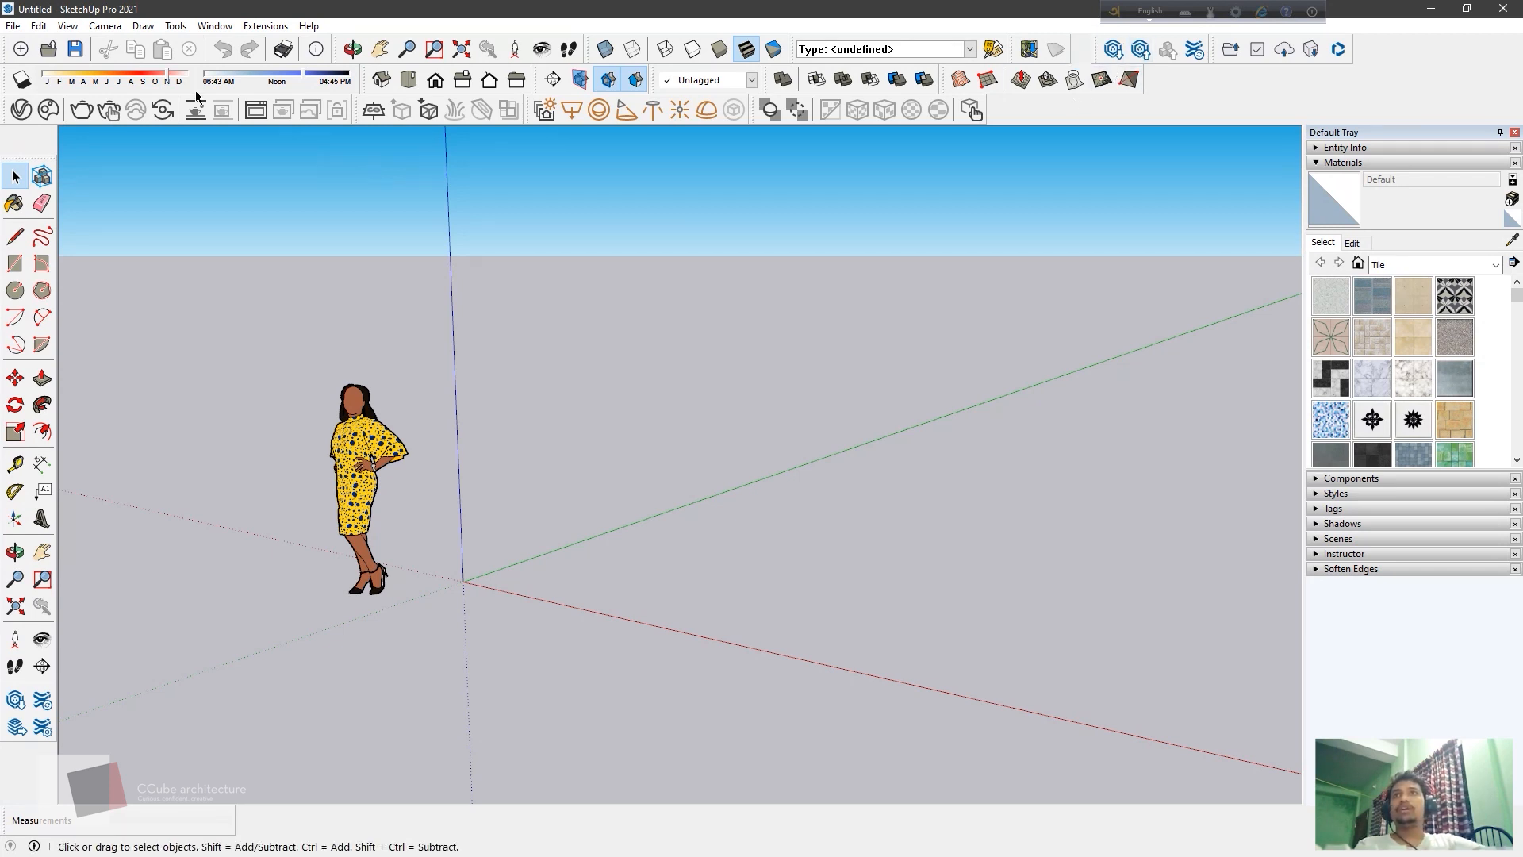
{"action": "left_click", "coordinate": [66, 25]}
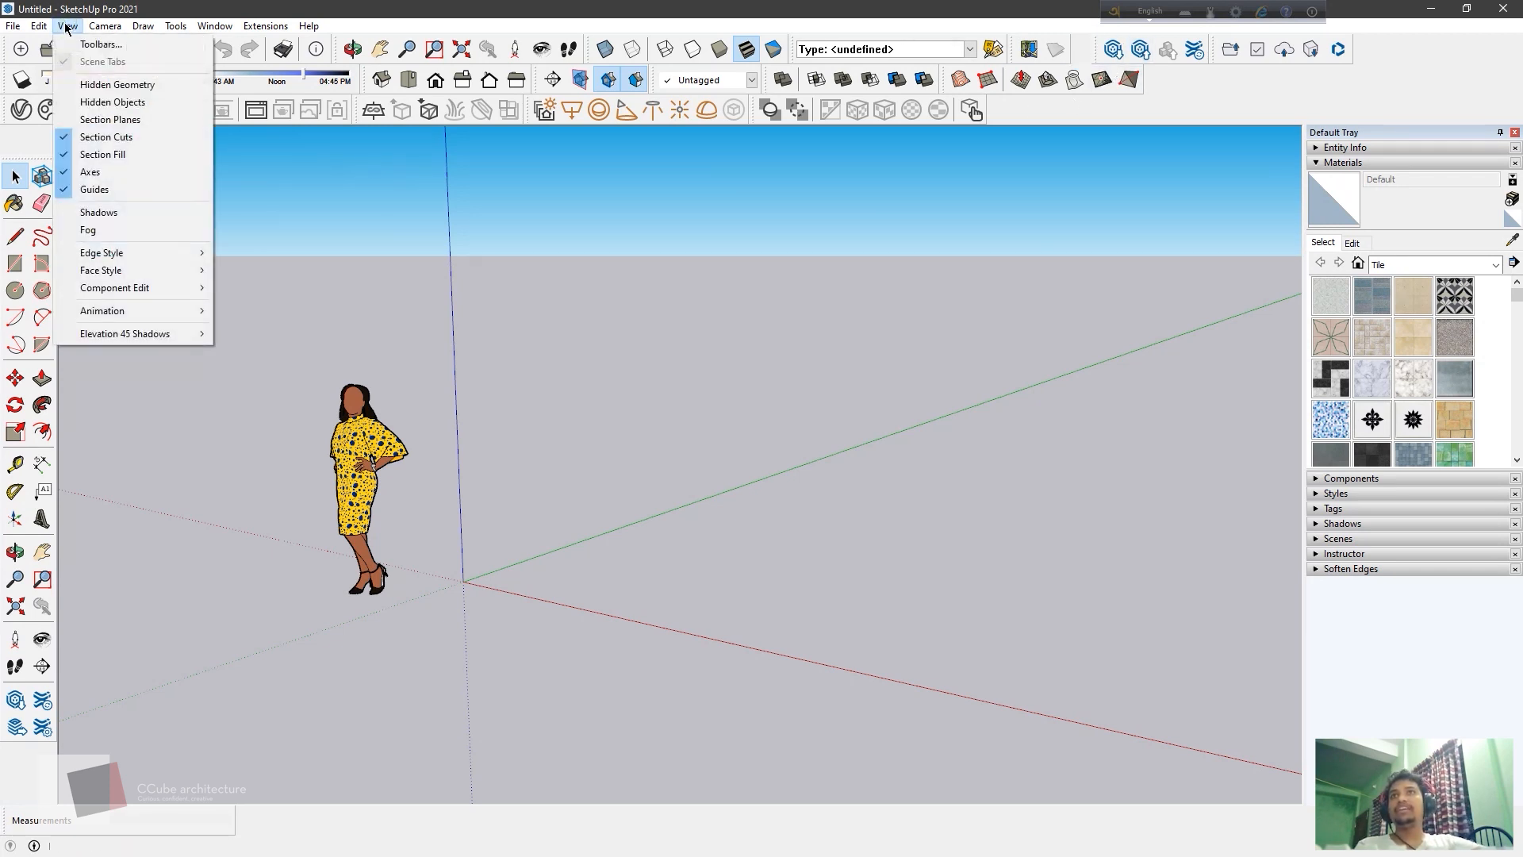
{"action": "left_click", "coordinate": [101, 44]}
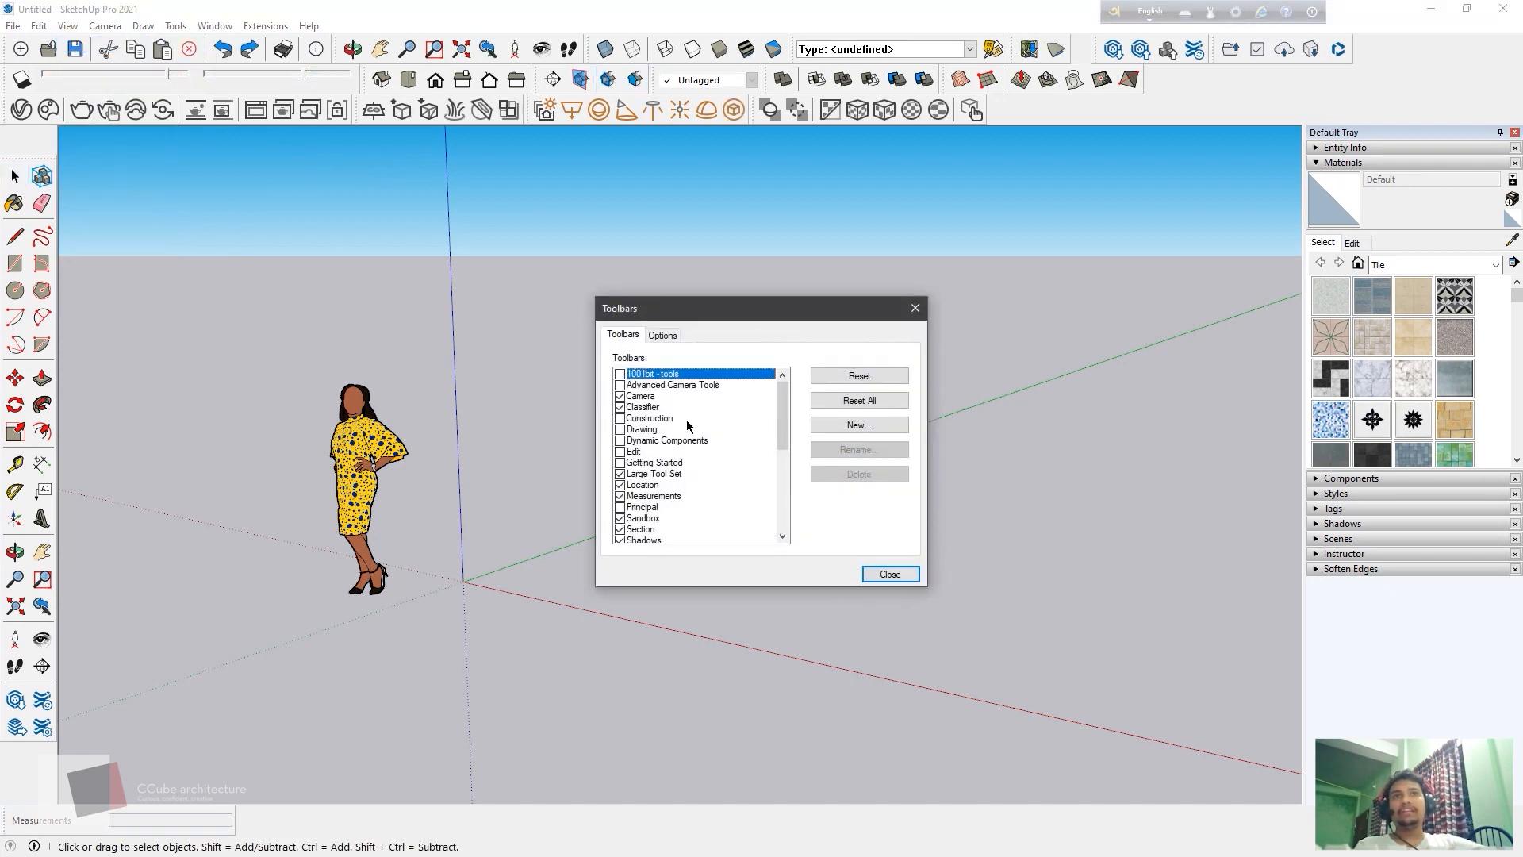
{"action": "scroll", "coordinate": [687, 421], "scroll_direction": "down", "scroll_amount": 4}
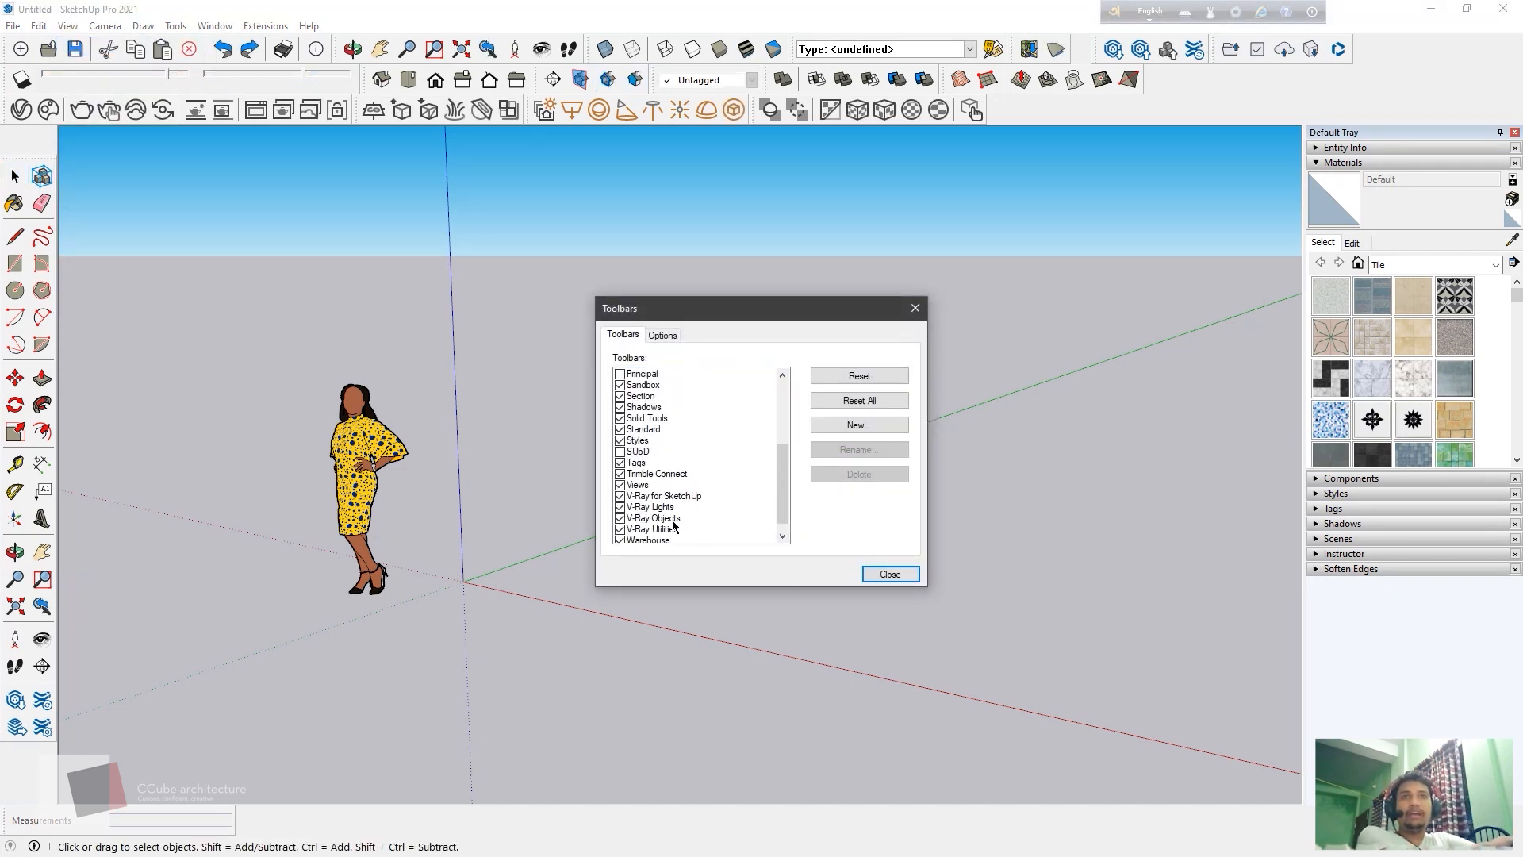
{"action": "scroll", "coordinate": [646, 532], "scroll_direction": "down", "scroll_amount": 1}
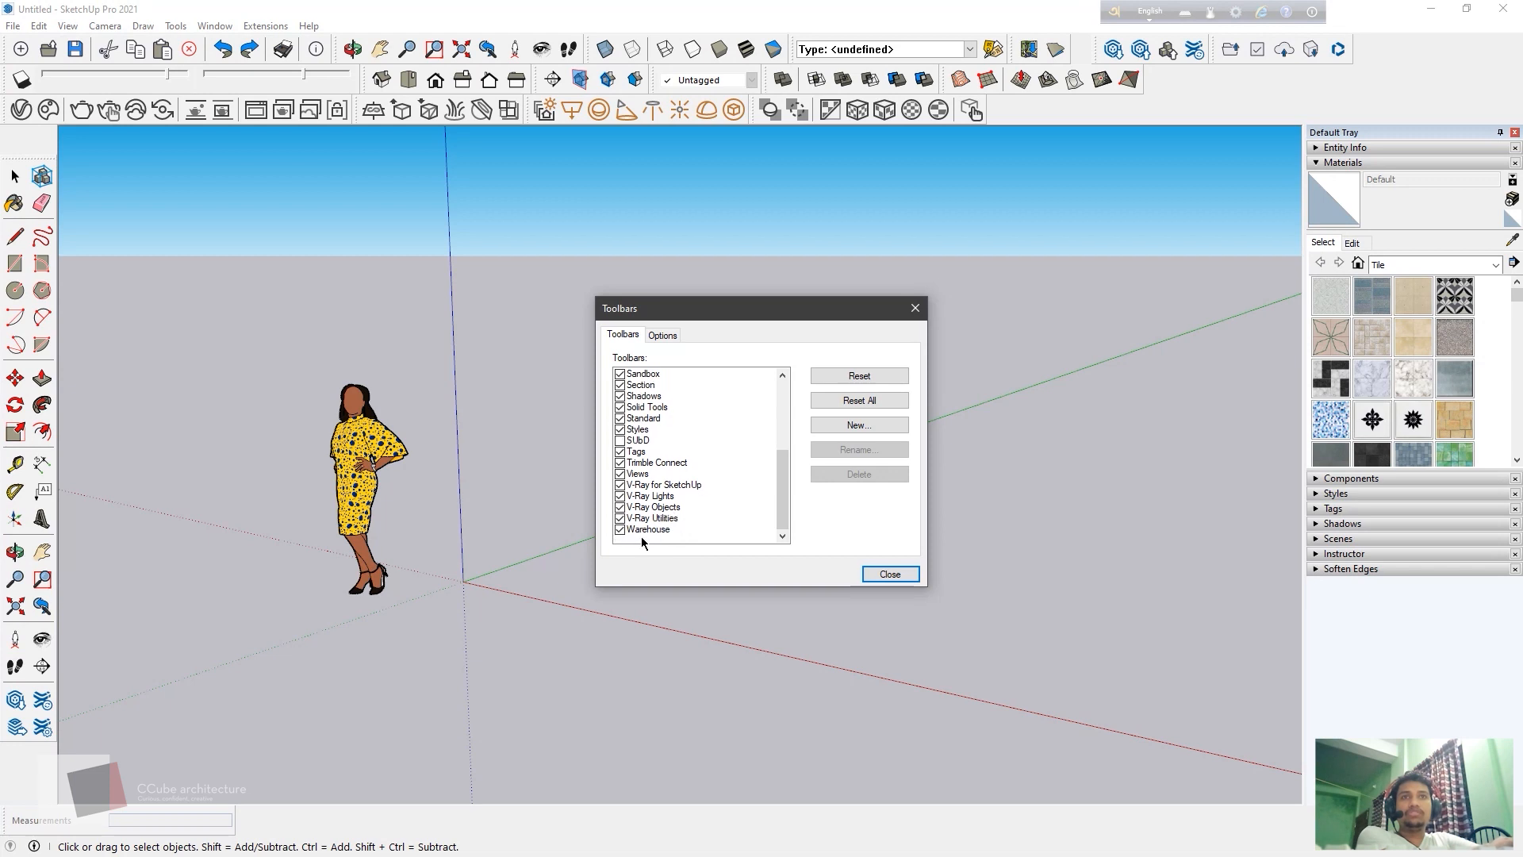
{"action": "left_click", "coordinate": [864, 576]}
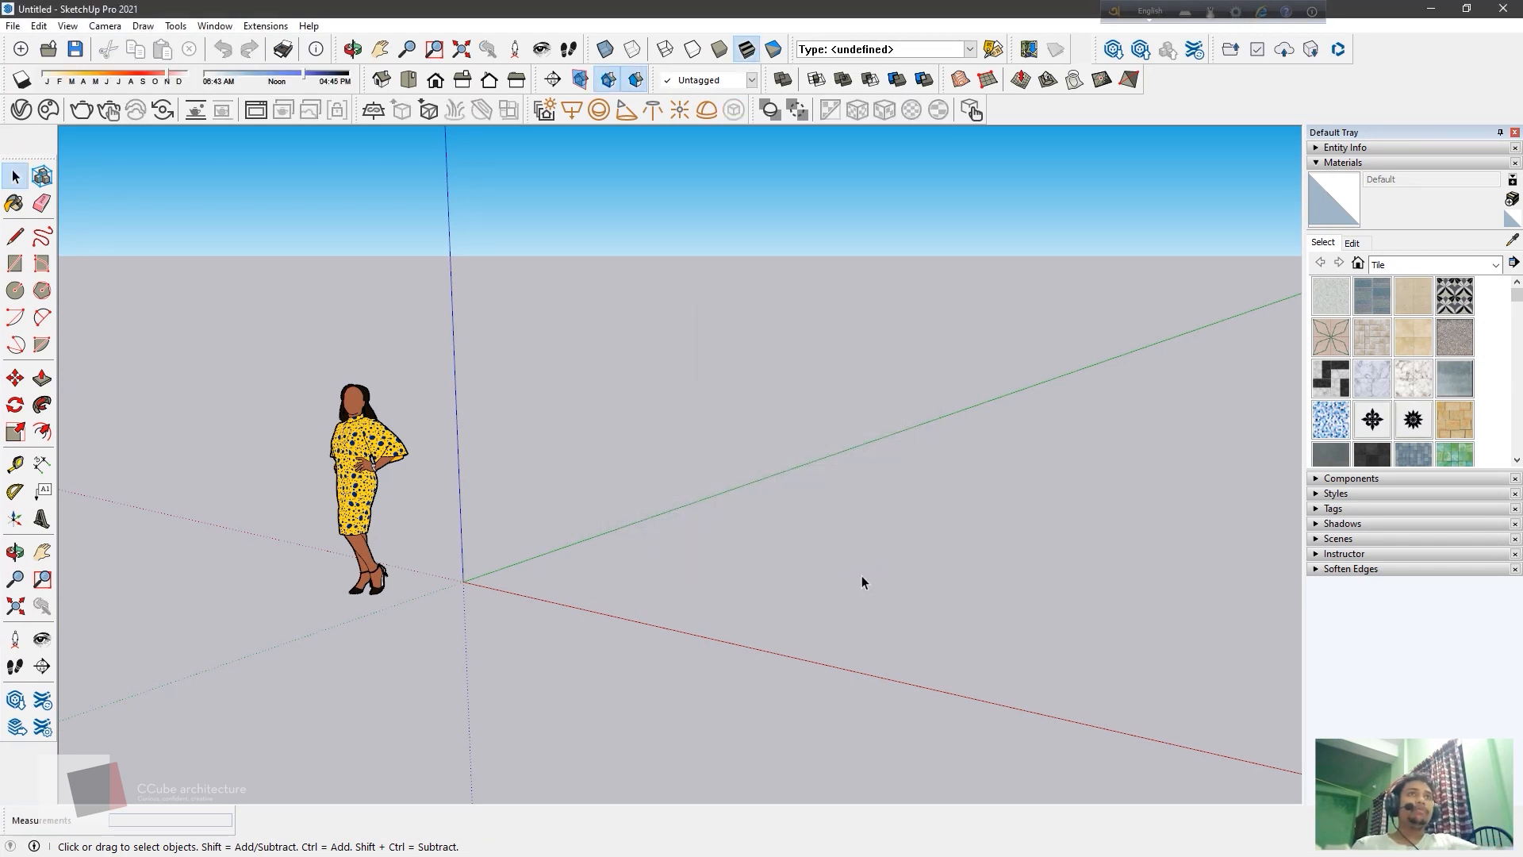
- Open 3D Warehouse and view the signed-in account's own content folders, finishing back on the home page
{"action": "left_click", "coordinate": [1113, 50]}
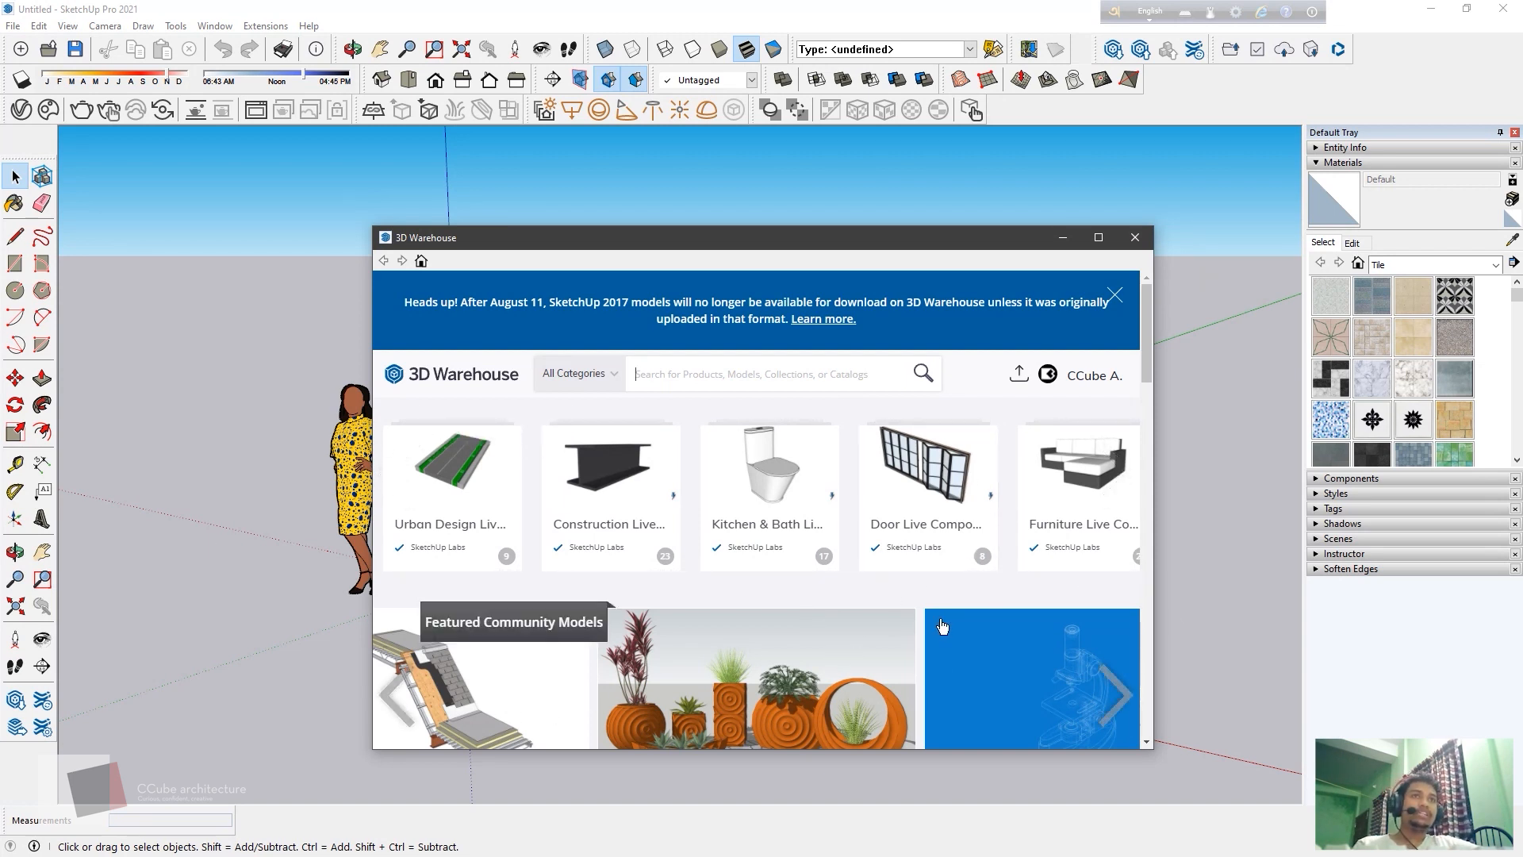
{"action": "left_click", "coordinate": [1083, 376]}
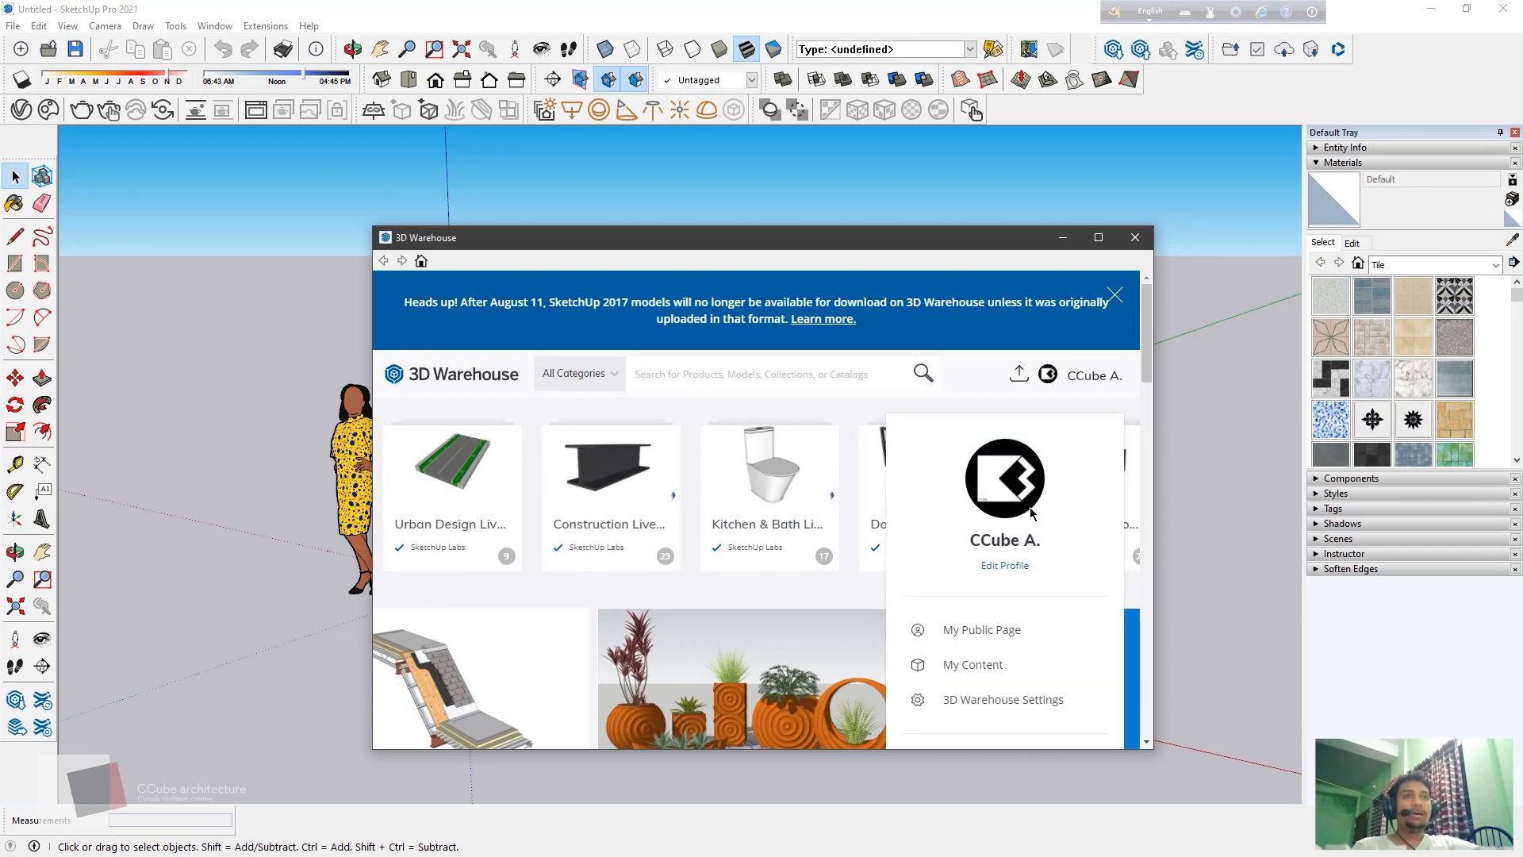
{"action": "left_click", "coordinate": [972, 664]}
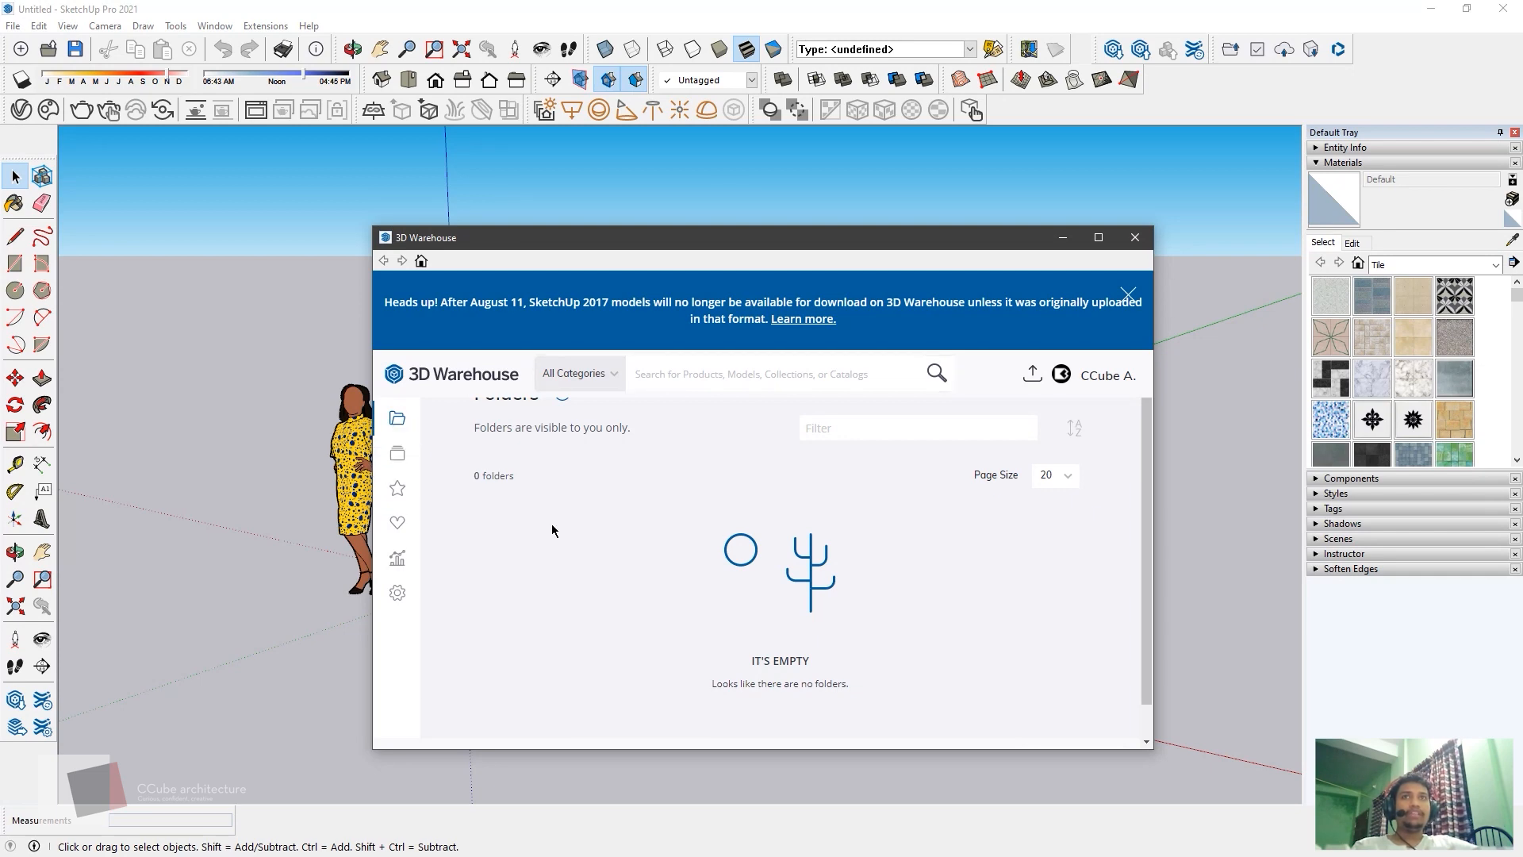
{"action": "left_click", "coordinate": [453, 374]}
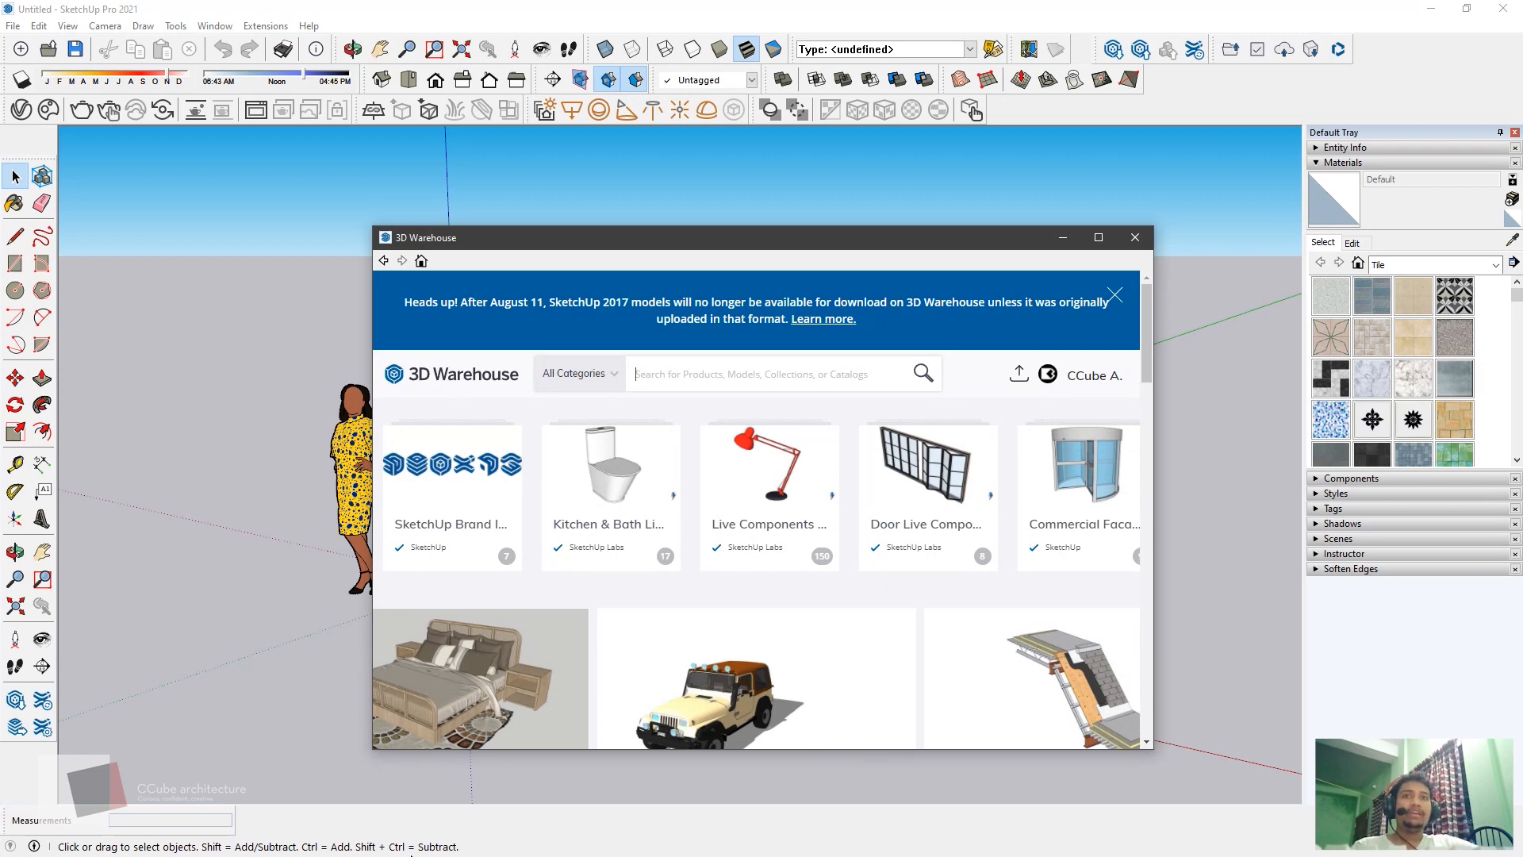
{"action": "key", "text": "super"}
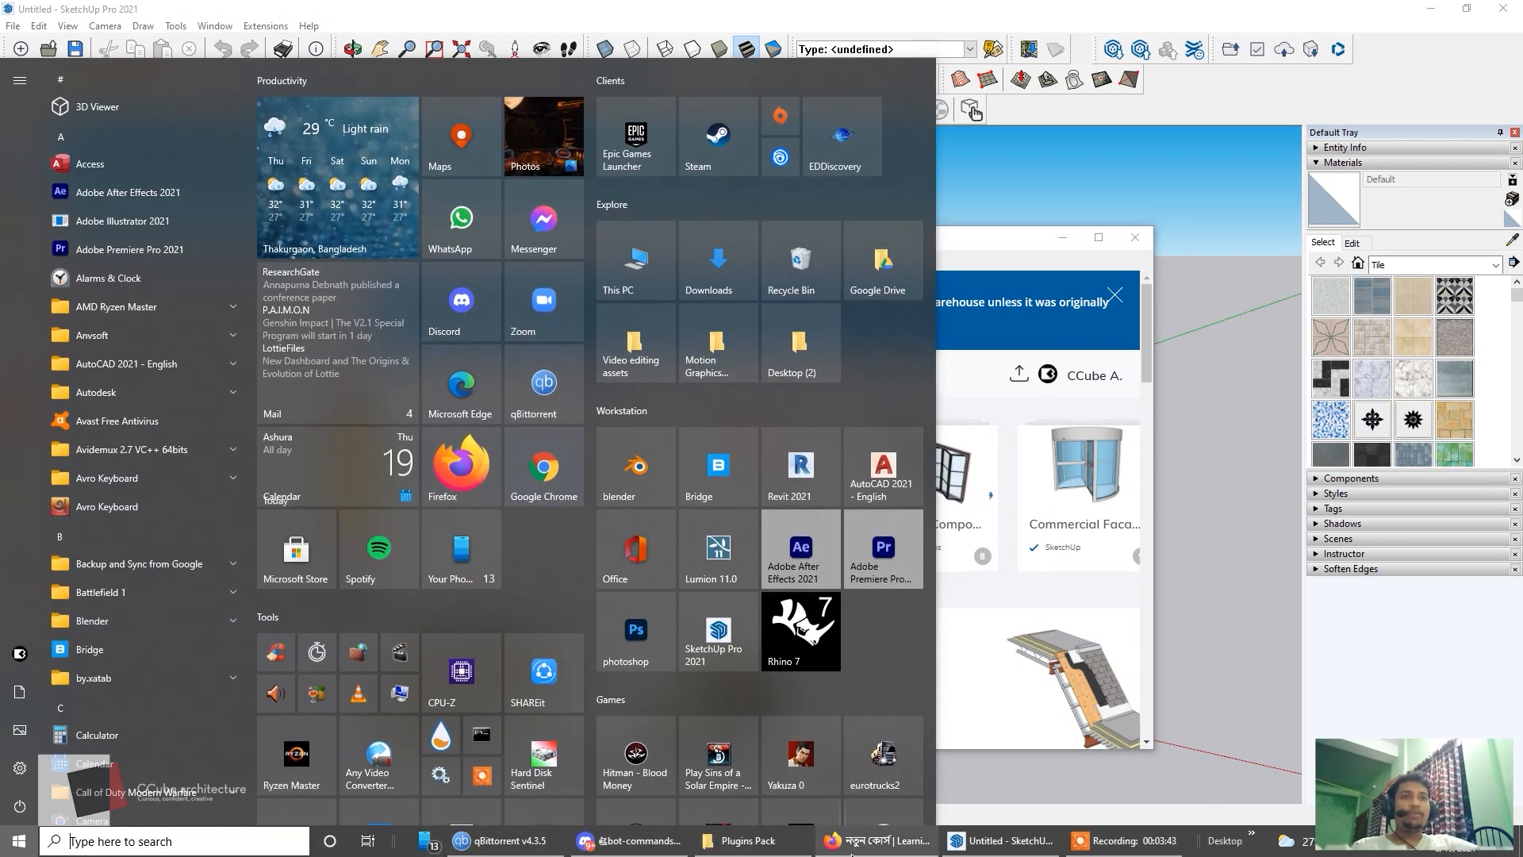
{"action": "left_click", "coordinate": [1022, 248]}
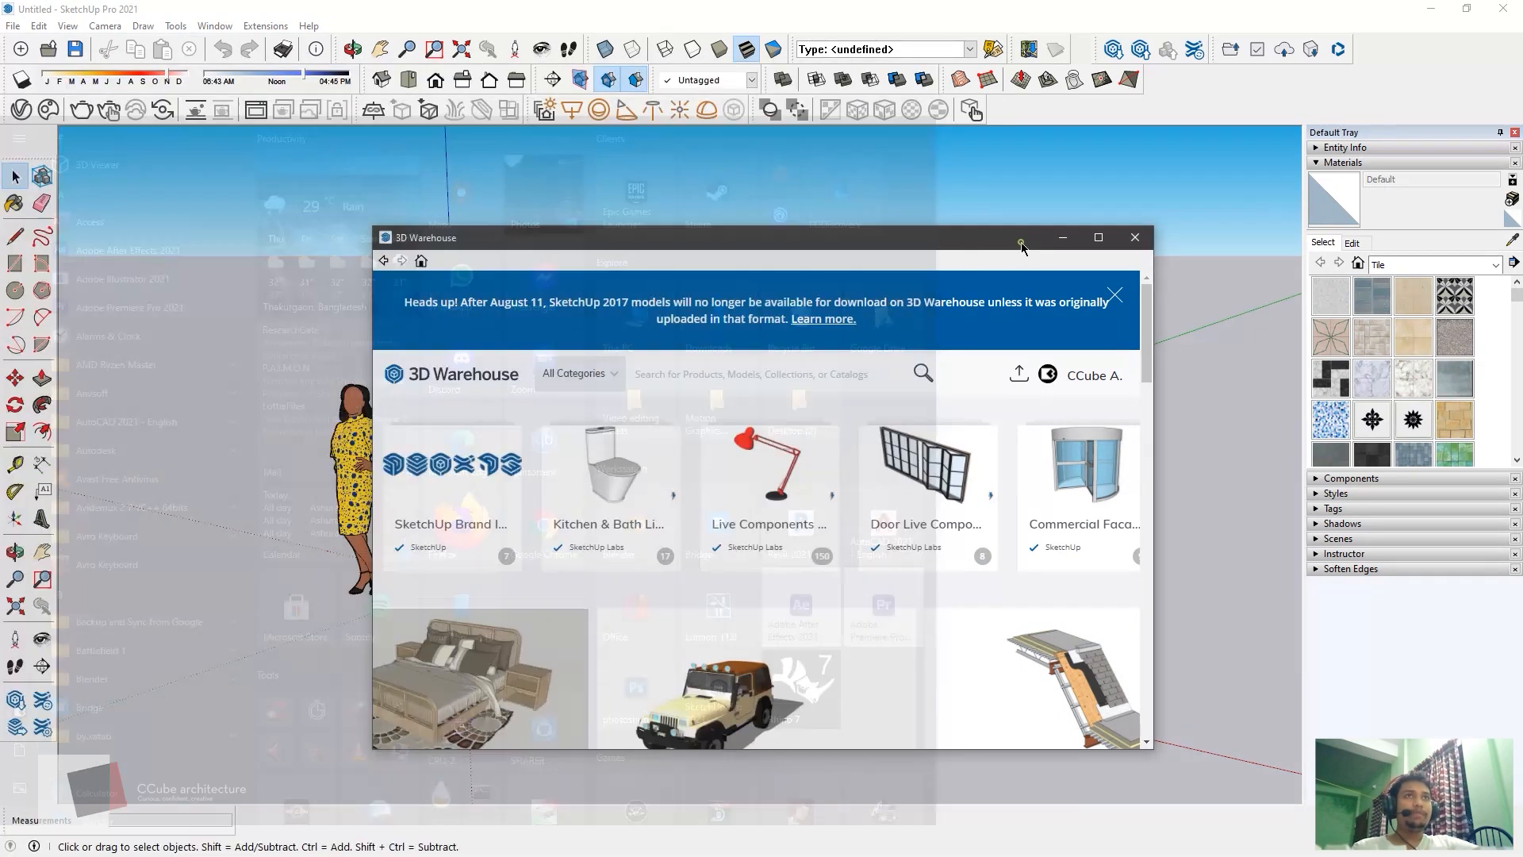
{"action": "left_click", "coordinate": [1079, 376]}
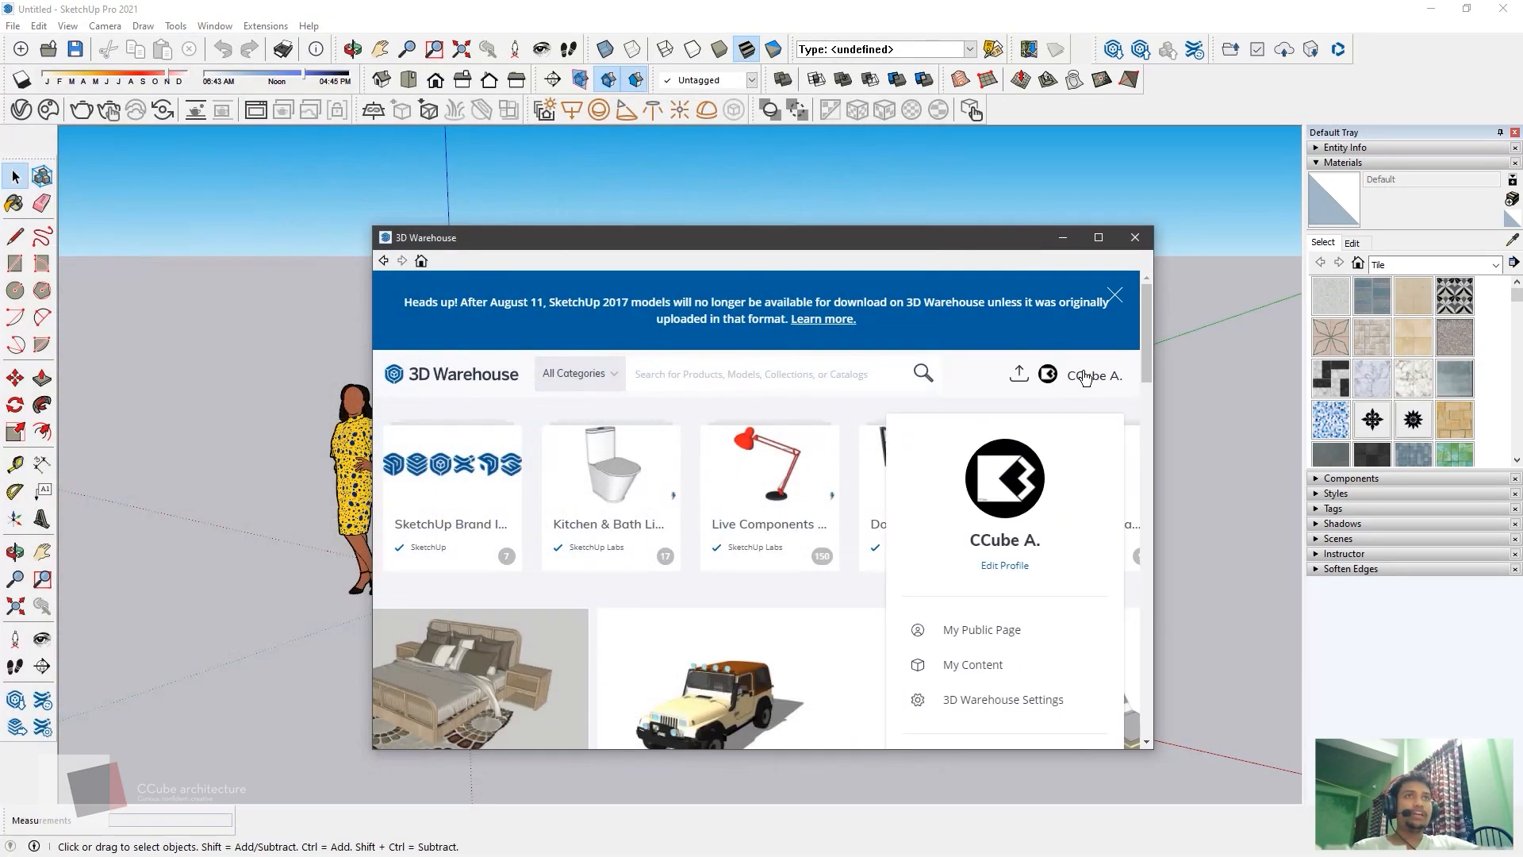
- Switch to Firefox and search the web for "3D WAREHOUSE SKETCHUP" from a new tab
{"action": "key", "text": "super"}
{"action": "left_click", "coordinate": [698, 838]}
{"action": "left_click", "coordinate": [707, 437]}
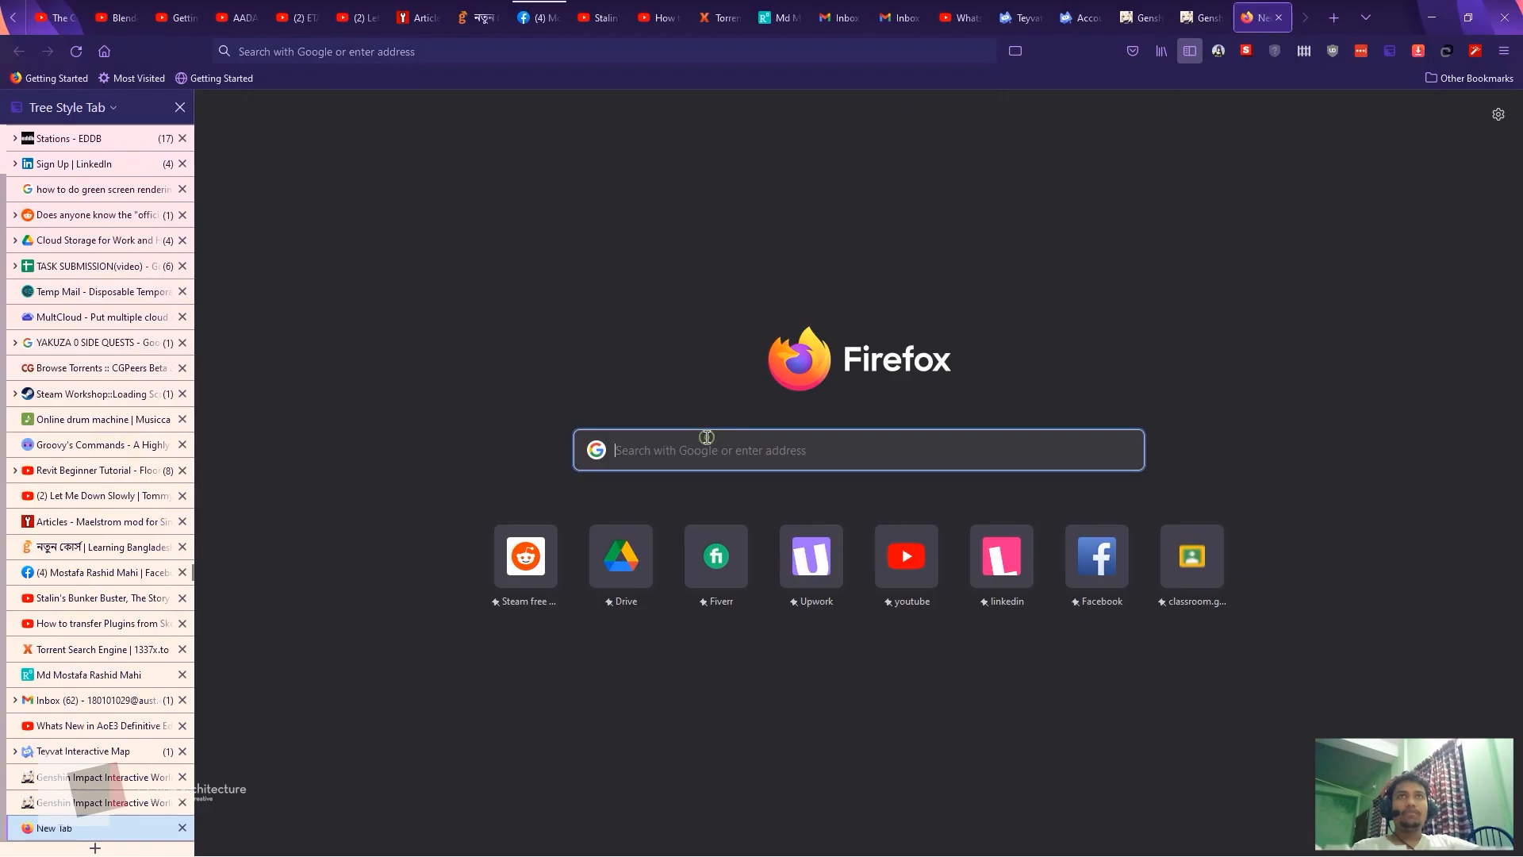
{"action": "type", "text": "3D "}
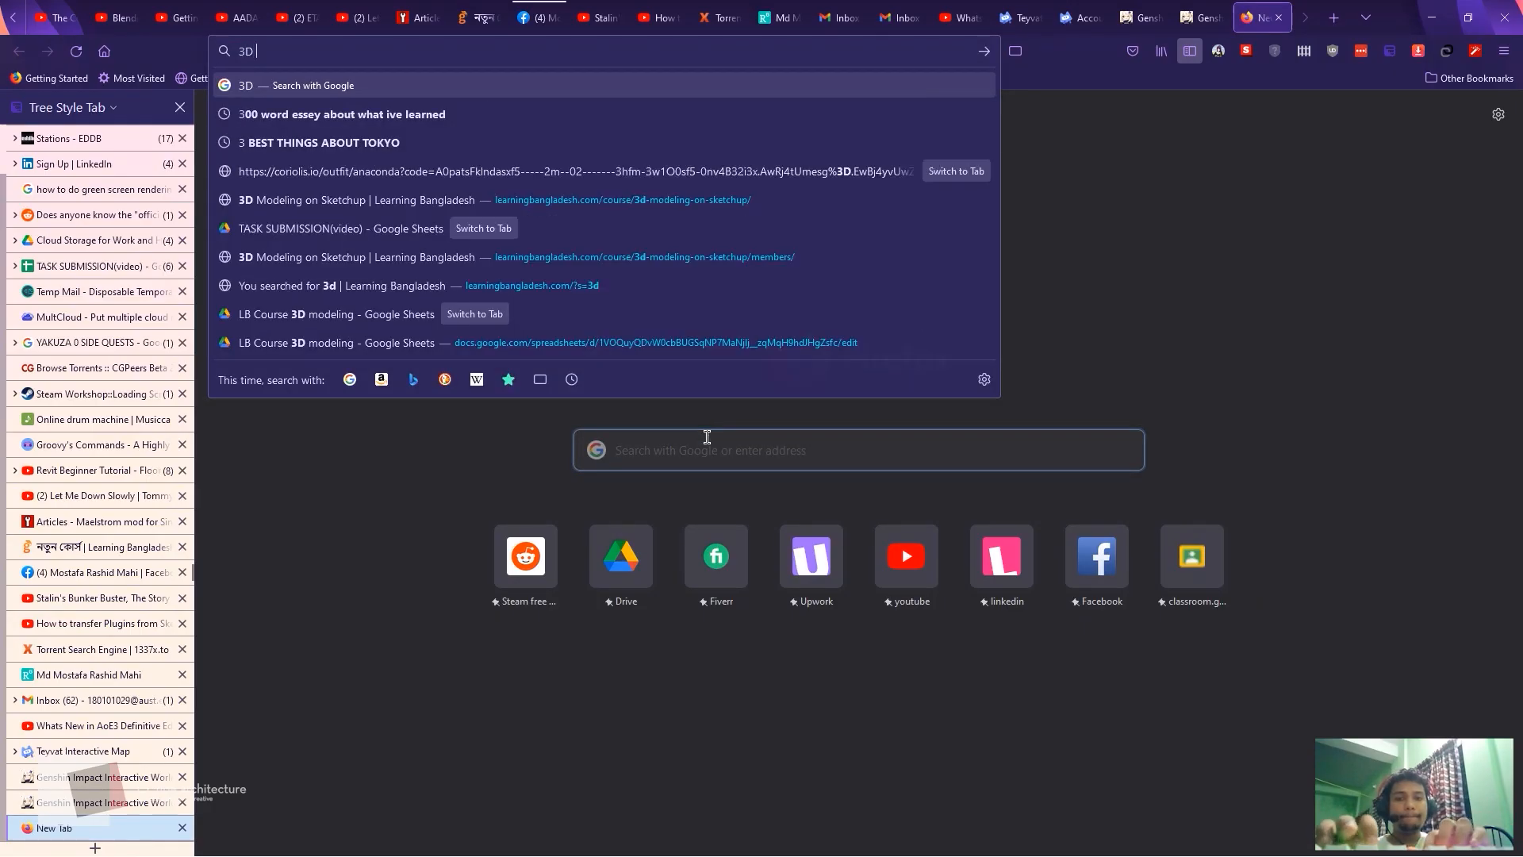
{"action": "type", "text": "WAREHOUS"}
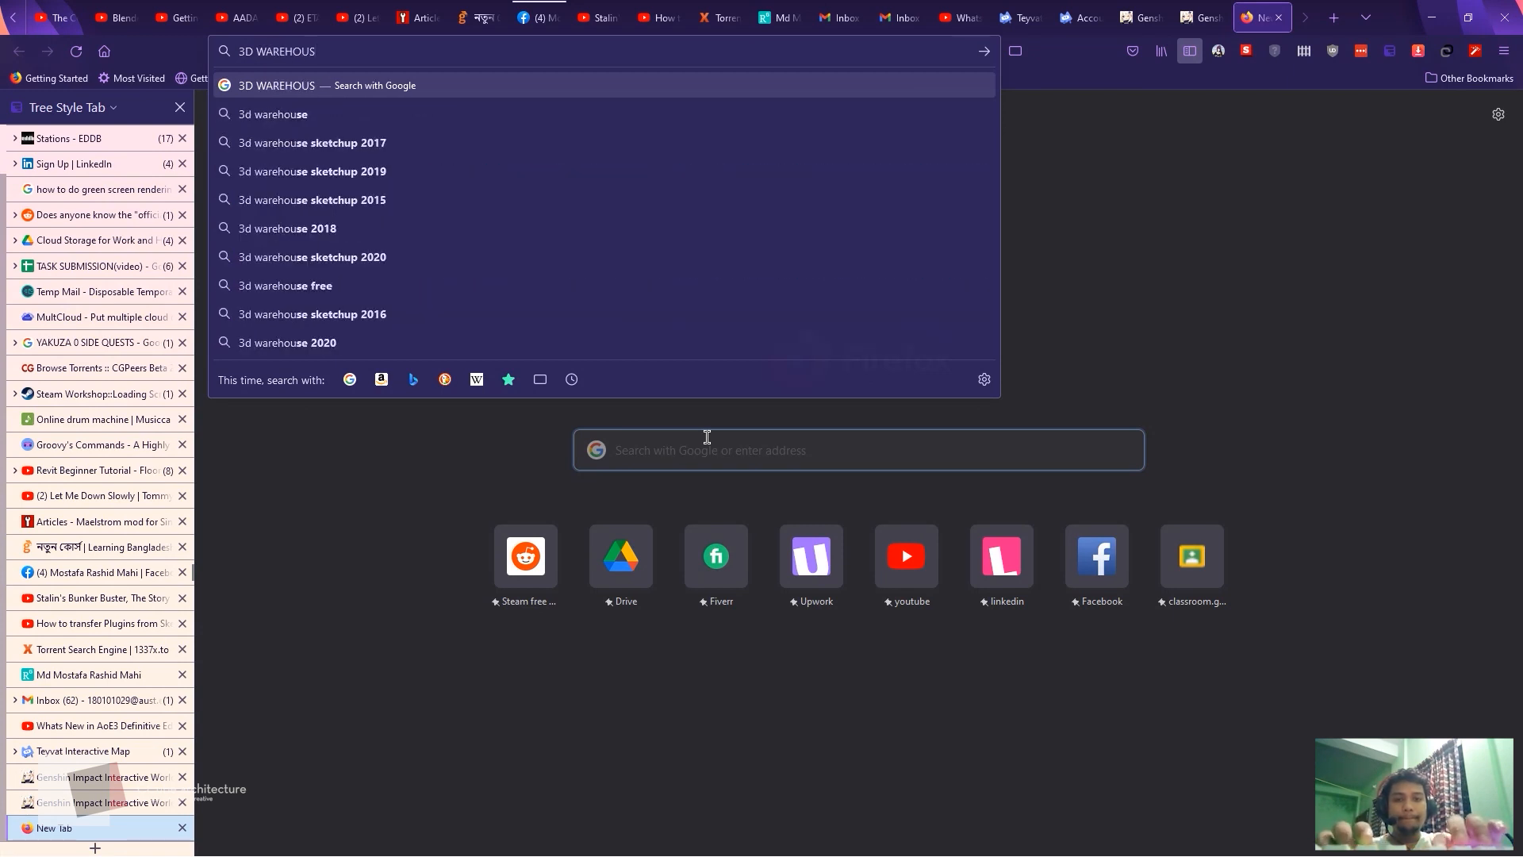
{"action": "type", "text": "E SKETCHUI"}
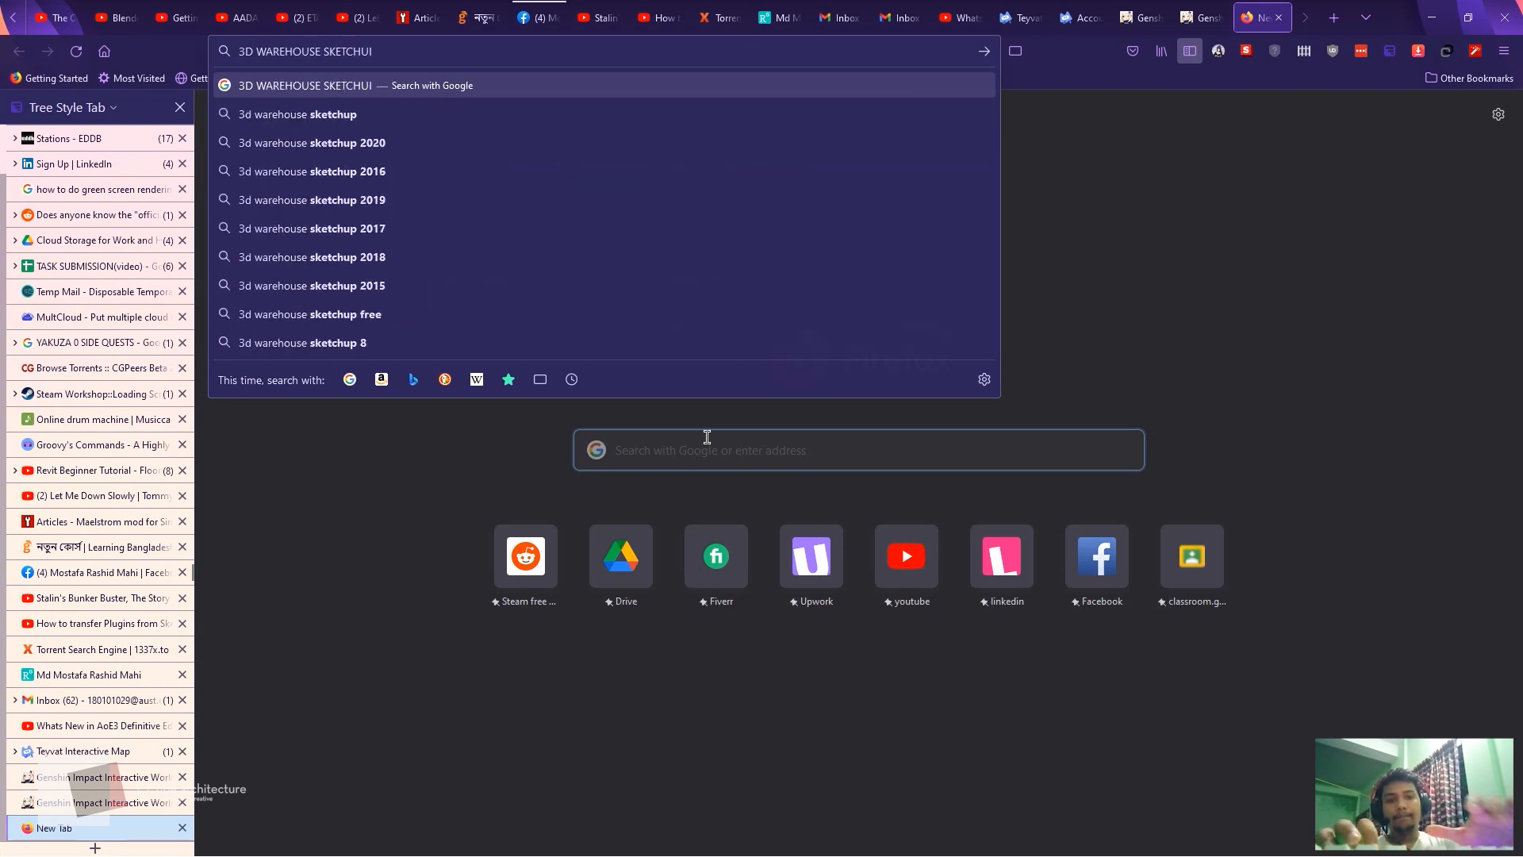
{"action": "key", "text": "BackSpace"}
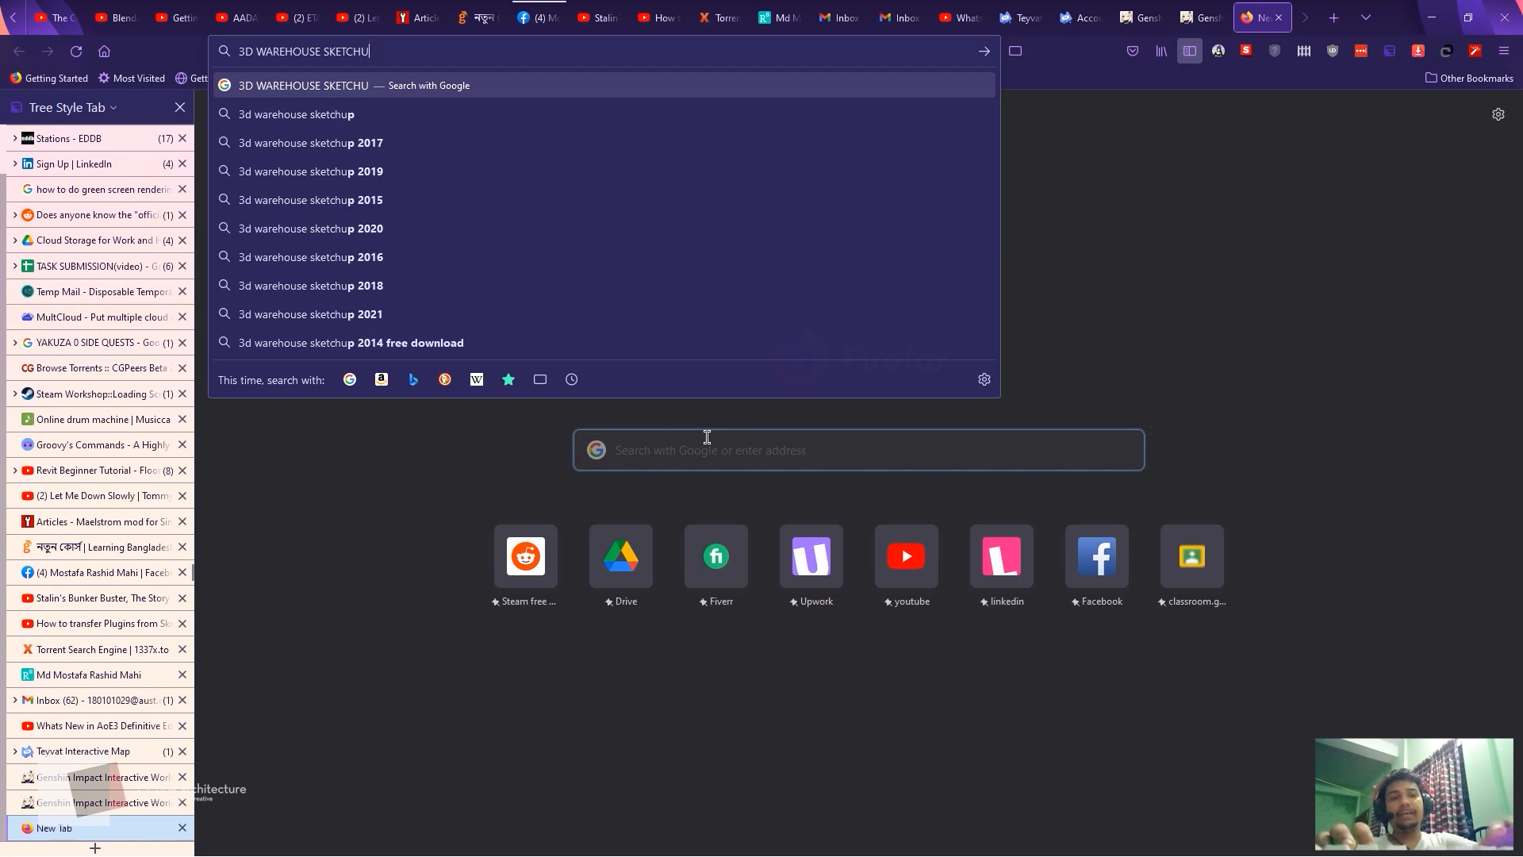
{"action": "type", "text": "P"}
{"action": "key", "text": "Return"}
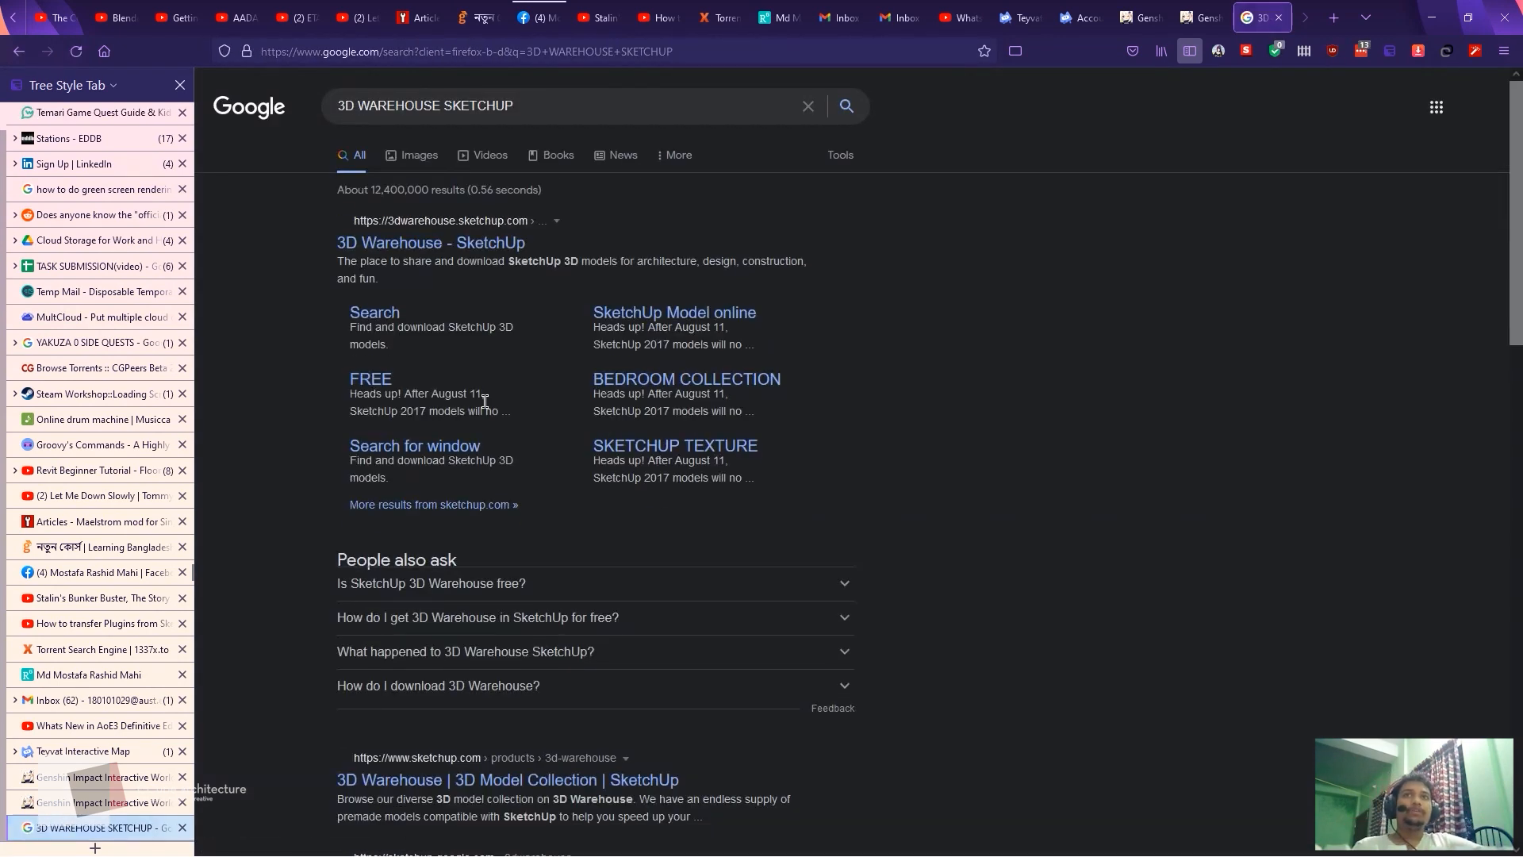
- Open the 3D Warehouse site from the search results and go to its sign-in and account creation page
{"action": "left_click", "coordinate": [477, 253]}
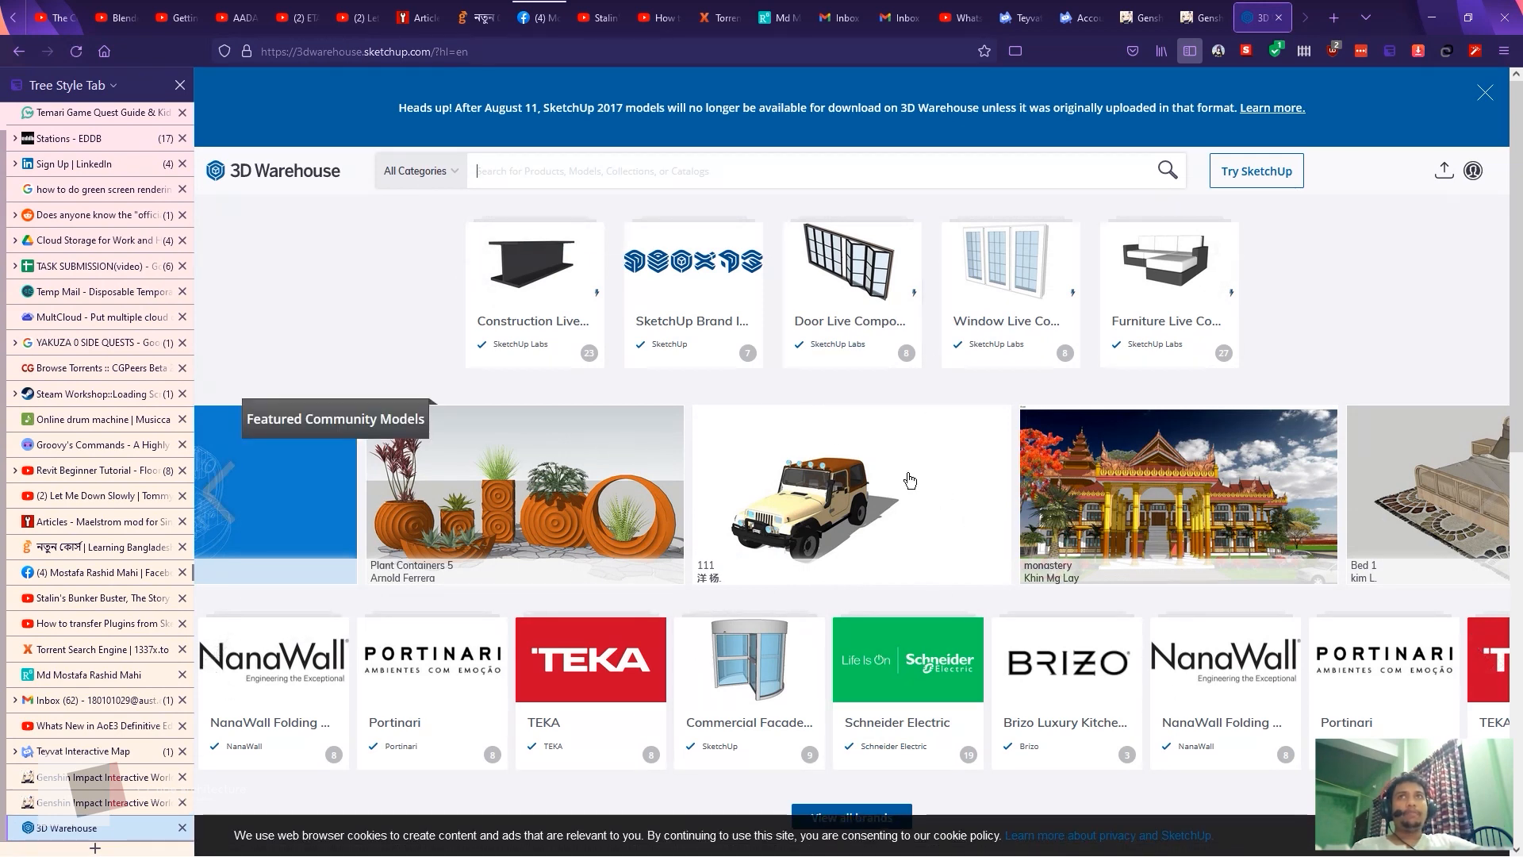
{"action": "left_click", "coordinate": [1473, 170]}
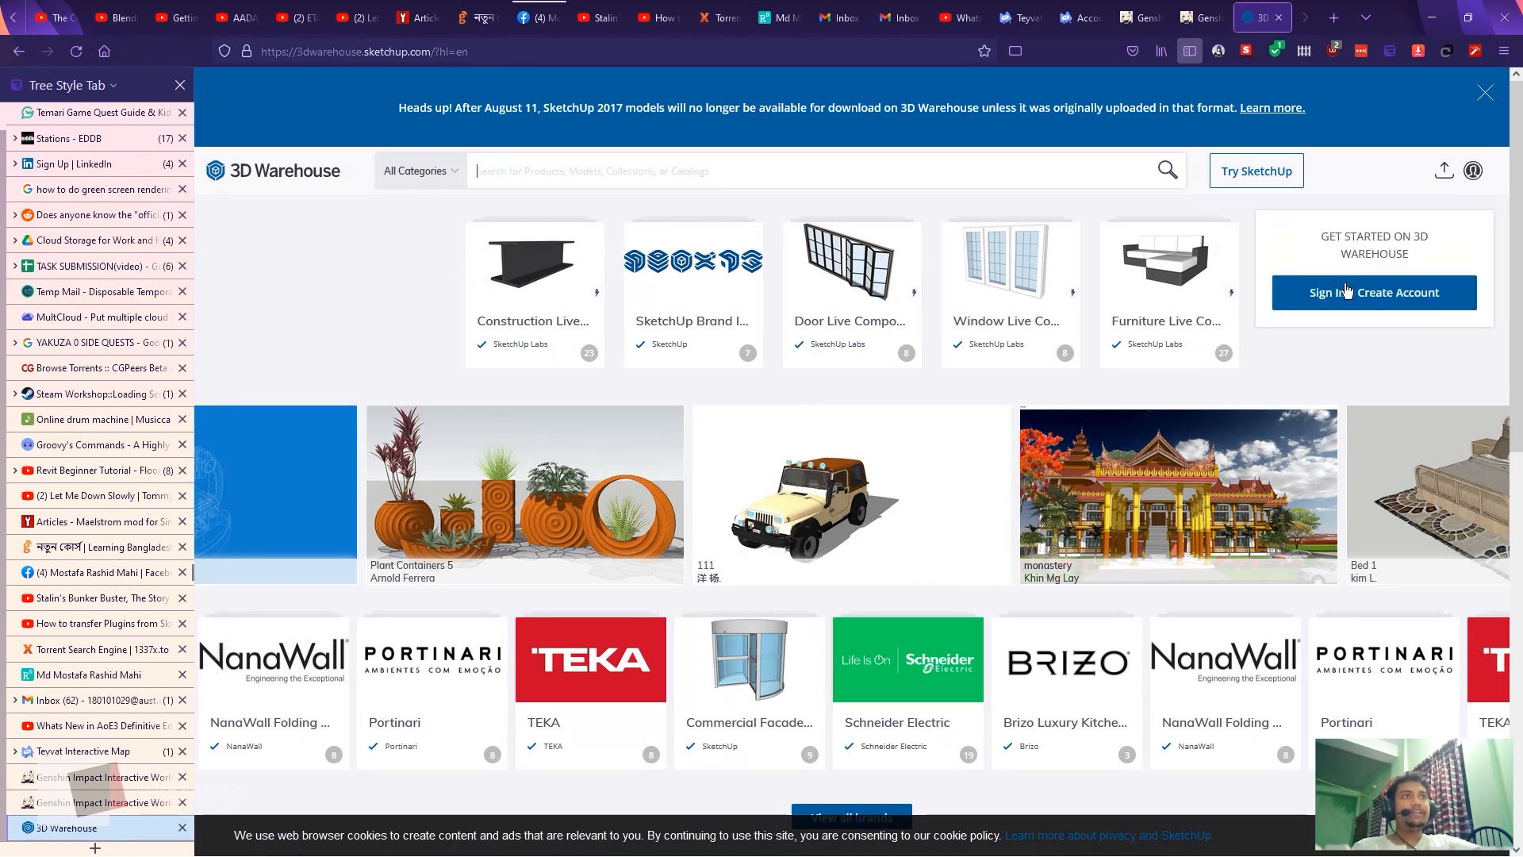
{"action": "left_click", "coordinate": [1388, 297]}
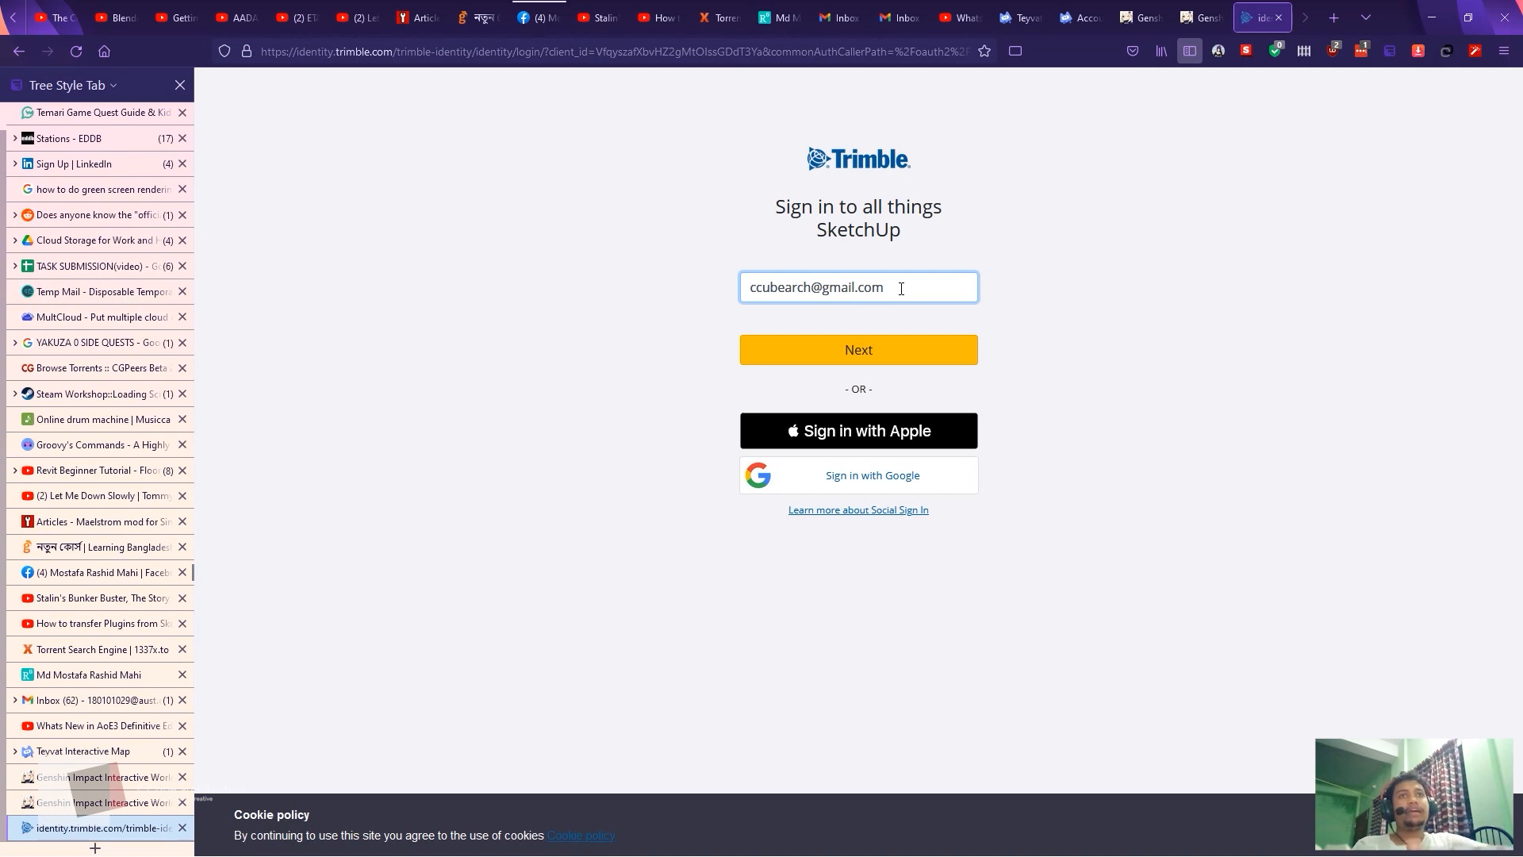
- Switch back to SketchUp and browse through the Featured Community Models carousel in 3D Warehouse
{"action": "key", "text": "super"}
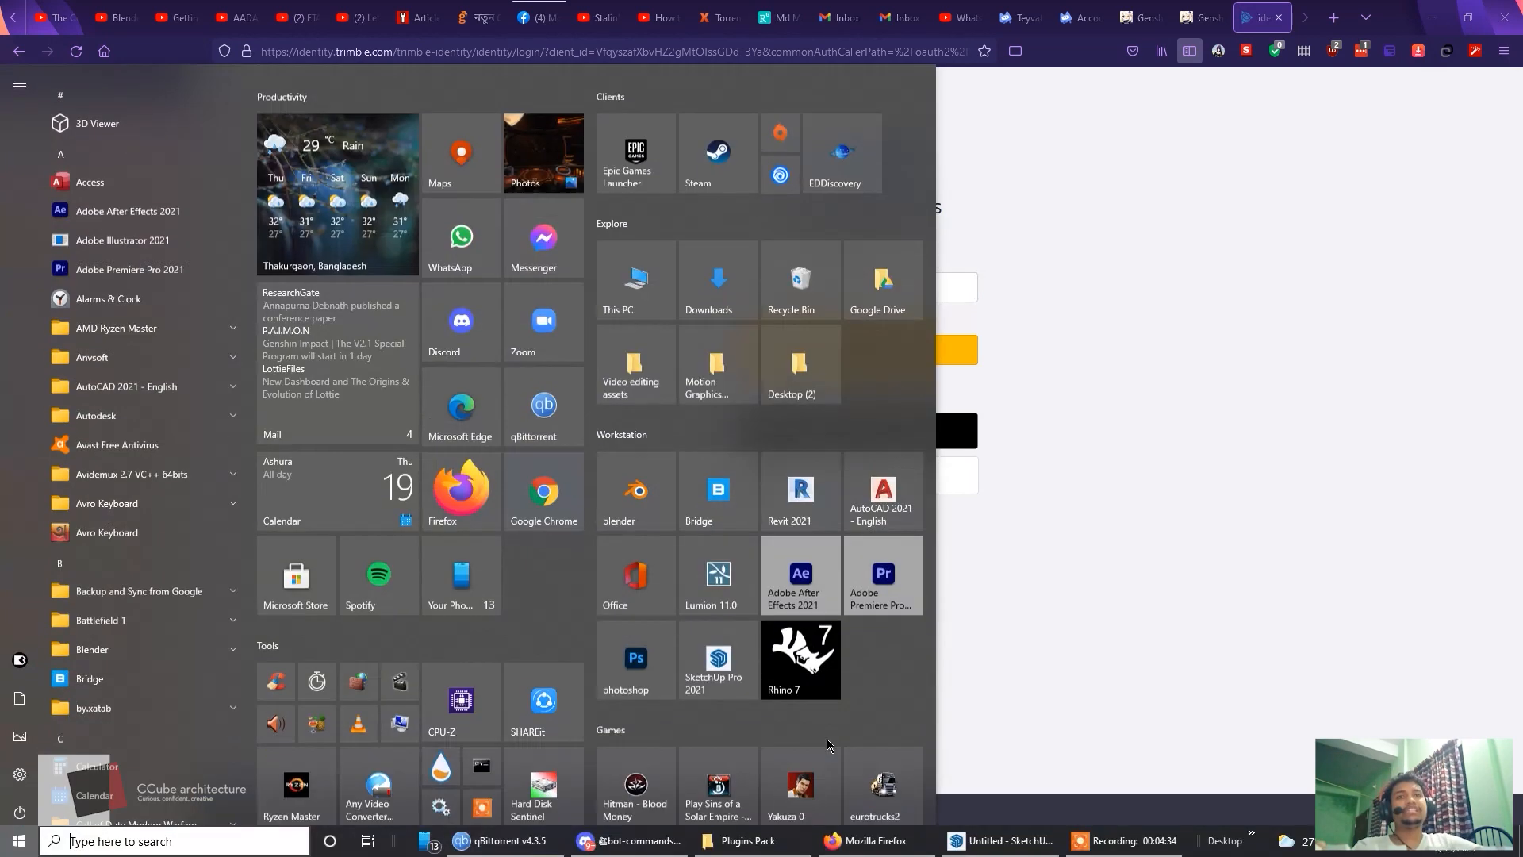
{"action": "left_click", "coordinate": [986, 842]}
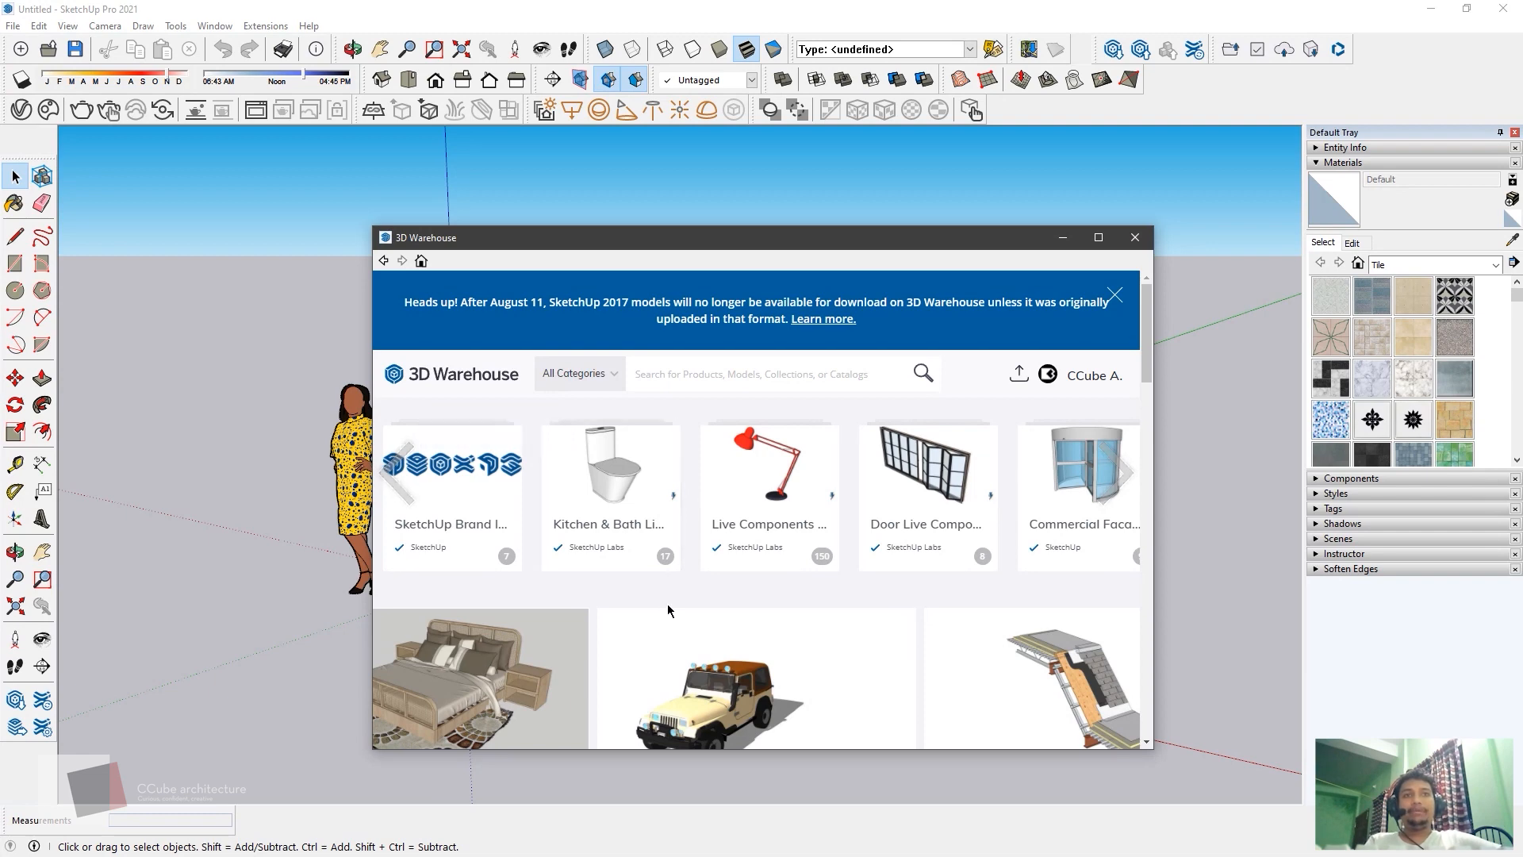
{"action": "scroll", "coordinate": [669, 604], "scroll_direction": "down", "scroll_amount": 1}
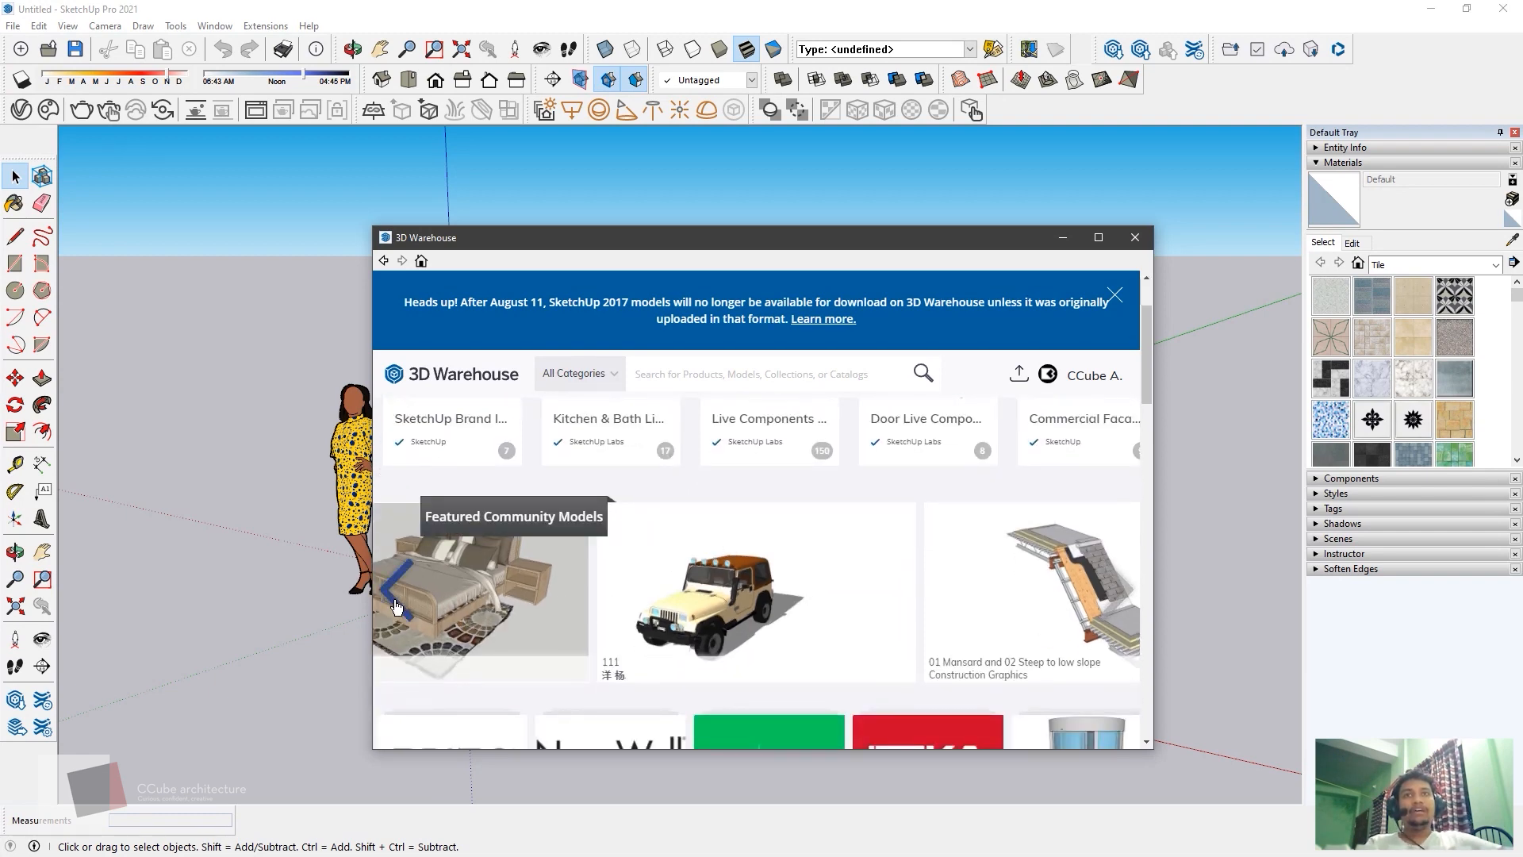
{"action": "left_click", "coordinate": [395, 605]}
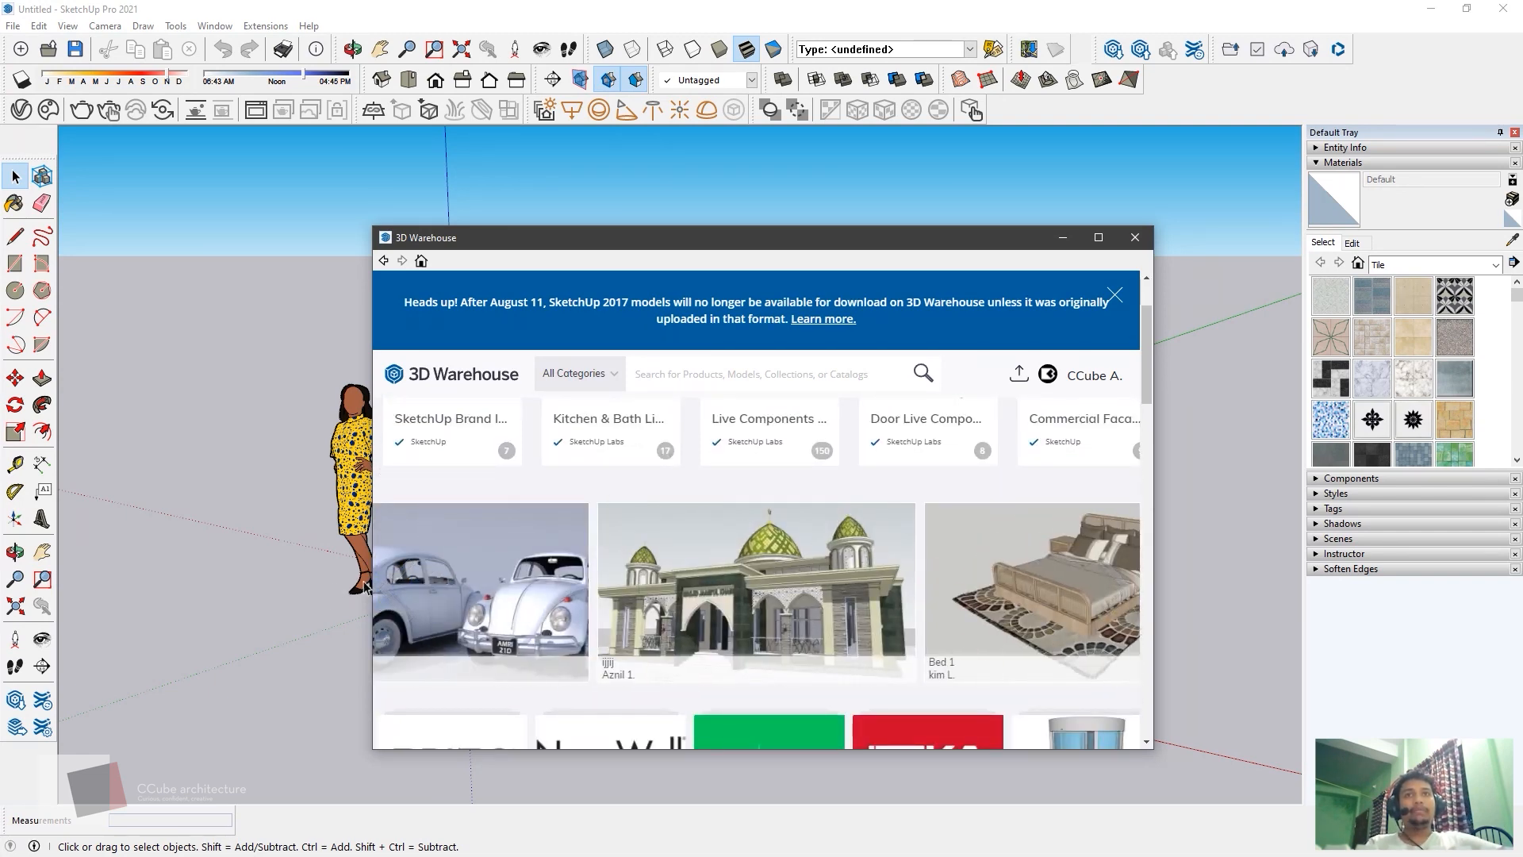
{"action": "left_click", "coordinate": [389, 589]}
{"action": "left_click", "coordinate": [388, 588]}
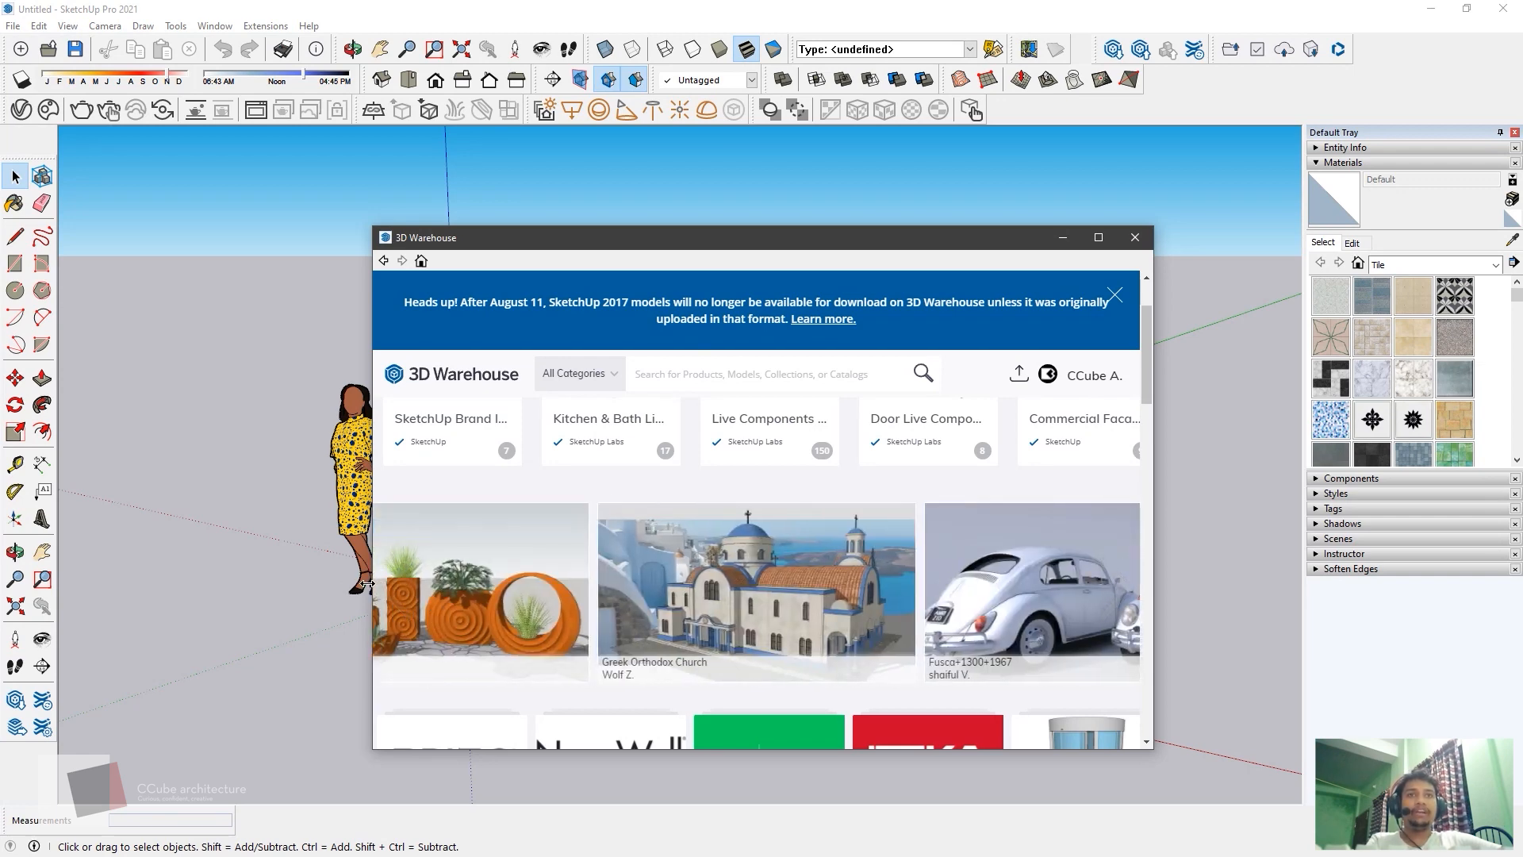
{"action": "left_click", "coordinate": [383, 589]}
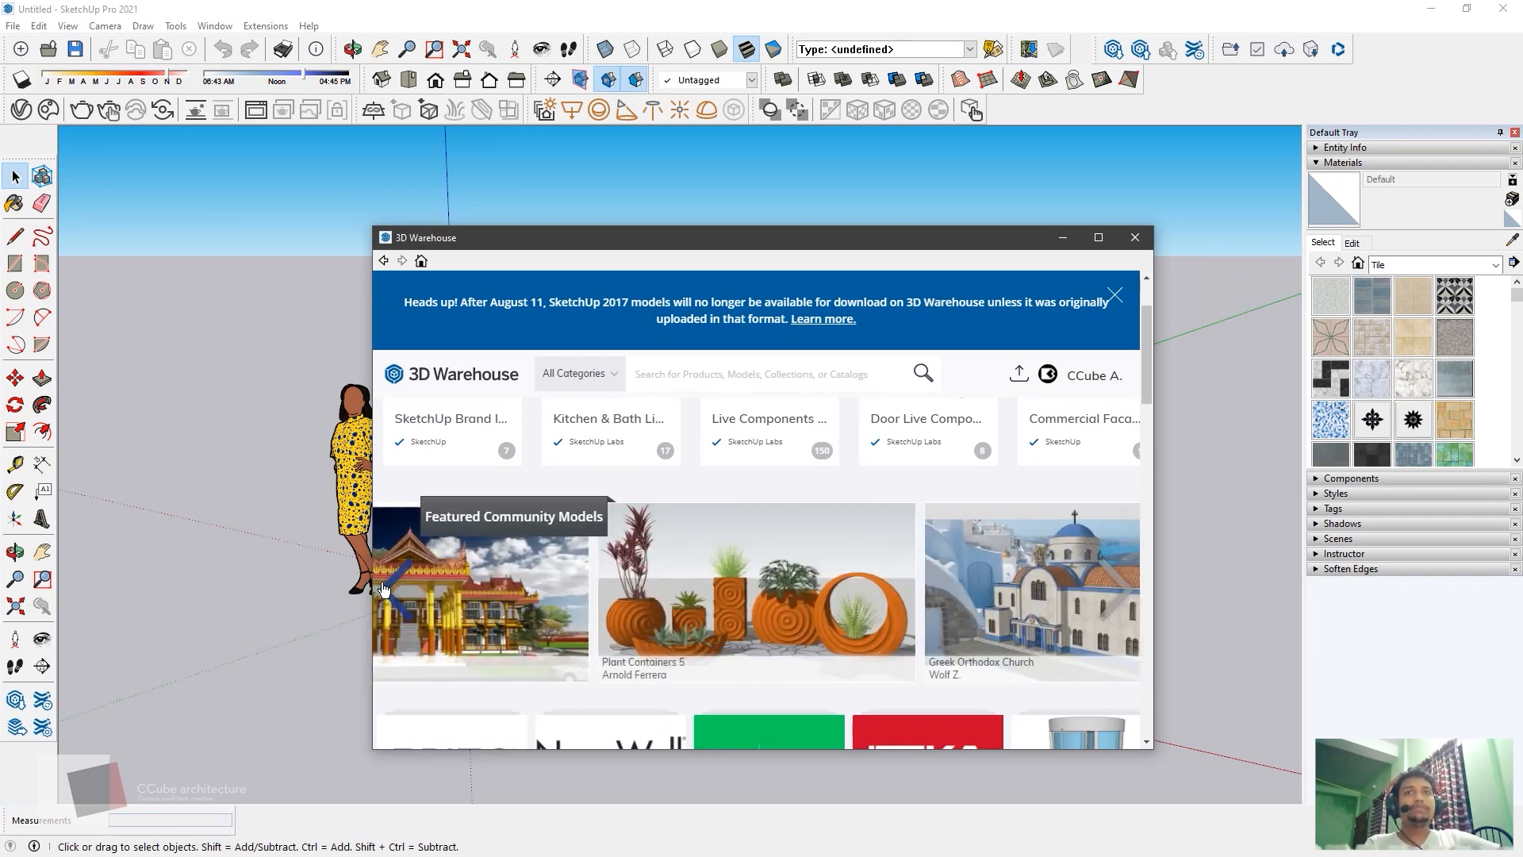
{"action": "left_click", "coordinate": [383, 589]}
{"action": "left_click", "coordinate": [384, 589]}
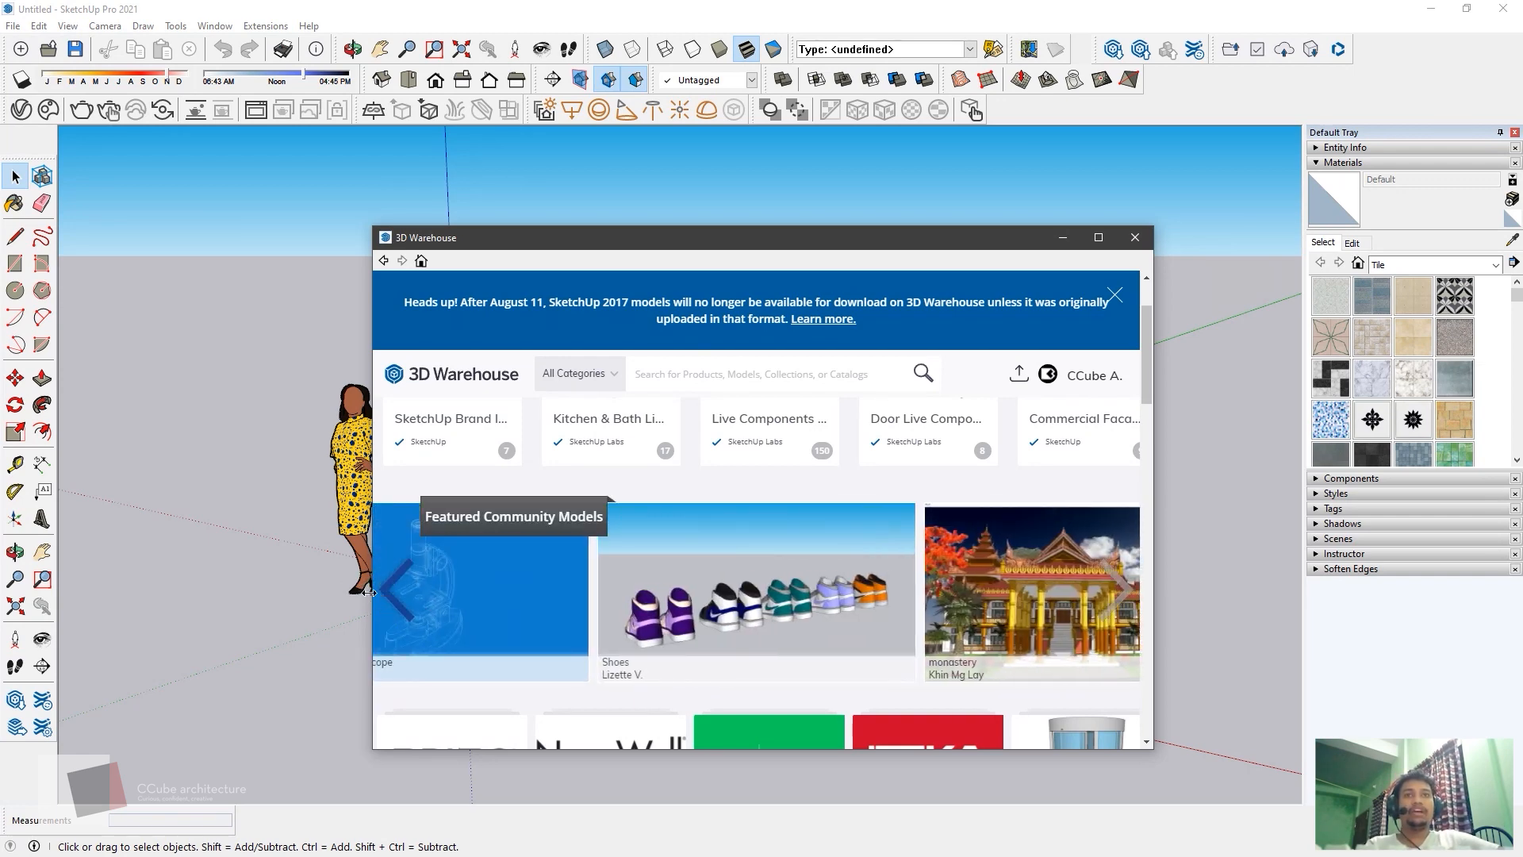
{"action": "left_click", "coordinate": [398, 587]}
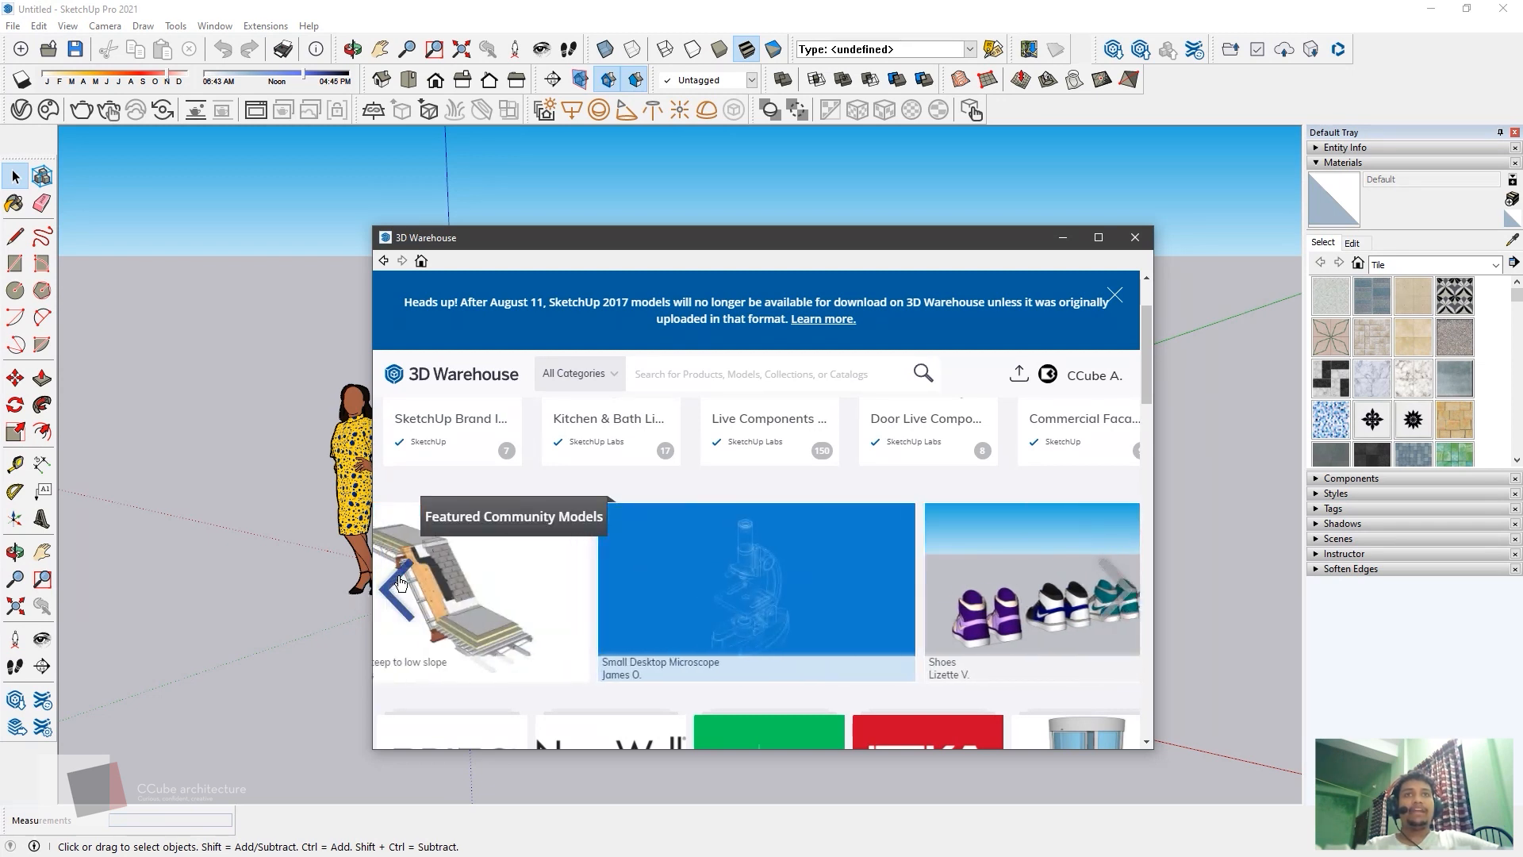
- View the list of model categories available for narrowing a 3D Warehouse search
{"action": "left_click", "coordinate": [684, 363]}
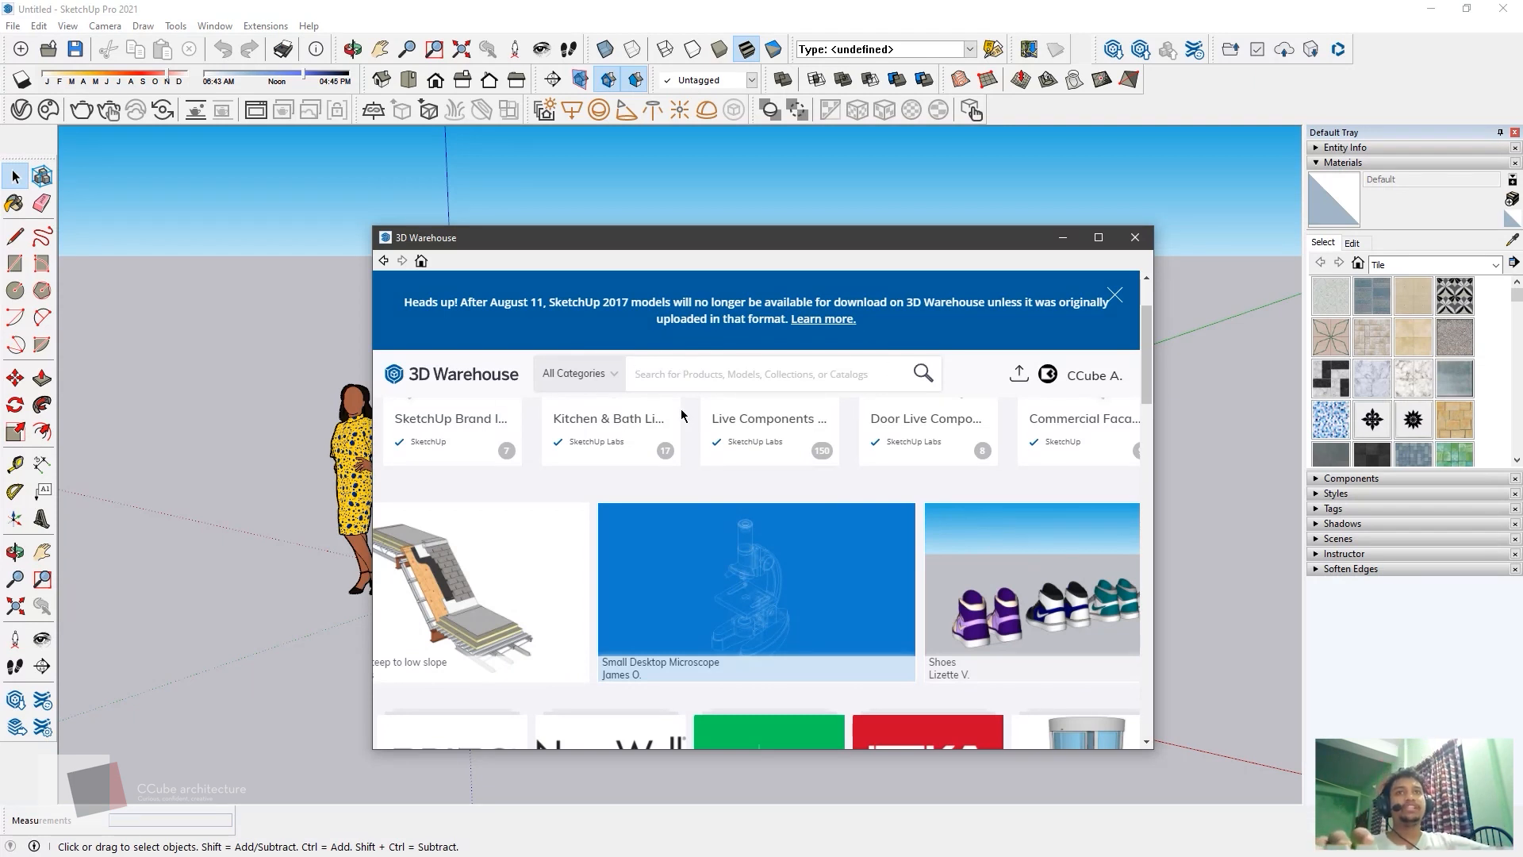
{"action": "left_click", "coordinate": [600, 384]}
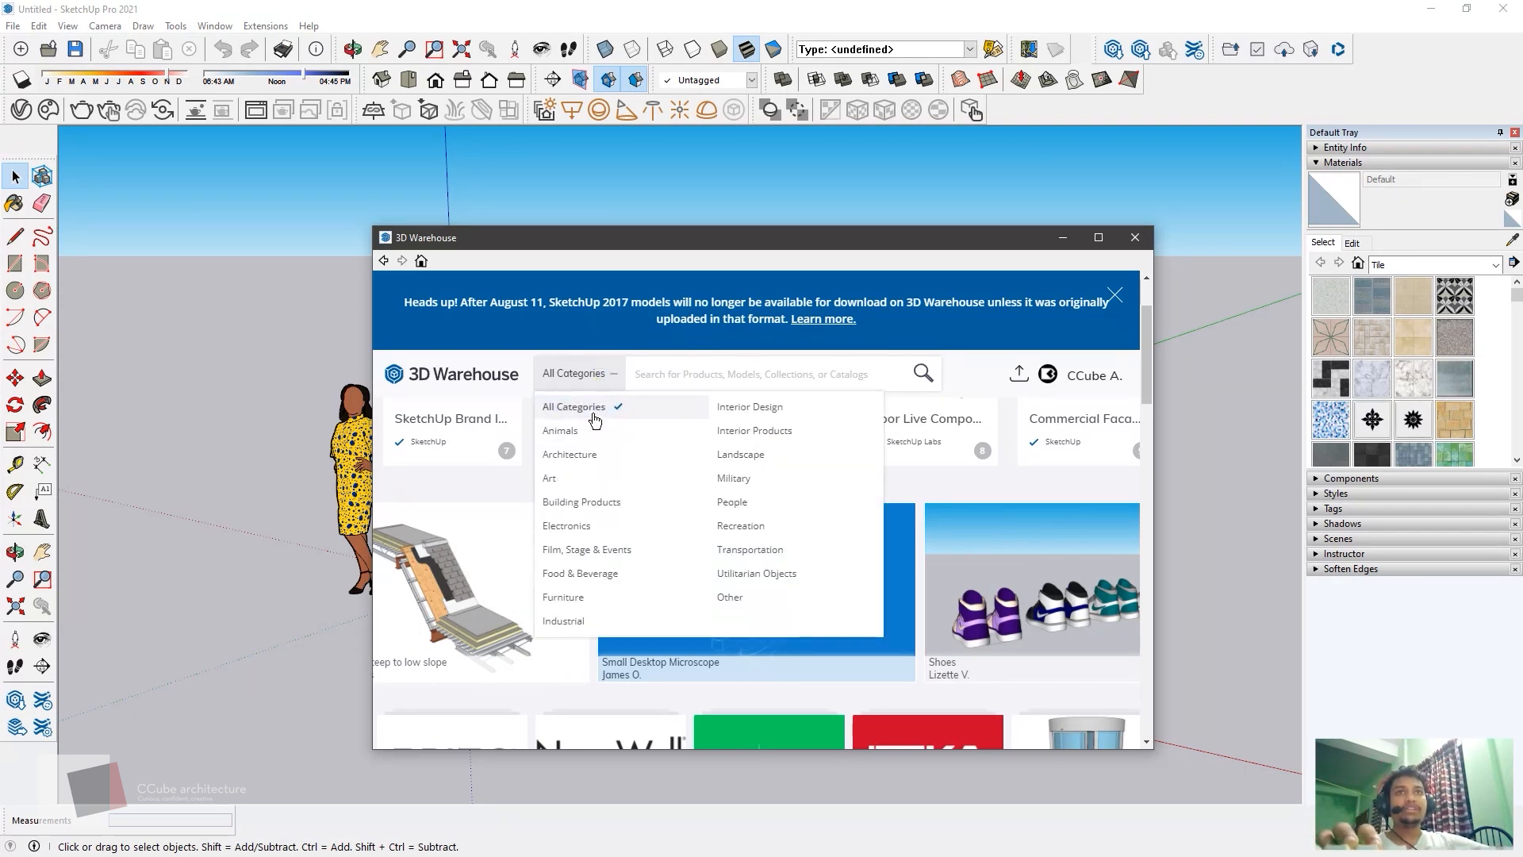
{"action": "left_click", "coordinate": [676, 367]}
{"action": "left_click", "coordinate": [585, 383]}
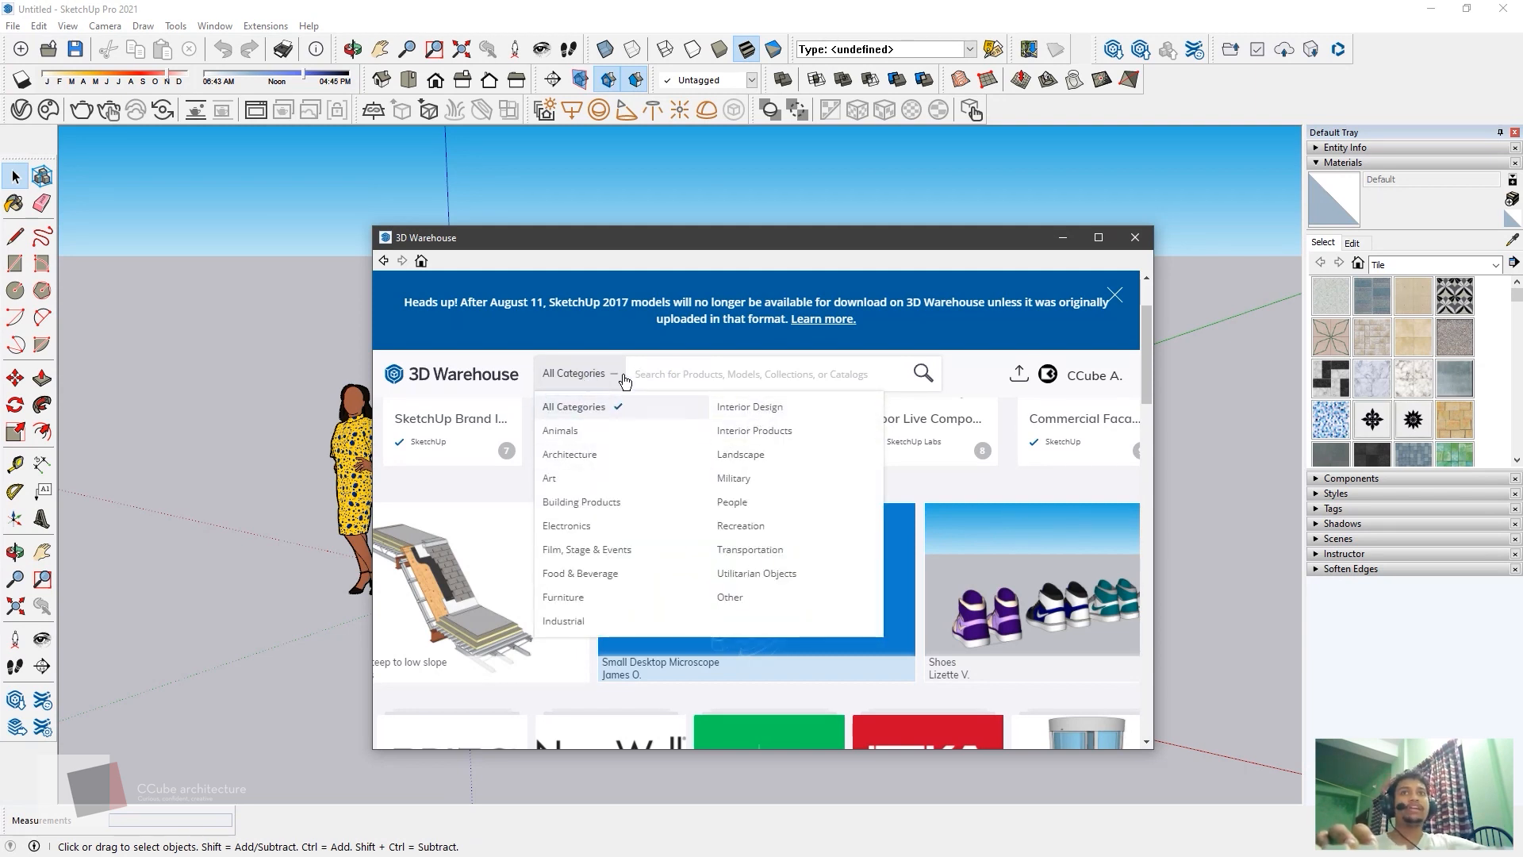
- Search 3D Warehouse for "Chair" across all categories
{"action": "left_click", "coordinate": [677, 373]}
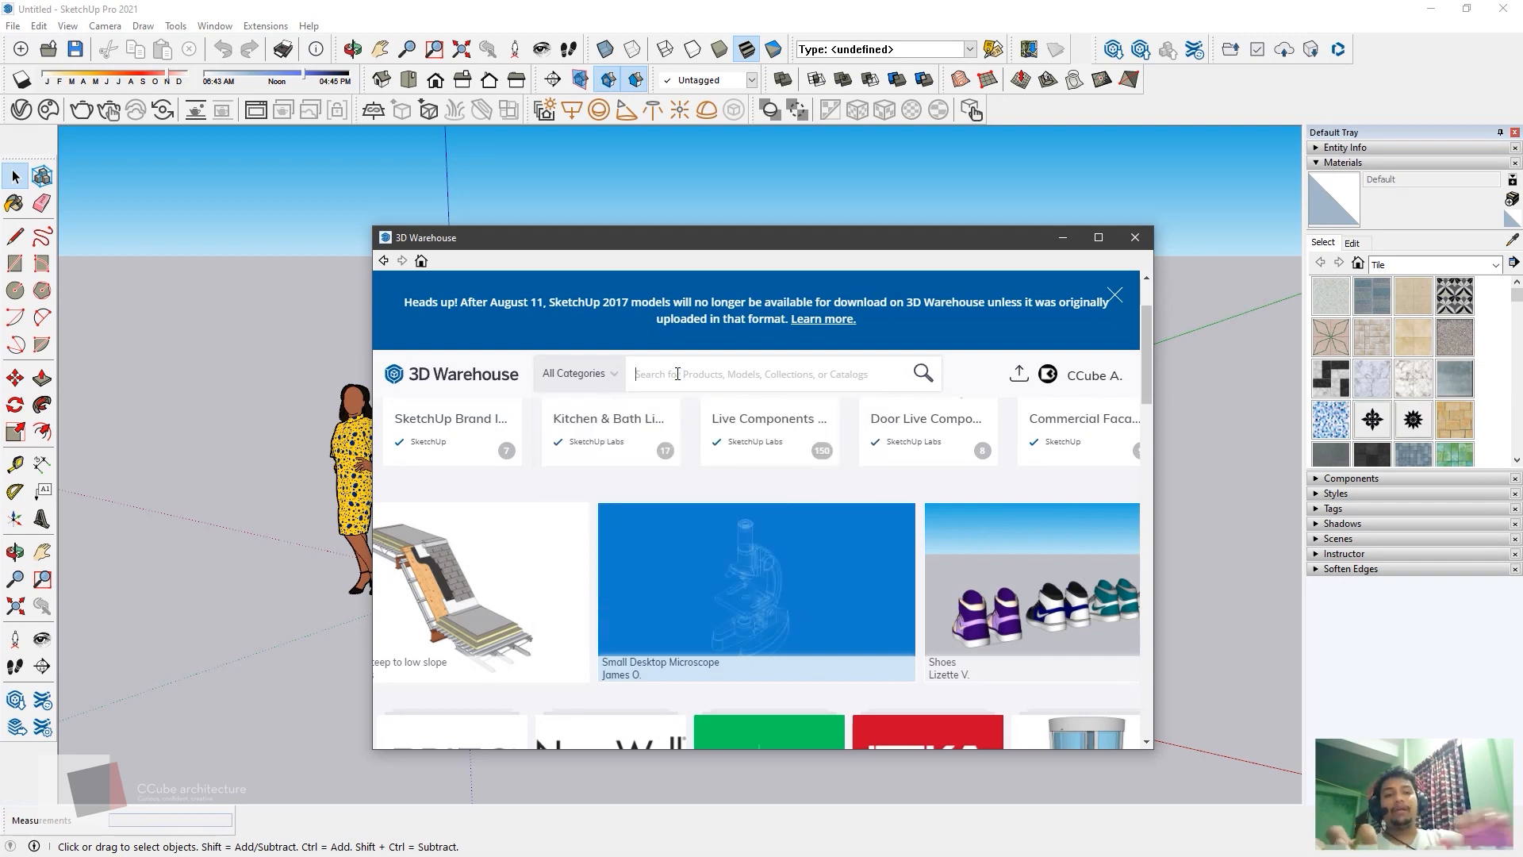
{"action": "type", "text": "c"}
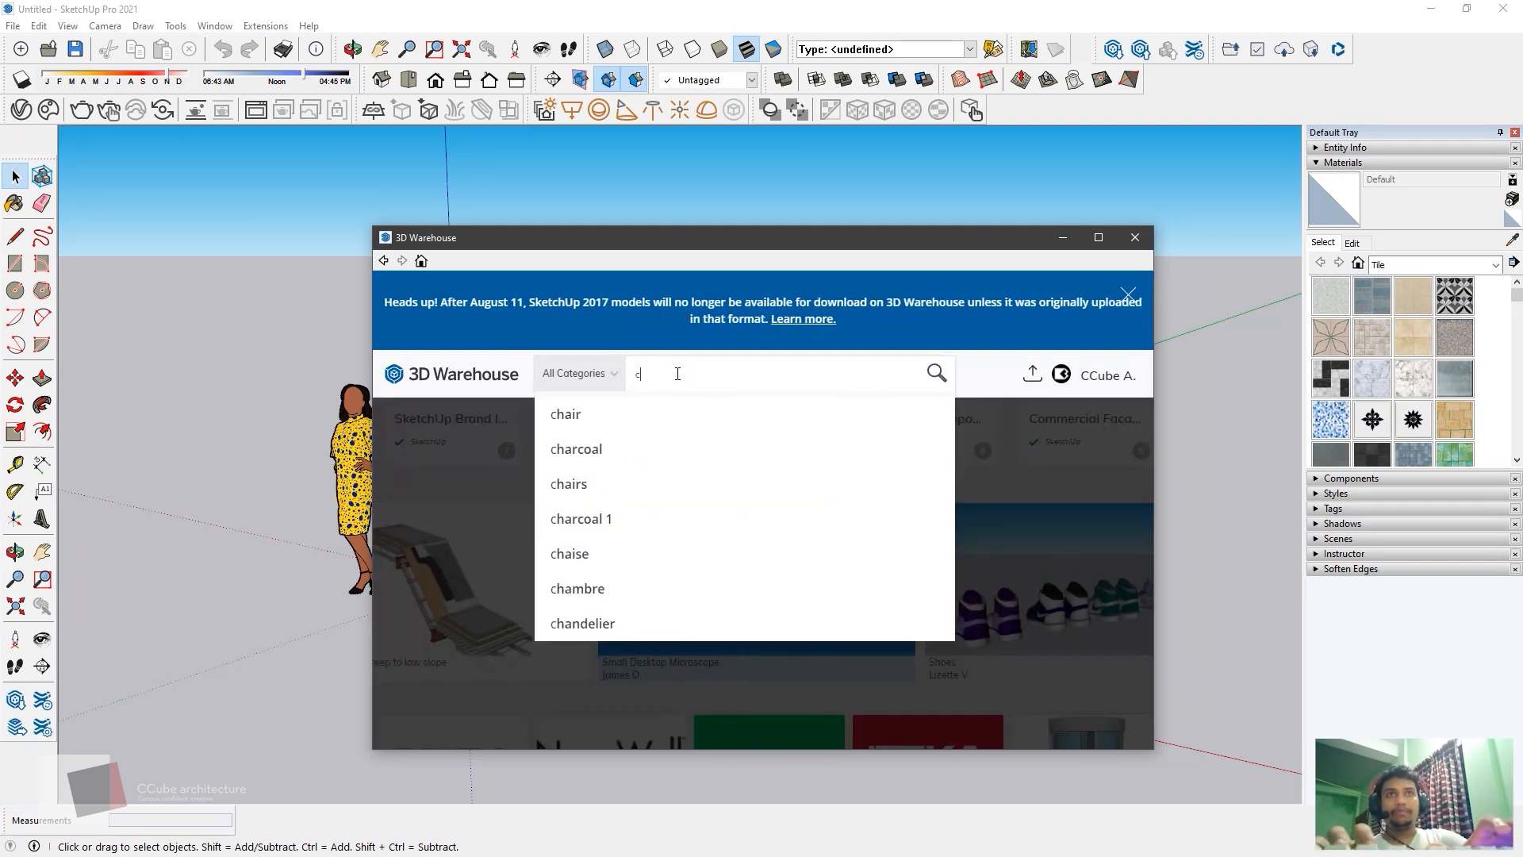
{"action": "key", "text": "BackSpace"}
{"action": "type", "text": "Chair"}
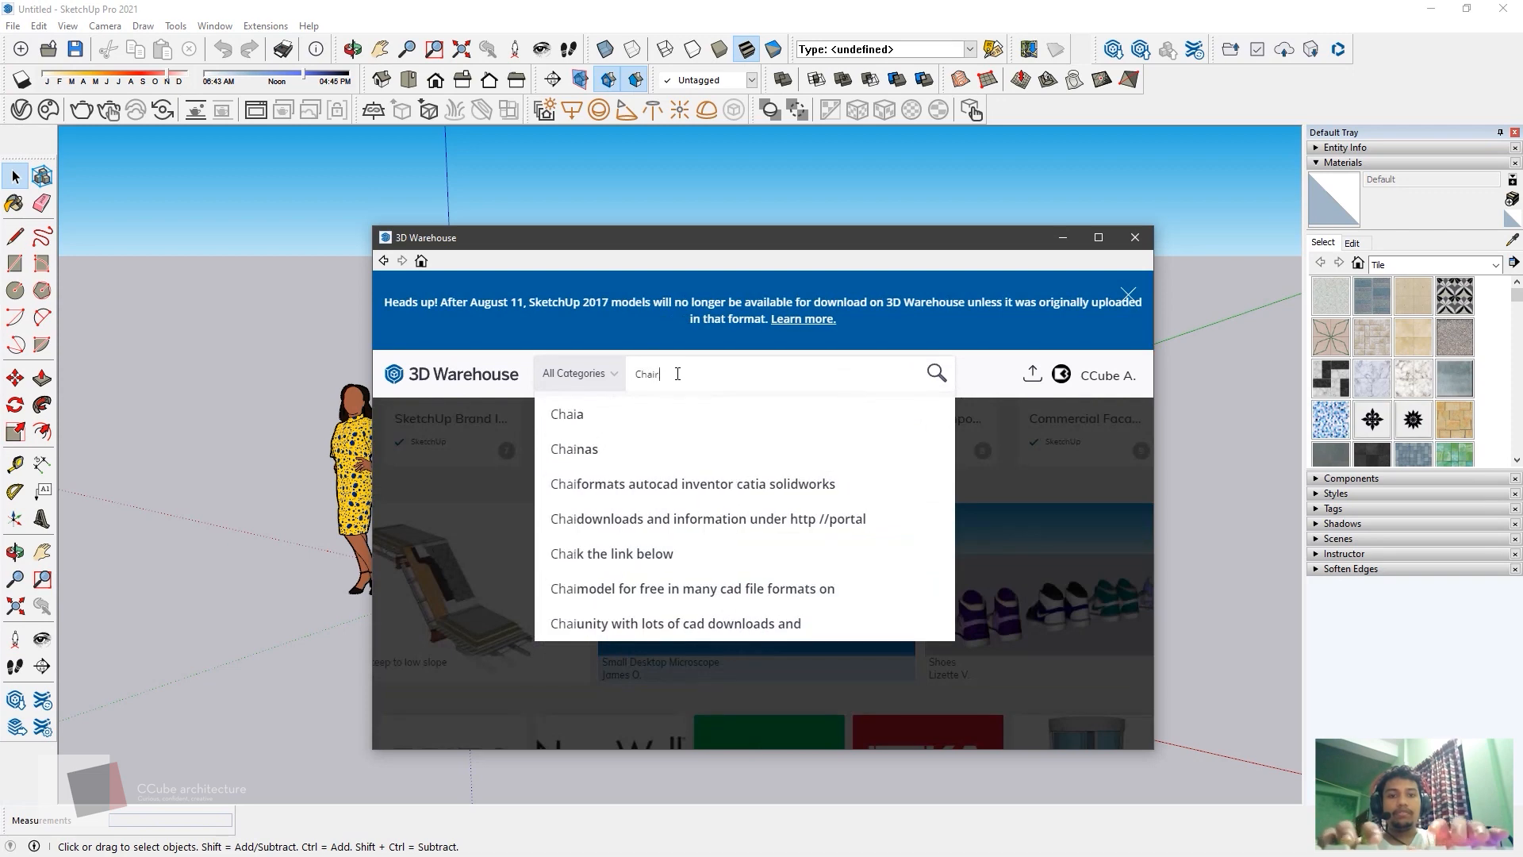
{"action": "key", "text": "Return"}
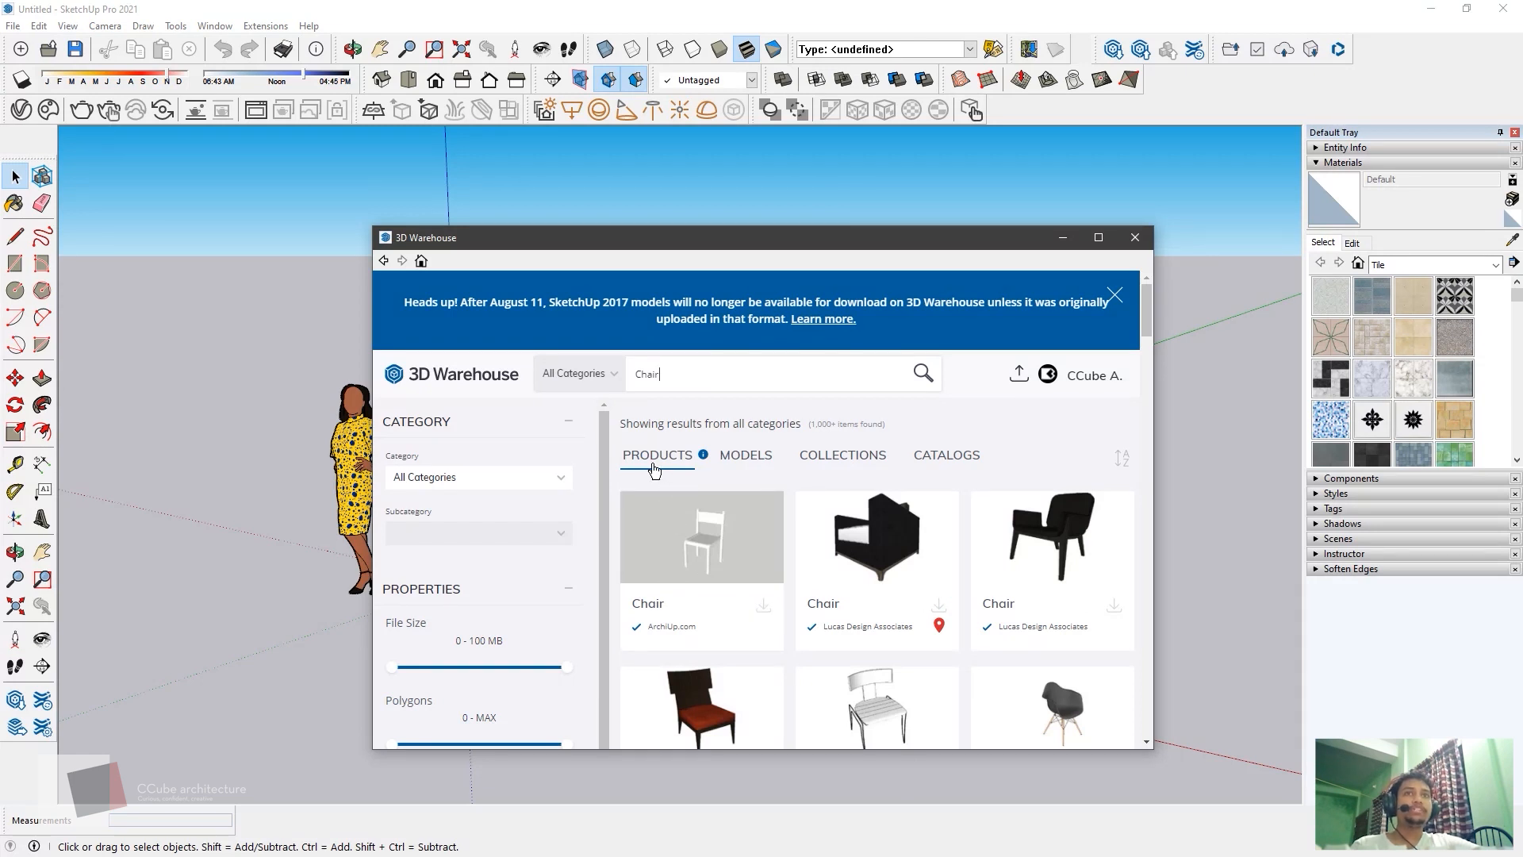
- Compare the chair search results listed as products, models, collections and catalogs
{"action": "left_click", "coordinate": [751, 459]}
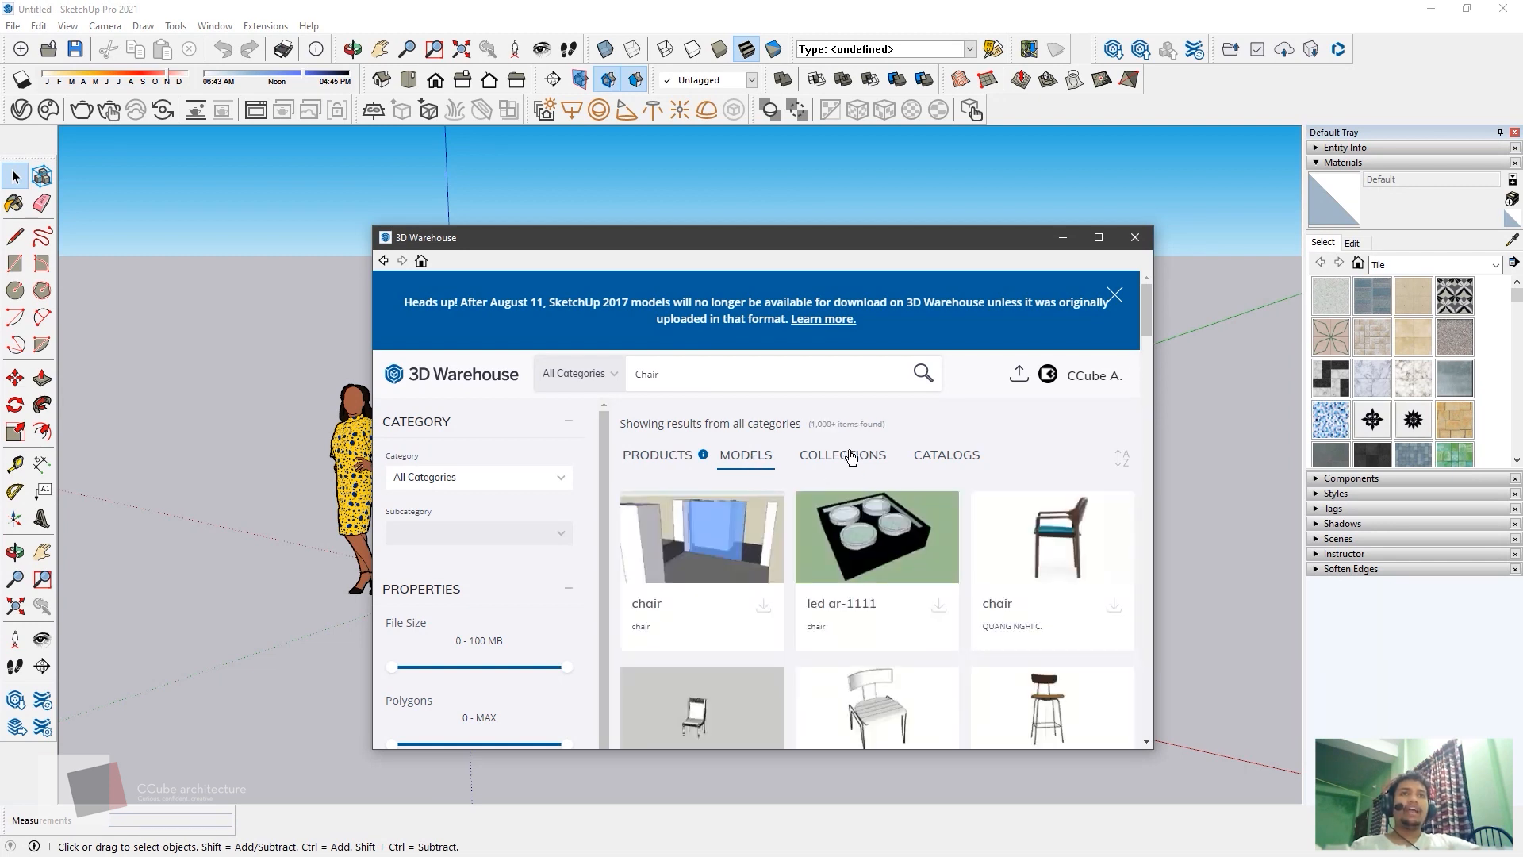
{"action": "left_click", "coordinate": [859, 459]}
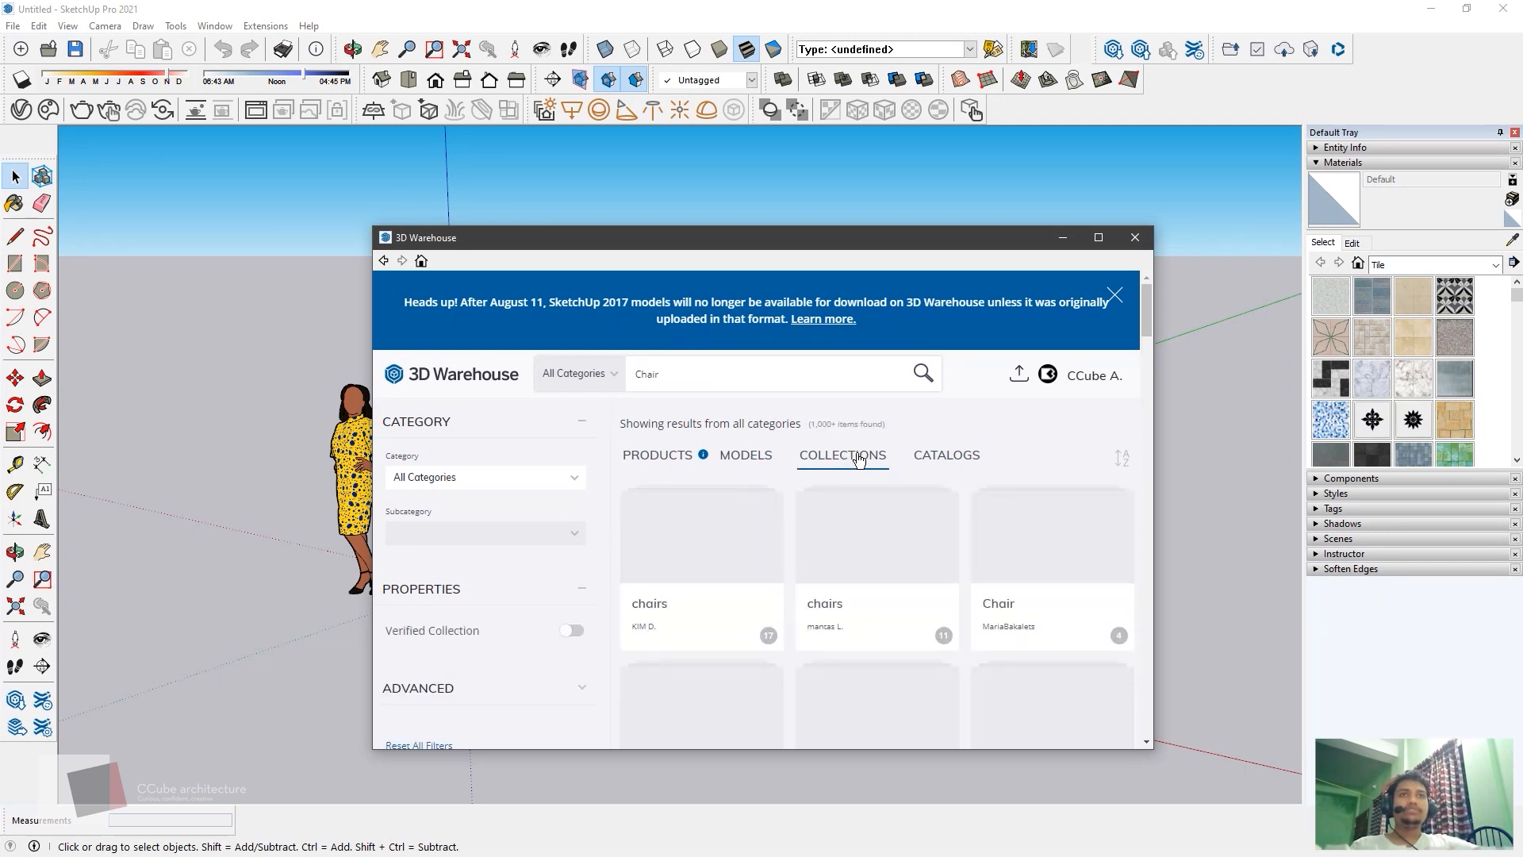
{"action": "left_click", "coordinate": [935, 456]}
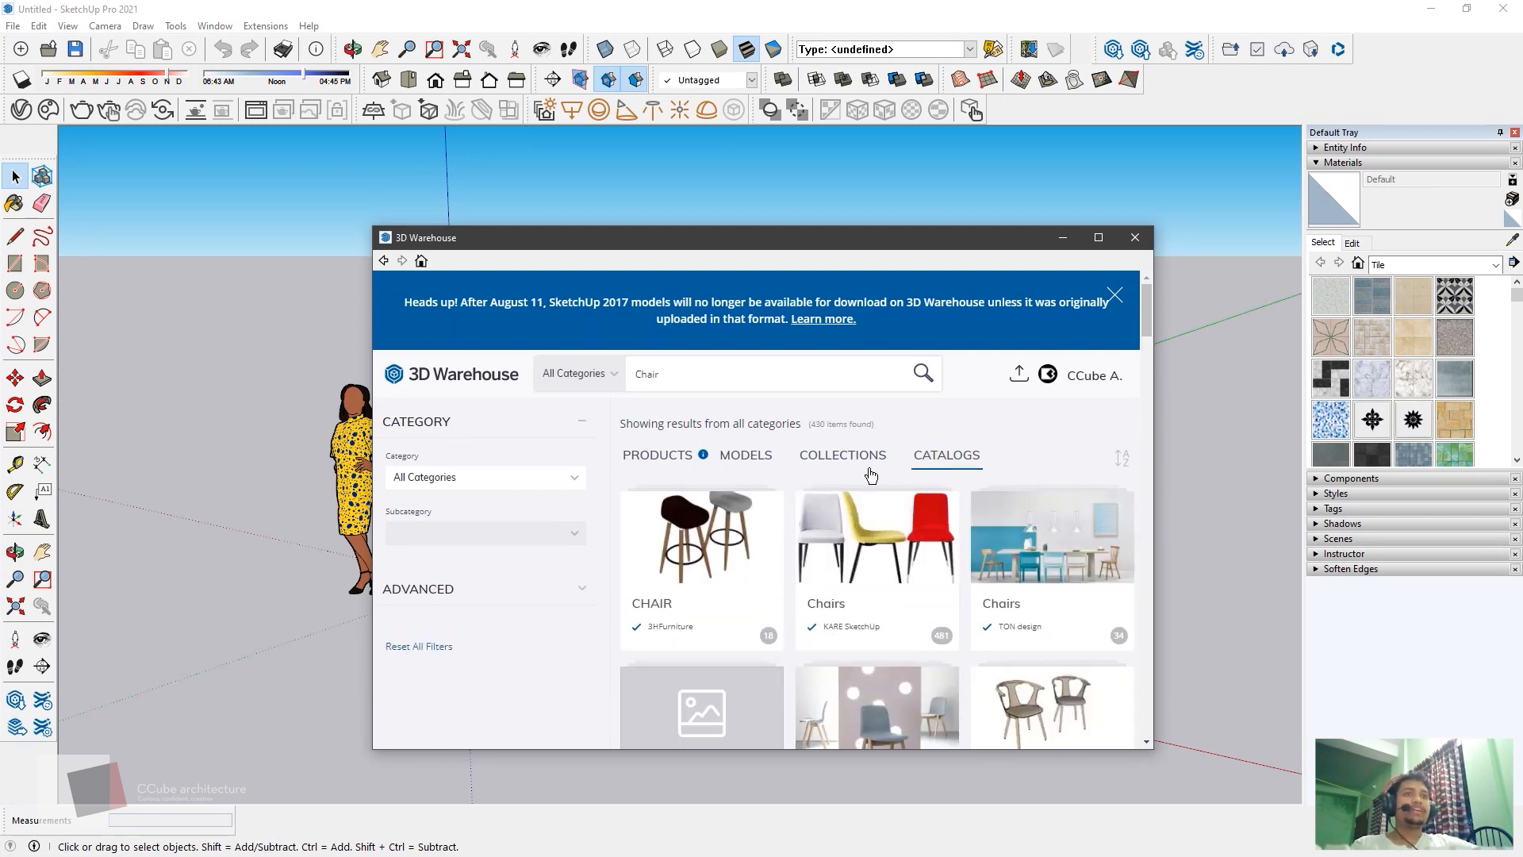
{"action": "left_click", "coordinate": [663, 458]}
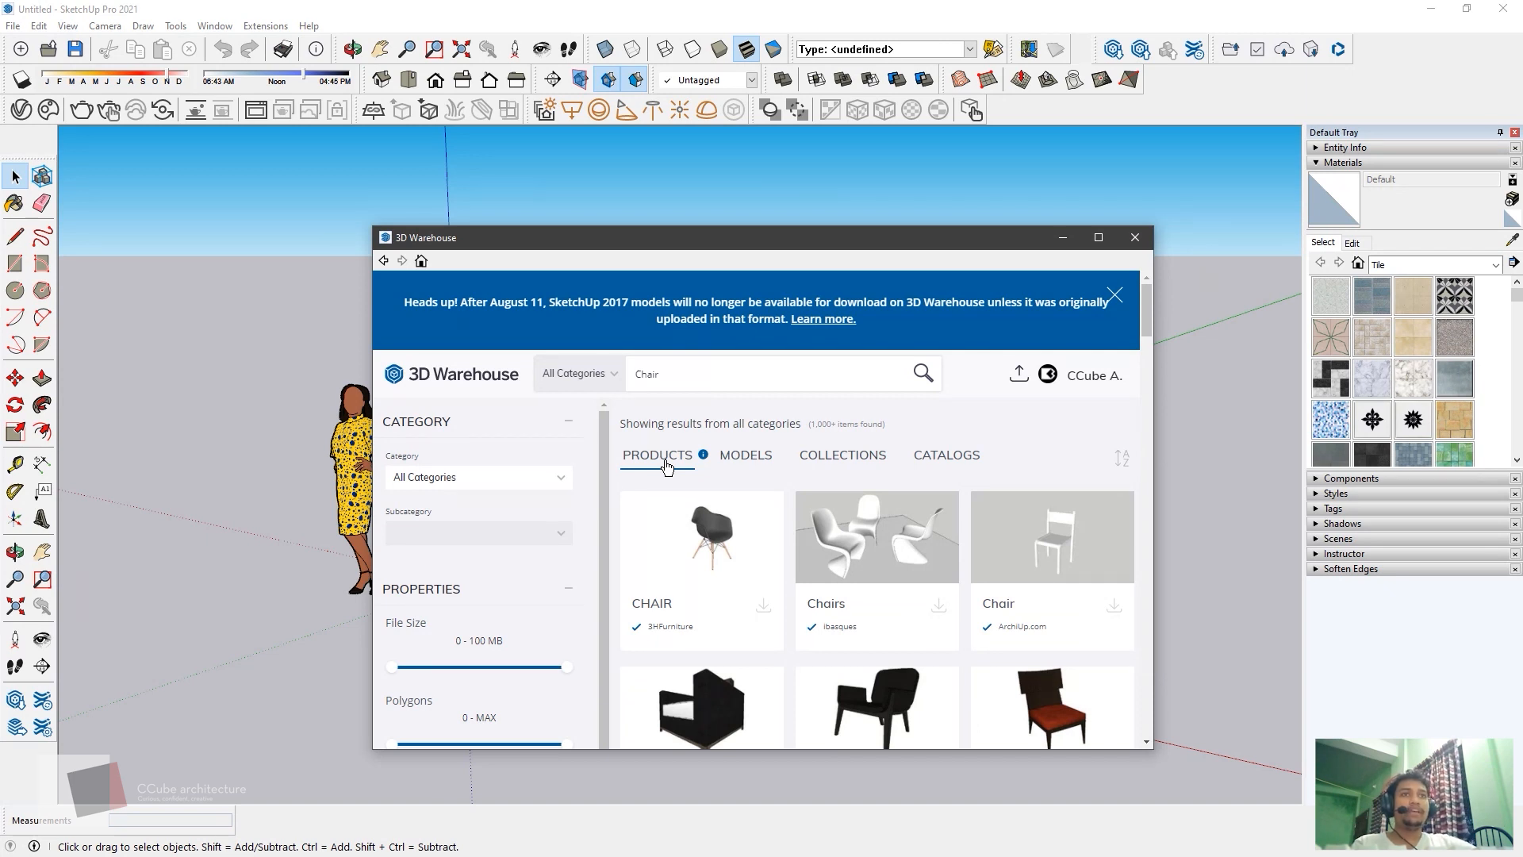
{"action": "left_click", "coordinate": [744, 456]}
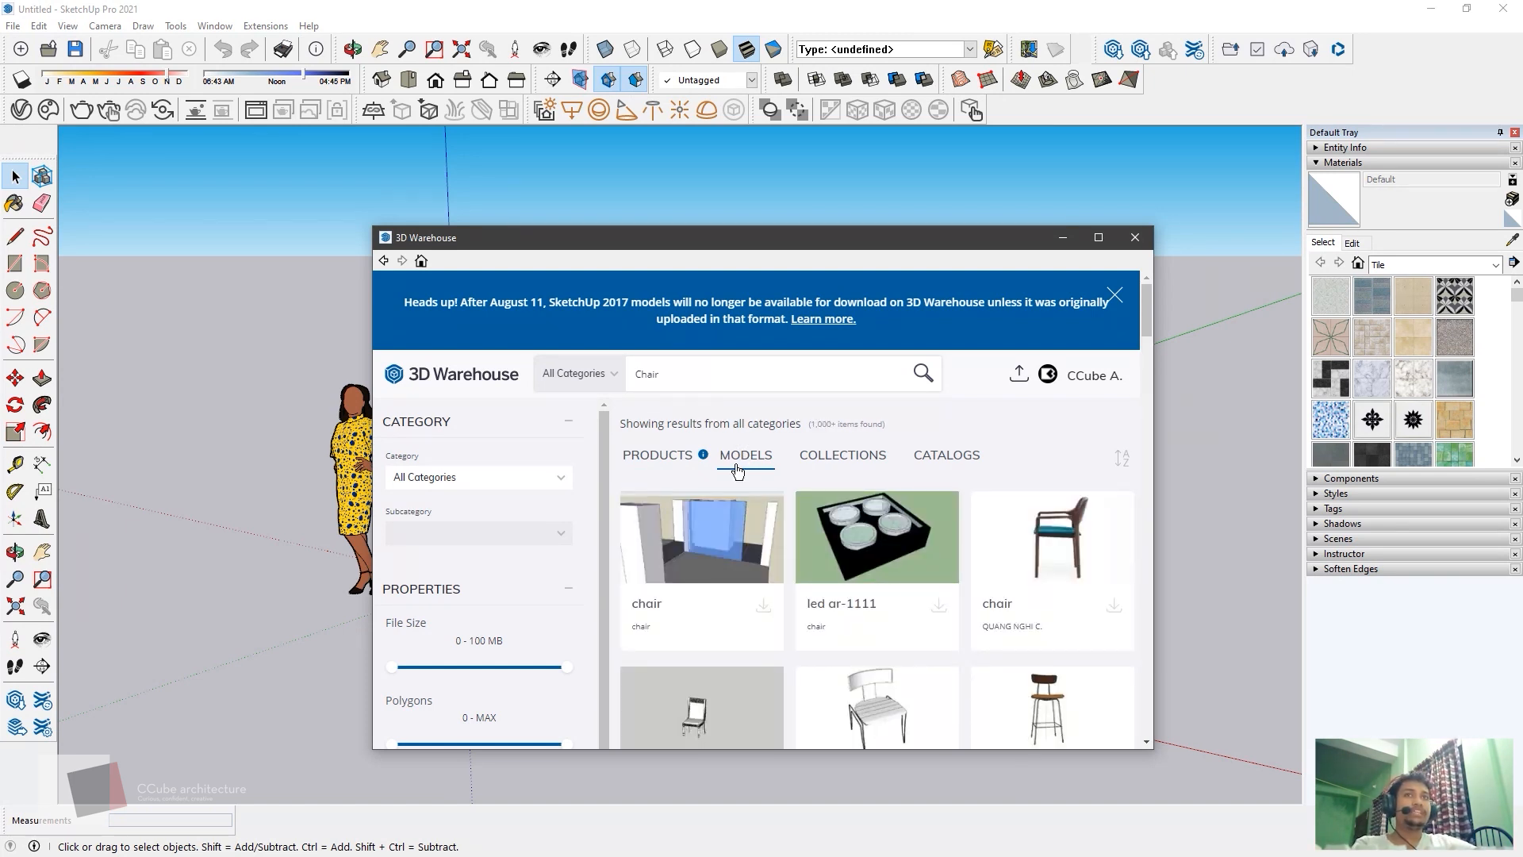
{"action": "left_click", "coordinate": [826, 464]}
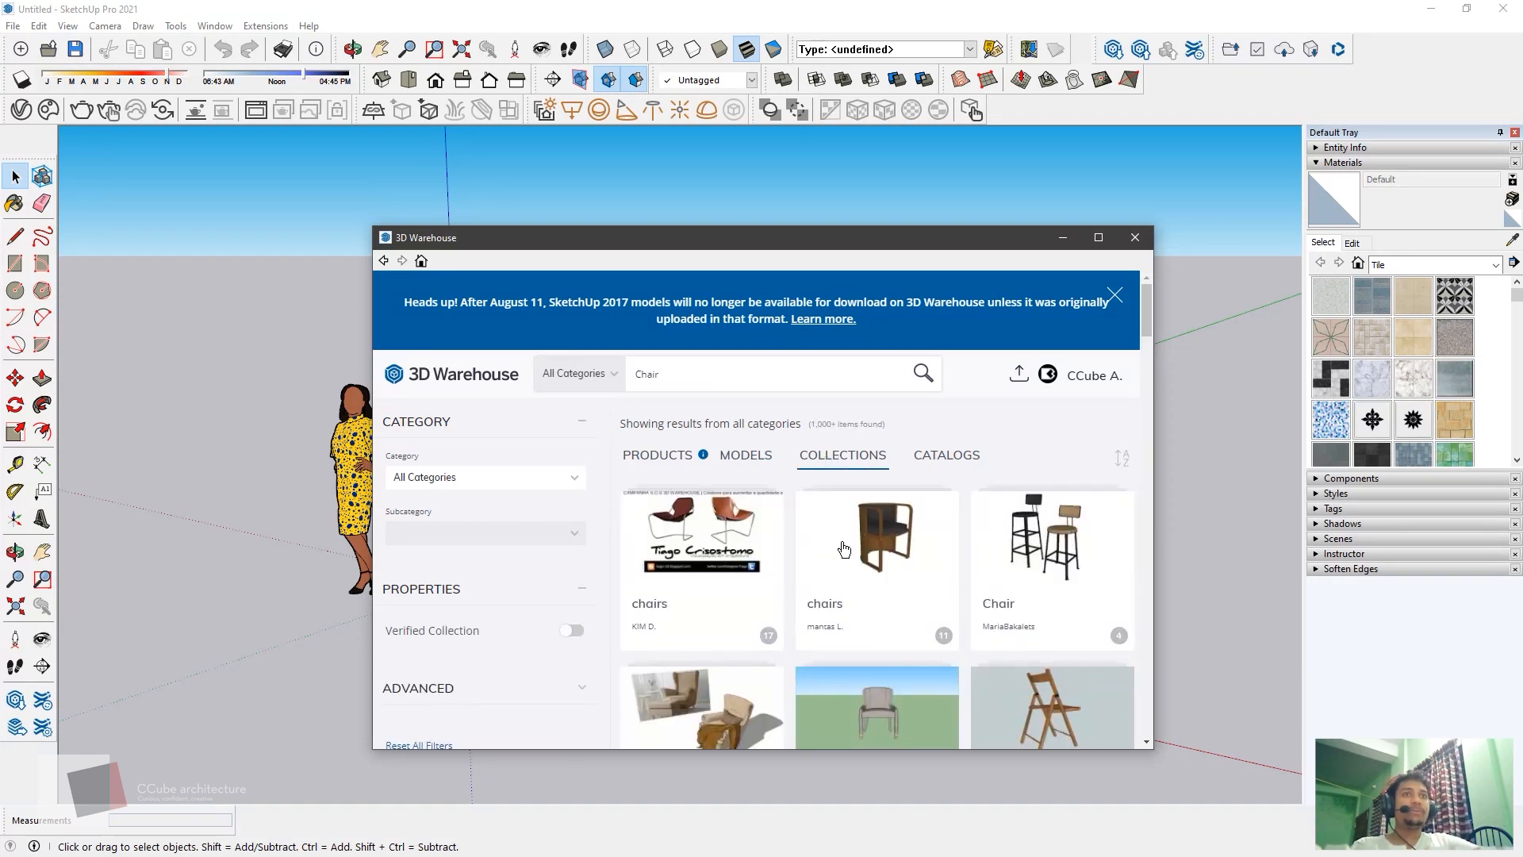
{"action": "scroll", "coordinate": [800, 617], "scroll_direction": "down", "scroll_amount": 3}
{"action": "scroll", "coordinate": [817, 556], "scroll_direction": "up", "scroll_amount": 3}
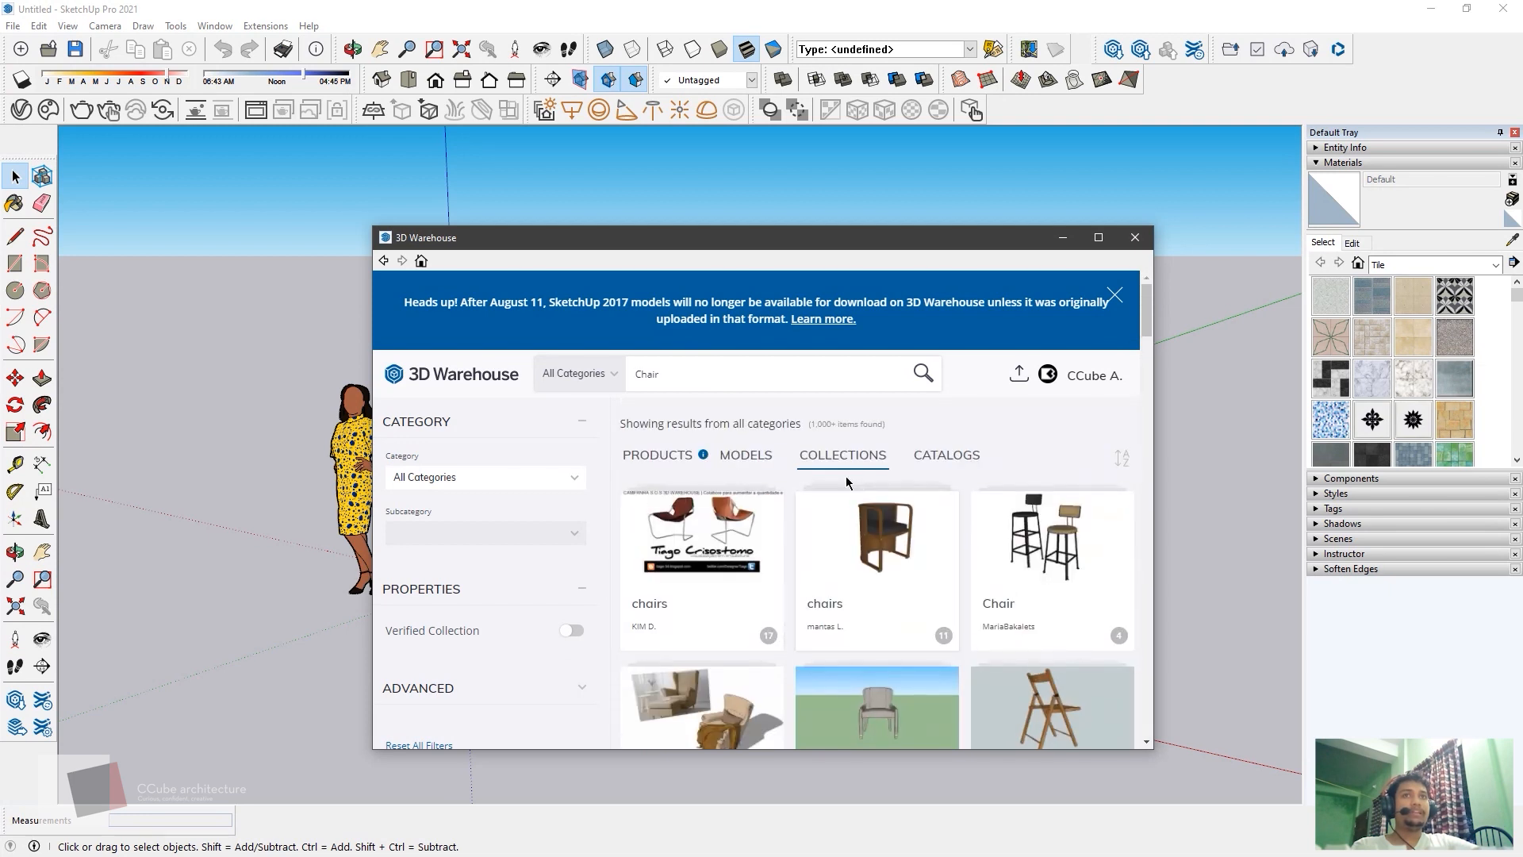
{"action": "left_click", "coordinate": [948, 454]}
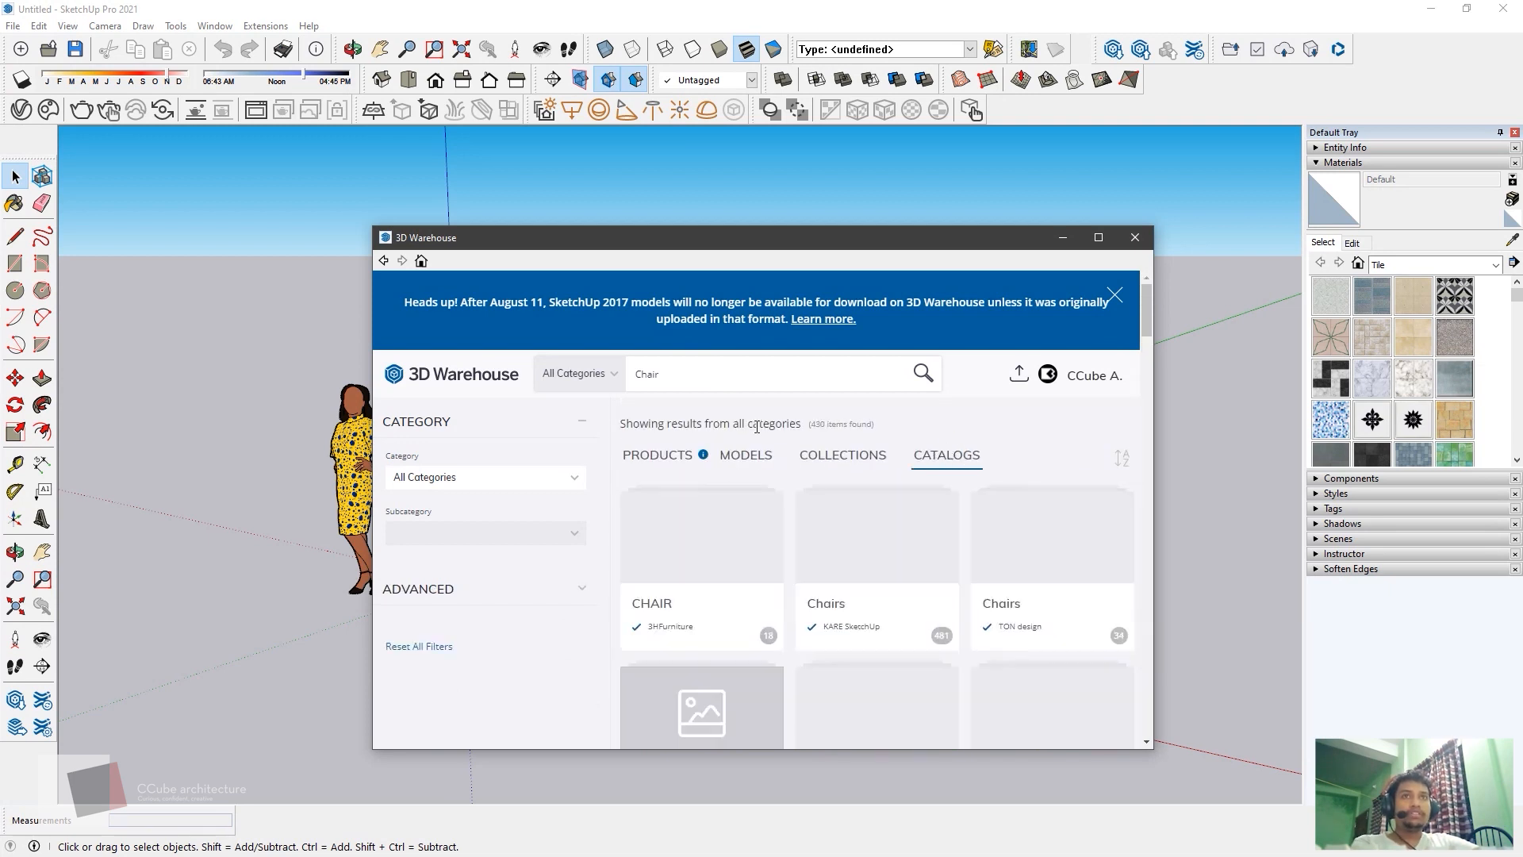
- Browse the chair results listed as models, and return to the product results
{"action": "left_click", "coordinate": [745, 460]}
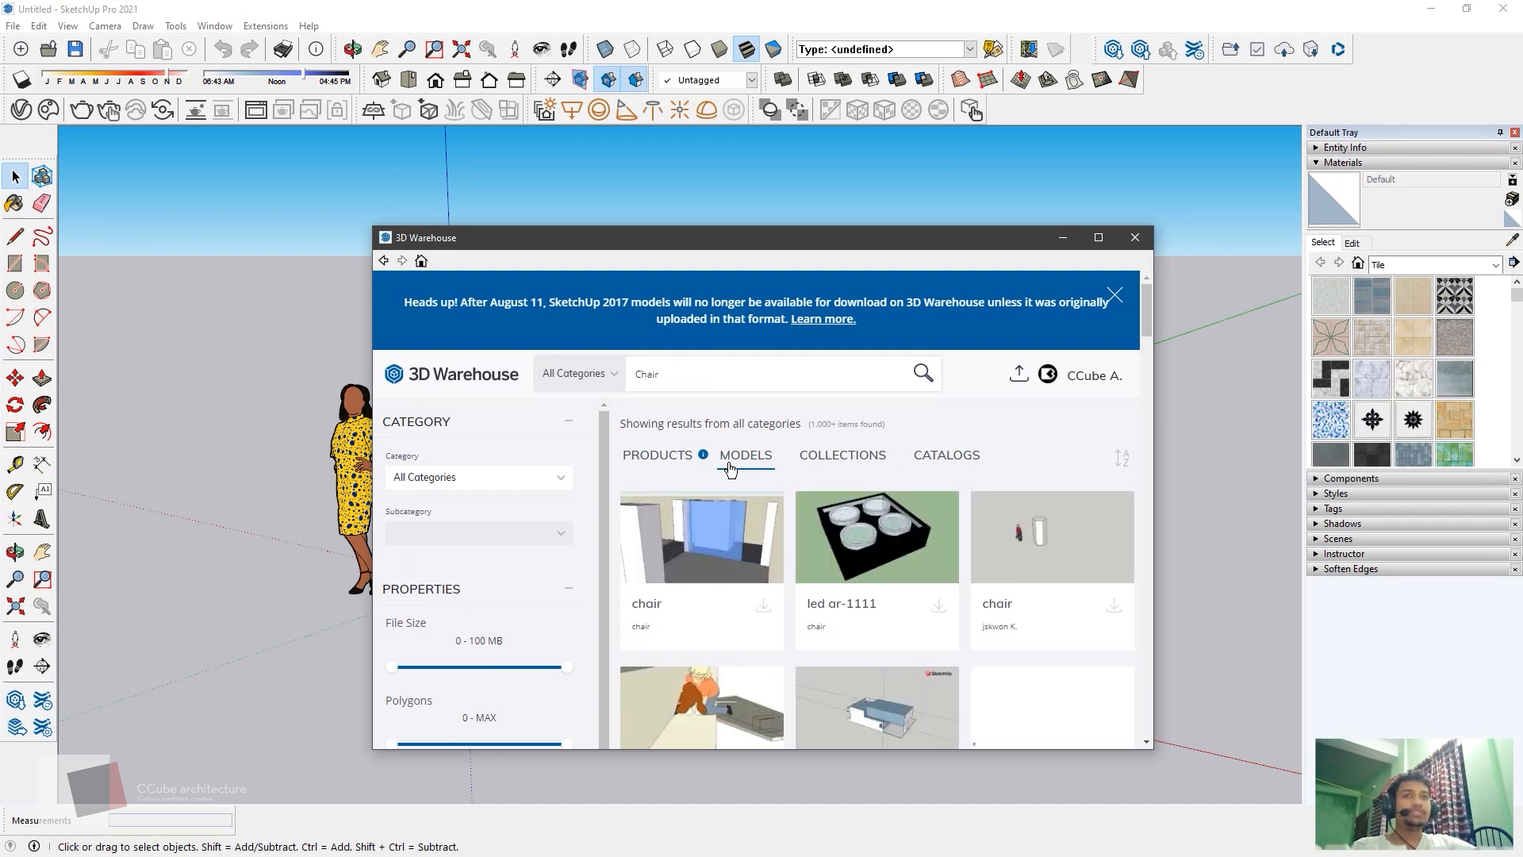
{"action": "scroll", "coordinate": [731, 500], "scroll_direction": "down", "scroll_amount": 3}
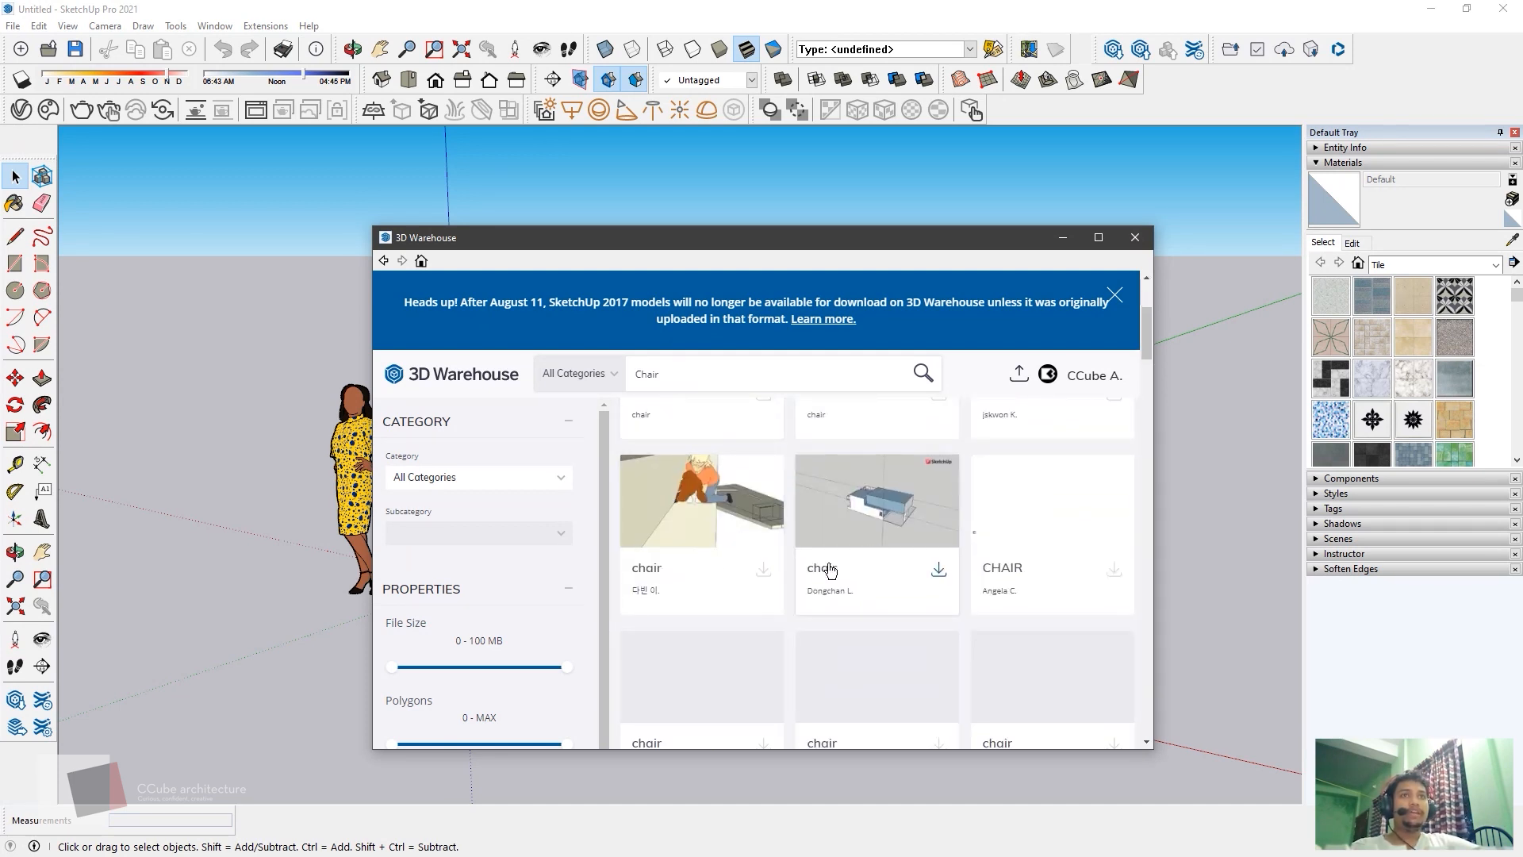
{"action": "scroll", "coordinate": [803, 550], "scroll_direction": "down", "scroll_amount": 4}
{"action": "scroll", "coordinate": [801, 557], "scroll_direction": "up", "scroll_amount": 4}
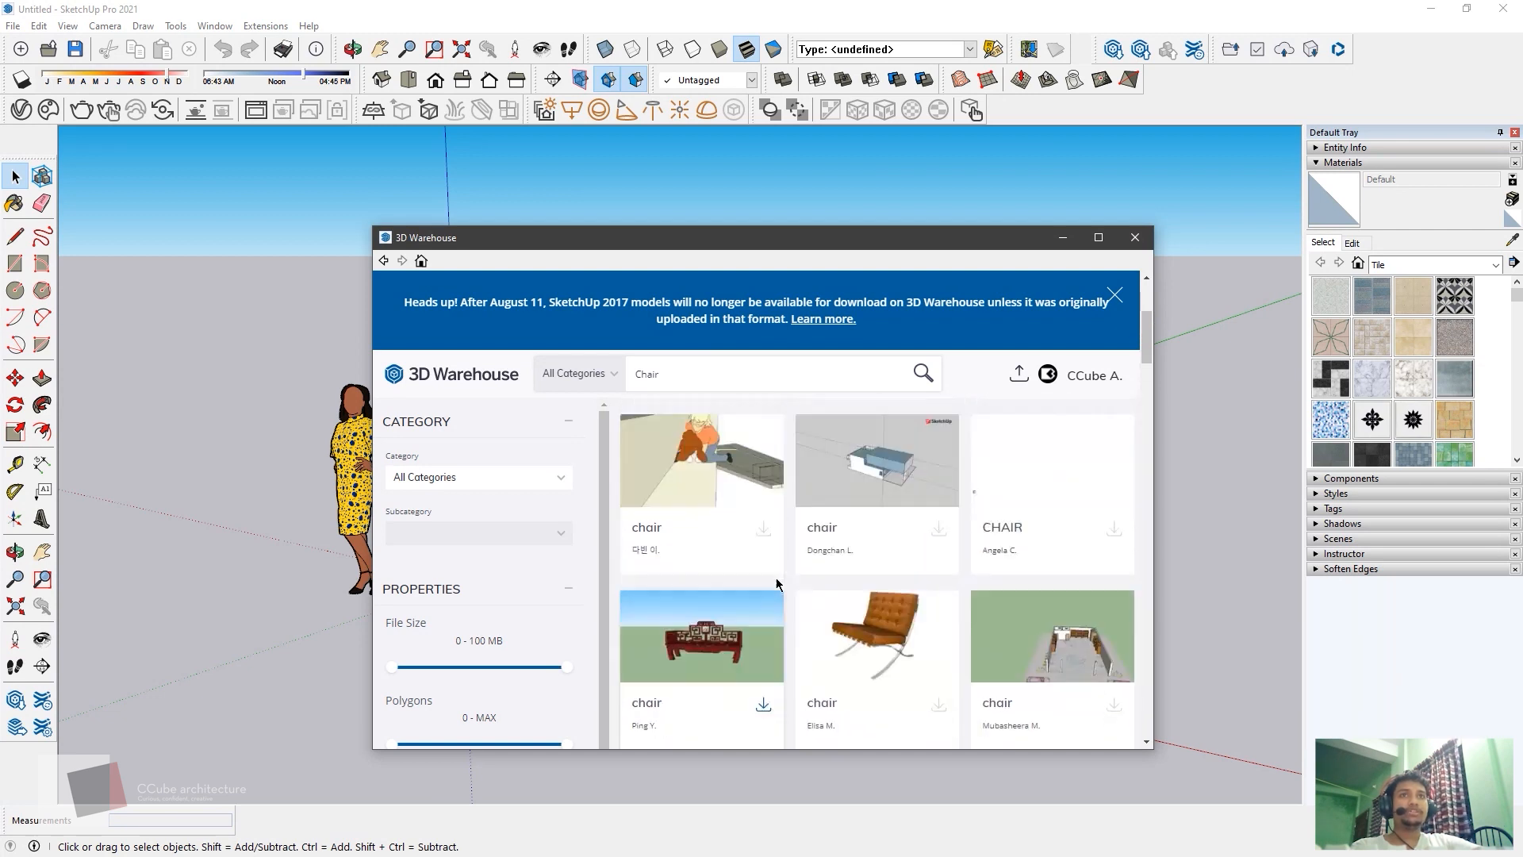
{"action": "scroll", "coordinate": [776, 584], "scroll_direction": "up", "scroll_amount": 4}
{"action": "left_click", "coordinate": [663, 457]}
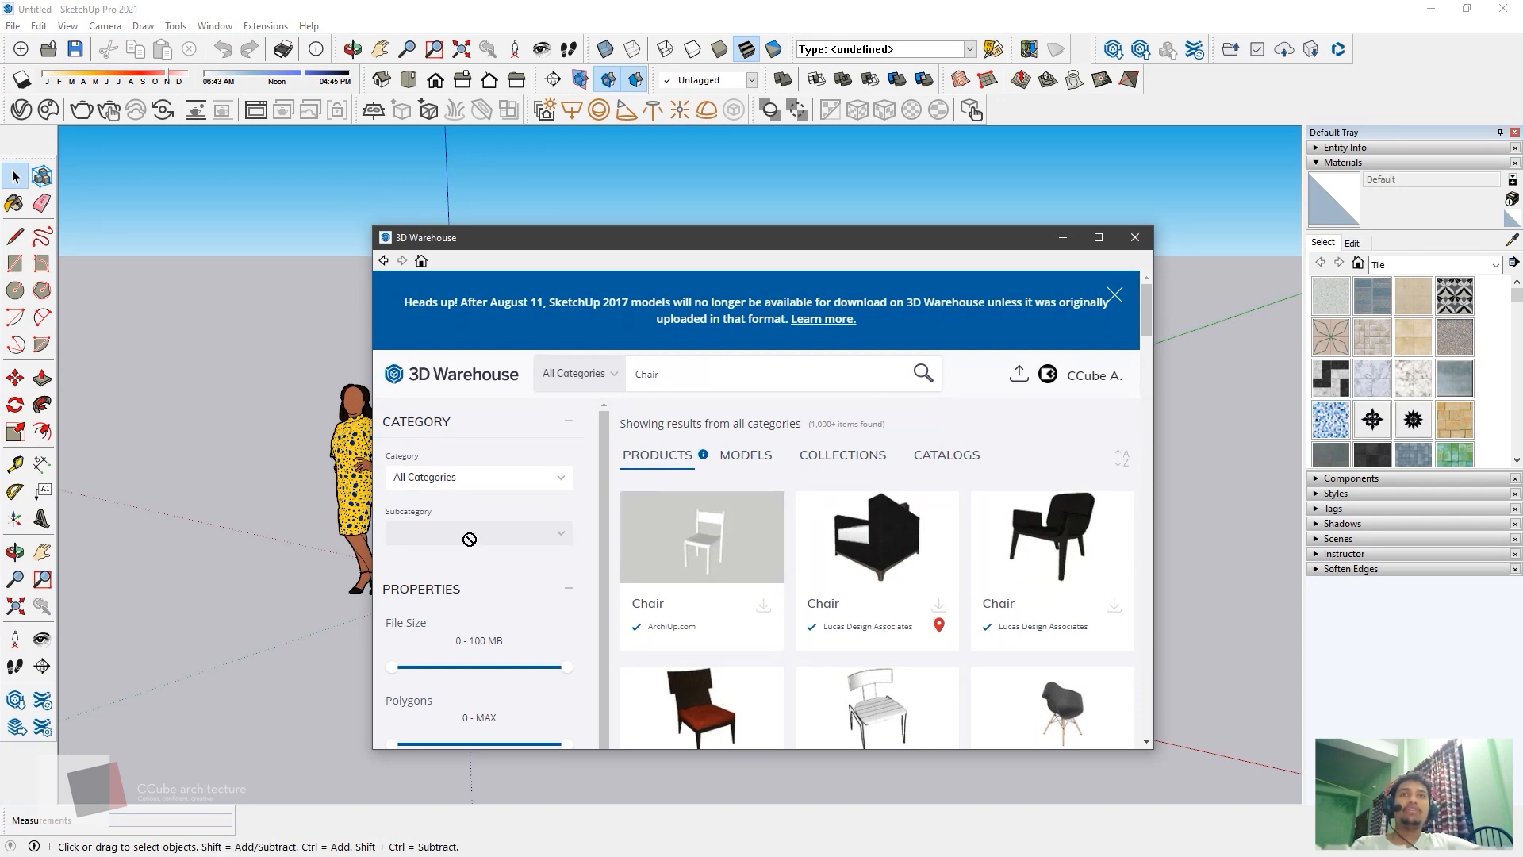
- Filter the chair products to a file size of 0 - 7 MB and a polygon count of 0 - 1 K
{"action": "left_click", "coordinate": [510, 479]}
{"action": "left_click", "coordinate": [508, 477]}
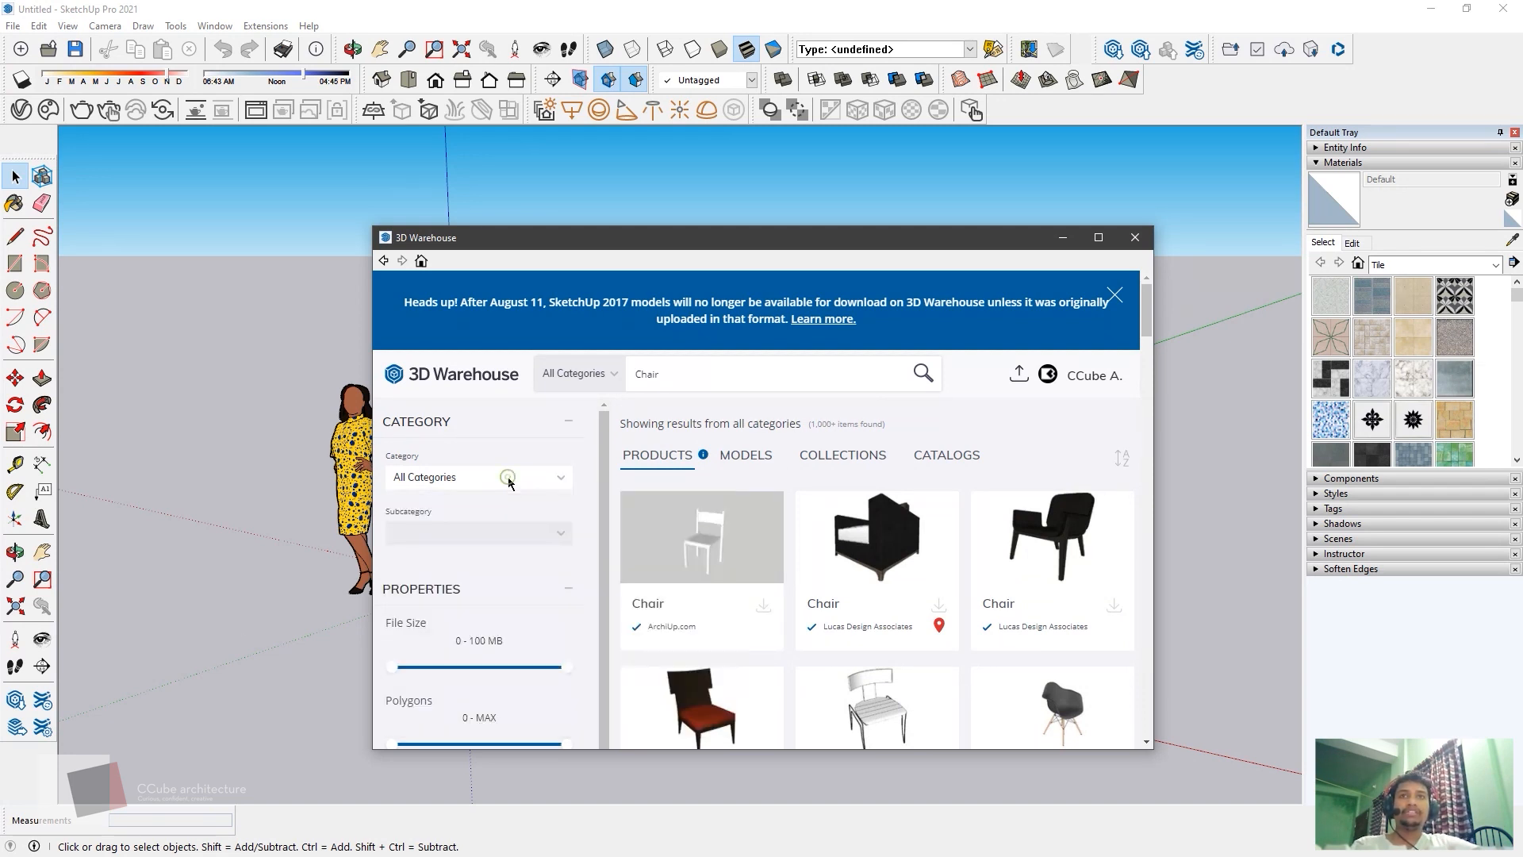
{"action": "scroll", "coordinate": [498, 481], "scroll_direction": "down", "scroll_amount": 1}
{"action": "scroll", "coordinate": [460, 555], "scroll_direction": "down", "scroll_amount": 3}
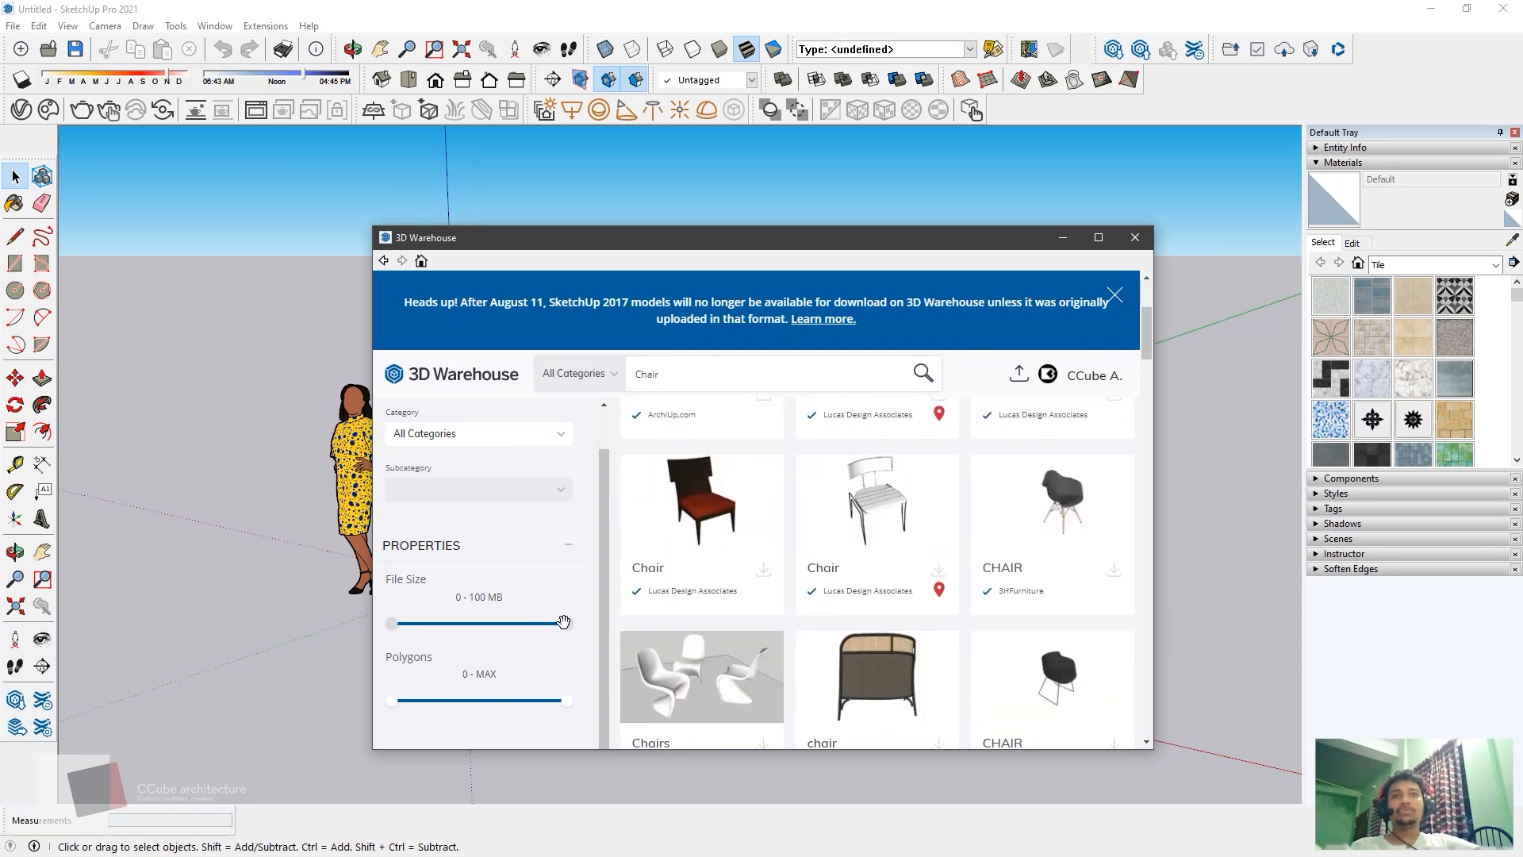
{"action": "left_click_drag", "start_coordinate": [566, 624], "coordinate": [474, 623]}
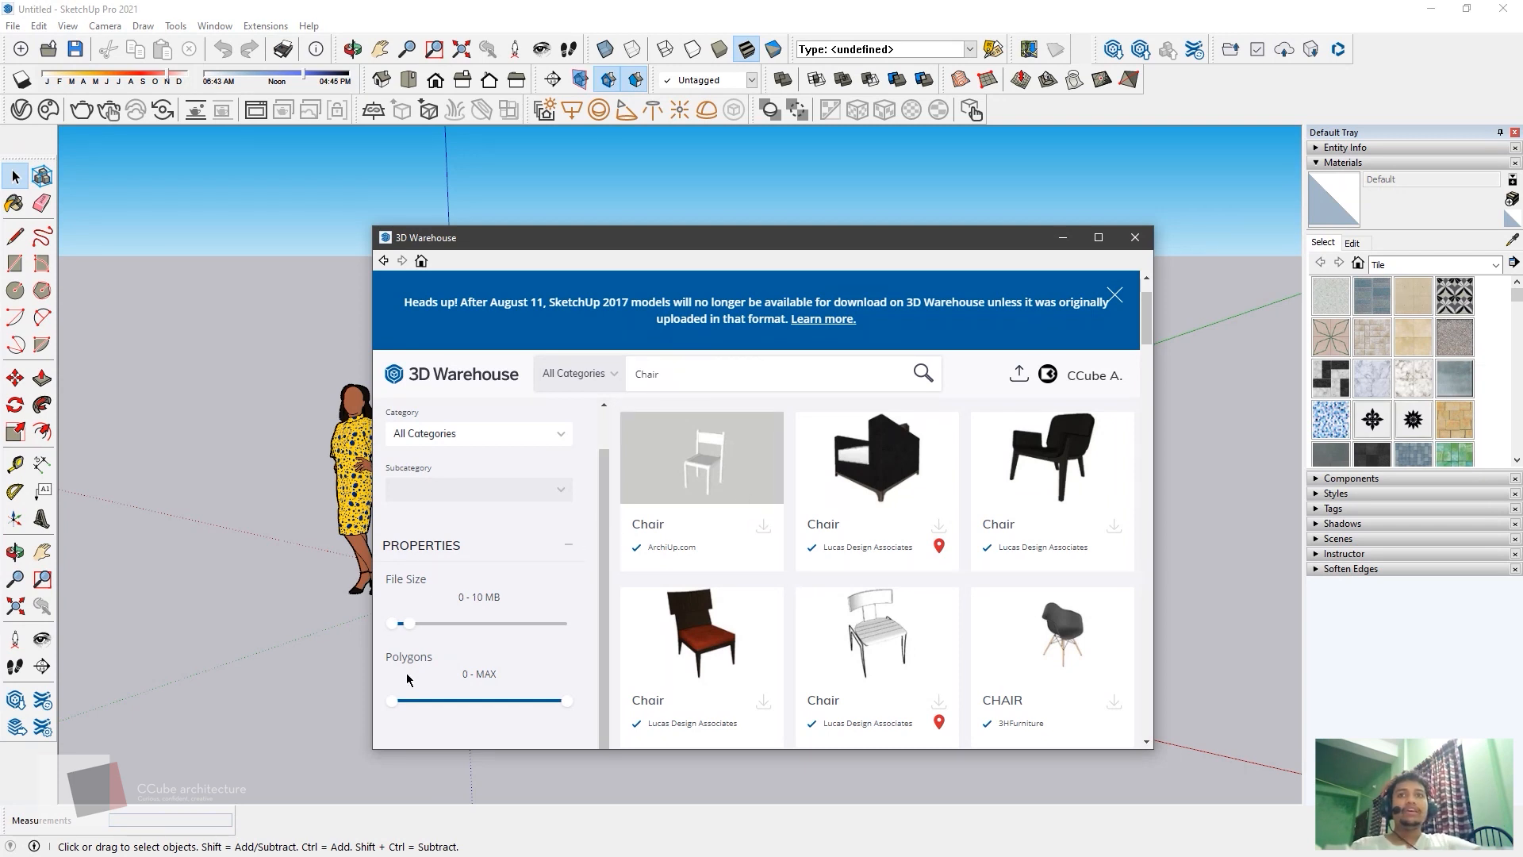
{"action": "left_click_drag", "start_coordinate": [577, 709], "coordinate": [437, 720]}
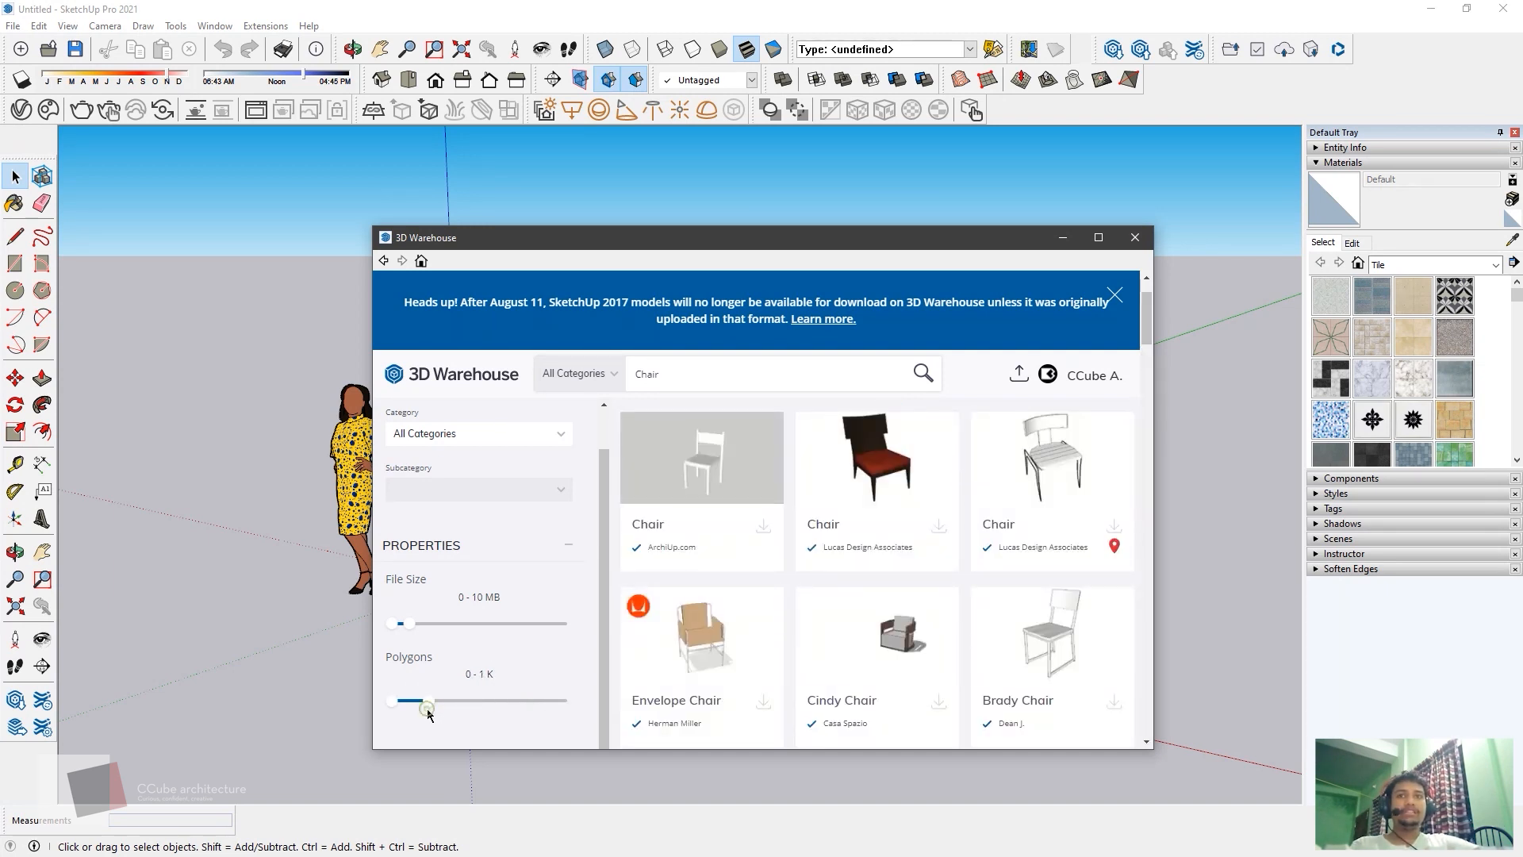
{"action": "left_click_drag", "start_coordinate": [408, 622], "coordinate": [418, 624]}
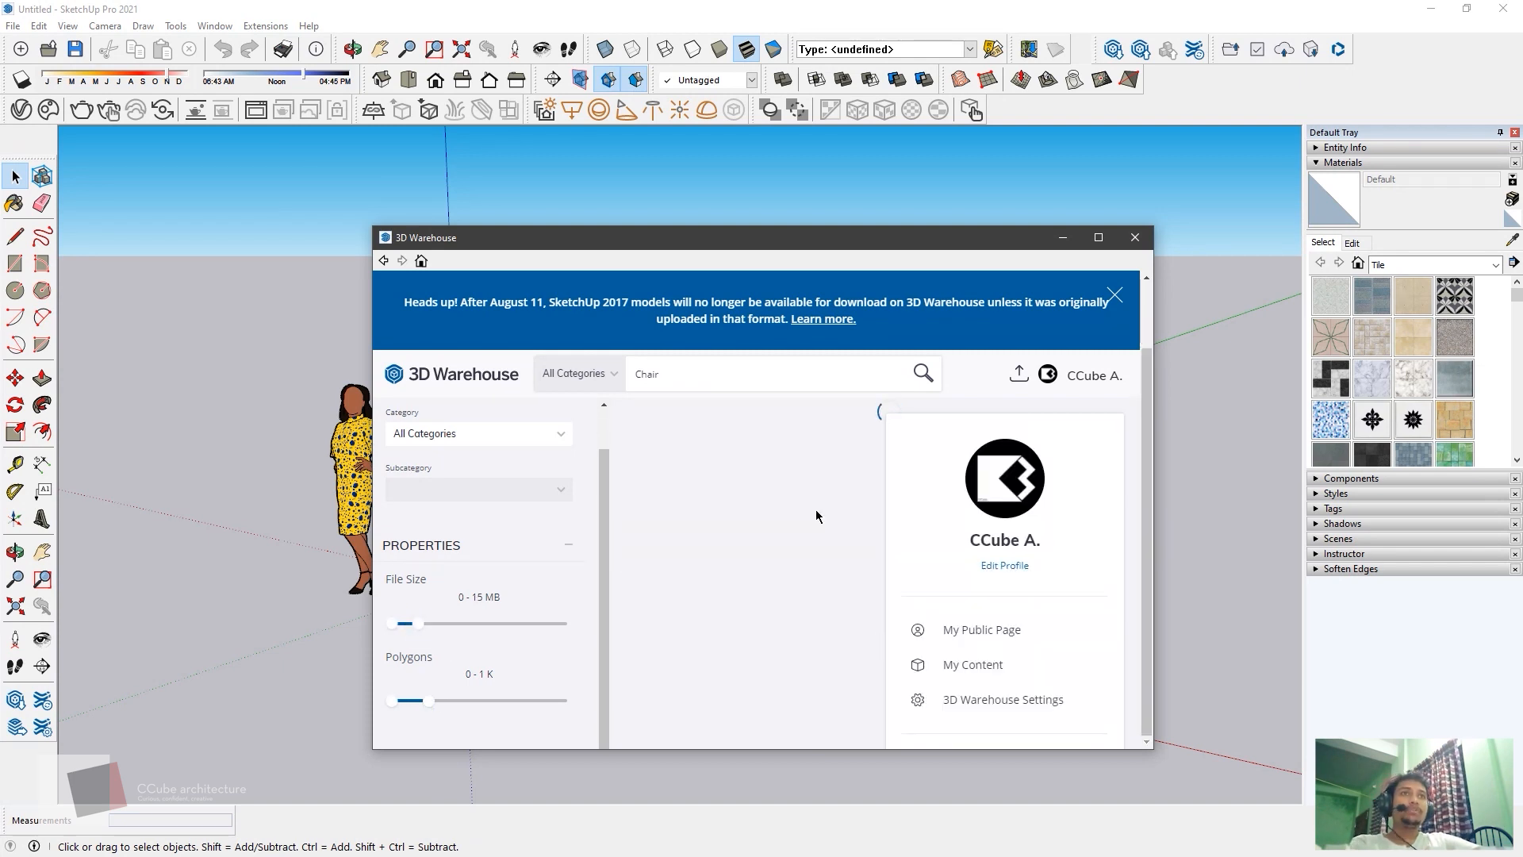
{"action": "left_click_drag", "start_coordinate": [418, 624], "coordinate": [405, 623]}
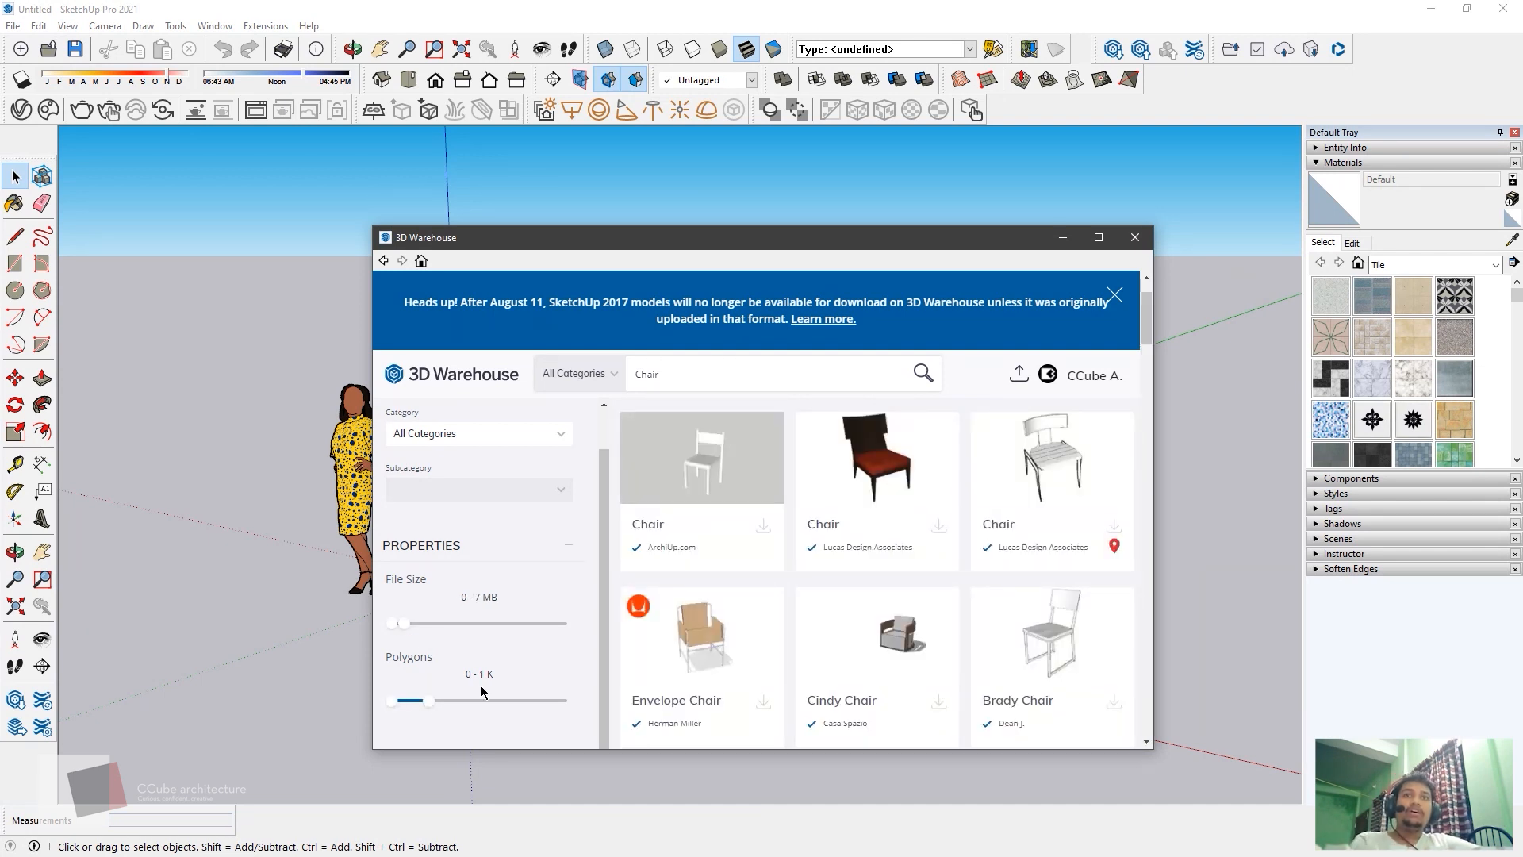
{"action": "left_click", "coordinate": [464, 700]}
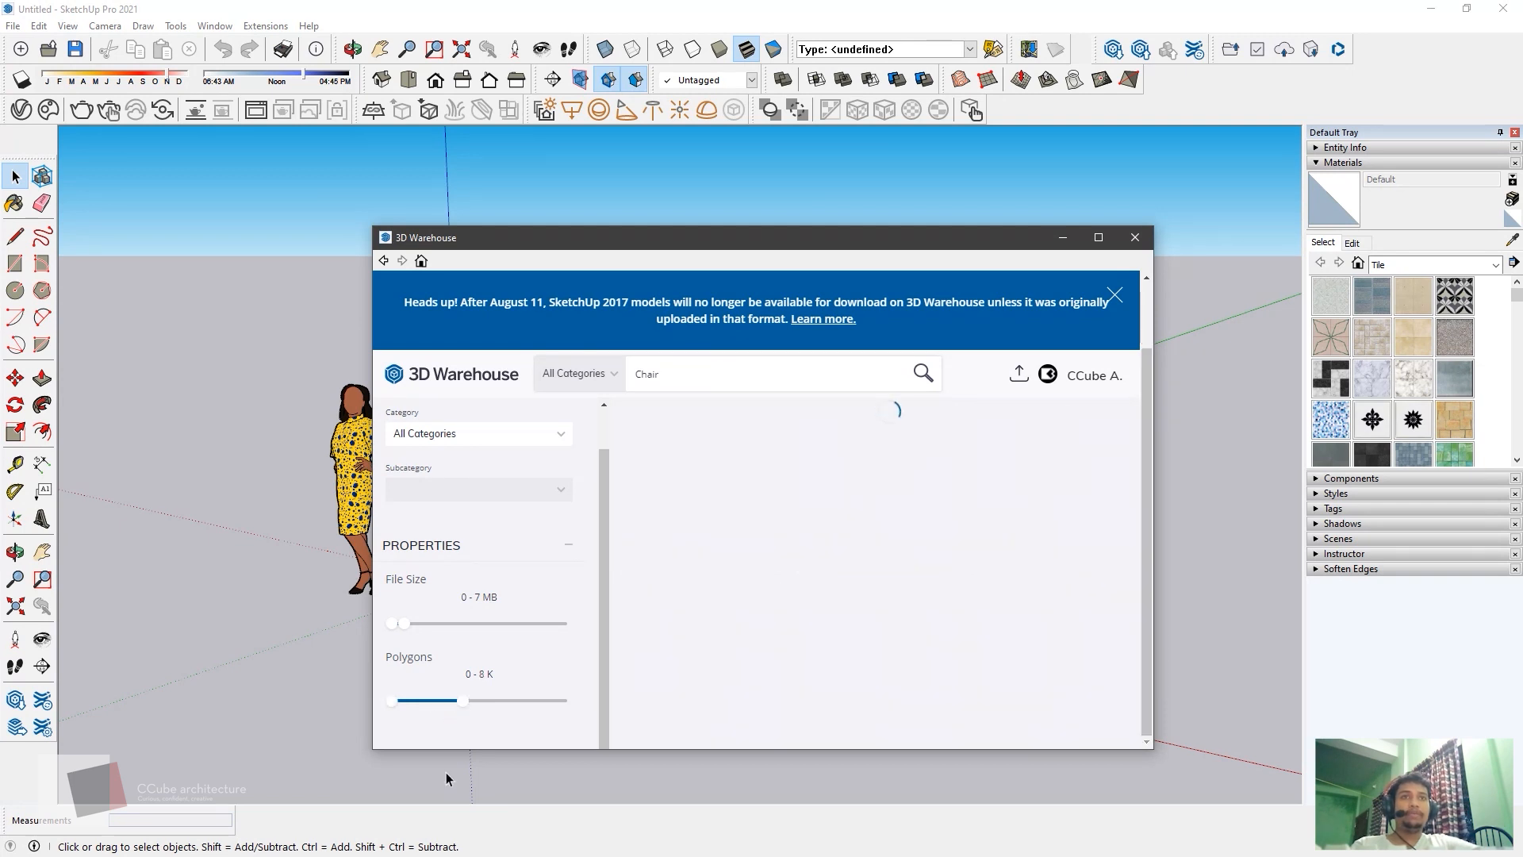
{"action": "left_click_drag", "start_coordinate": [465, 701], "coordinate": [431, 700]}
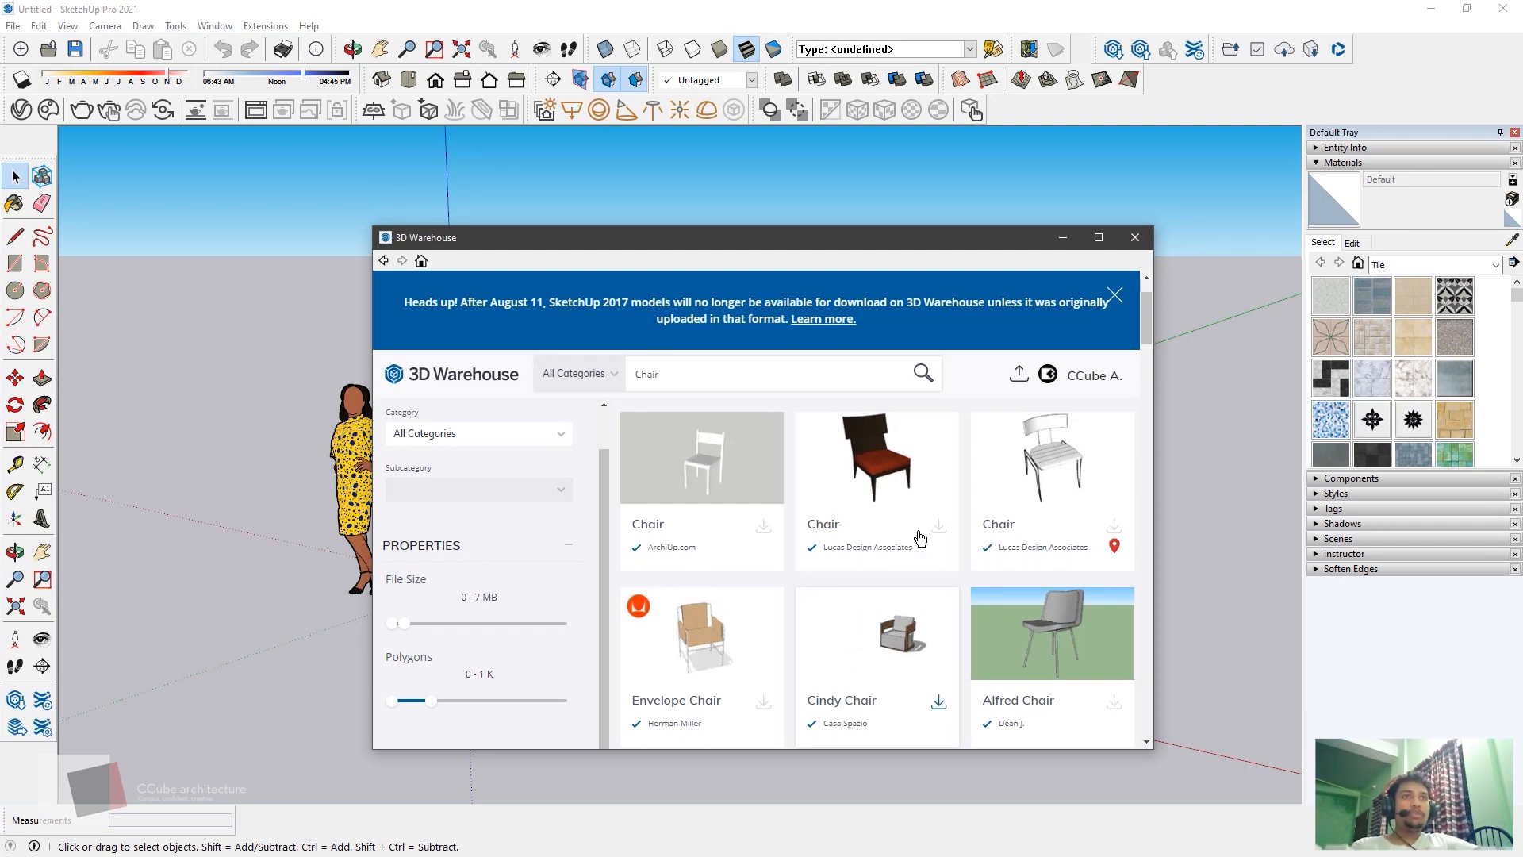
- Load the Brady Chair directly into the SketchUp model, place it beside the red axis and deselect it
{"action": "scroll", "coordinate": [720, 568], "scroll_direction": "down", "scroll_amount": 3}
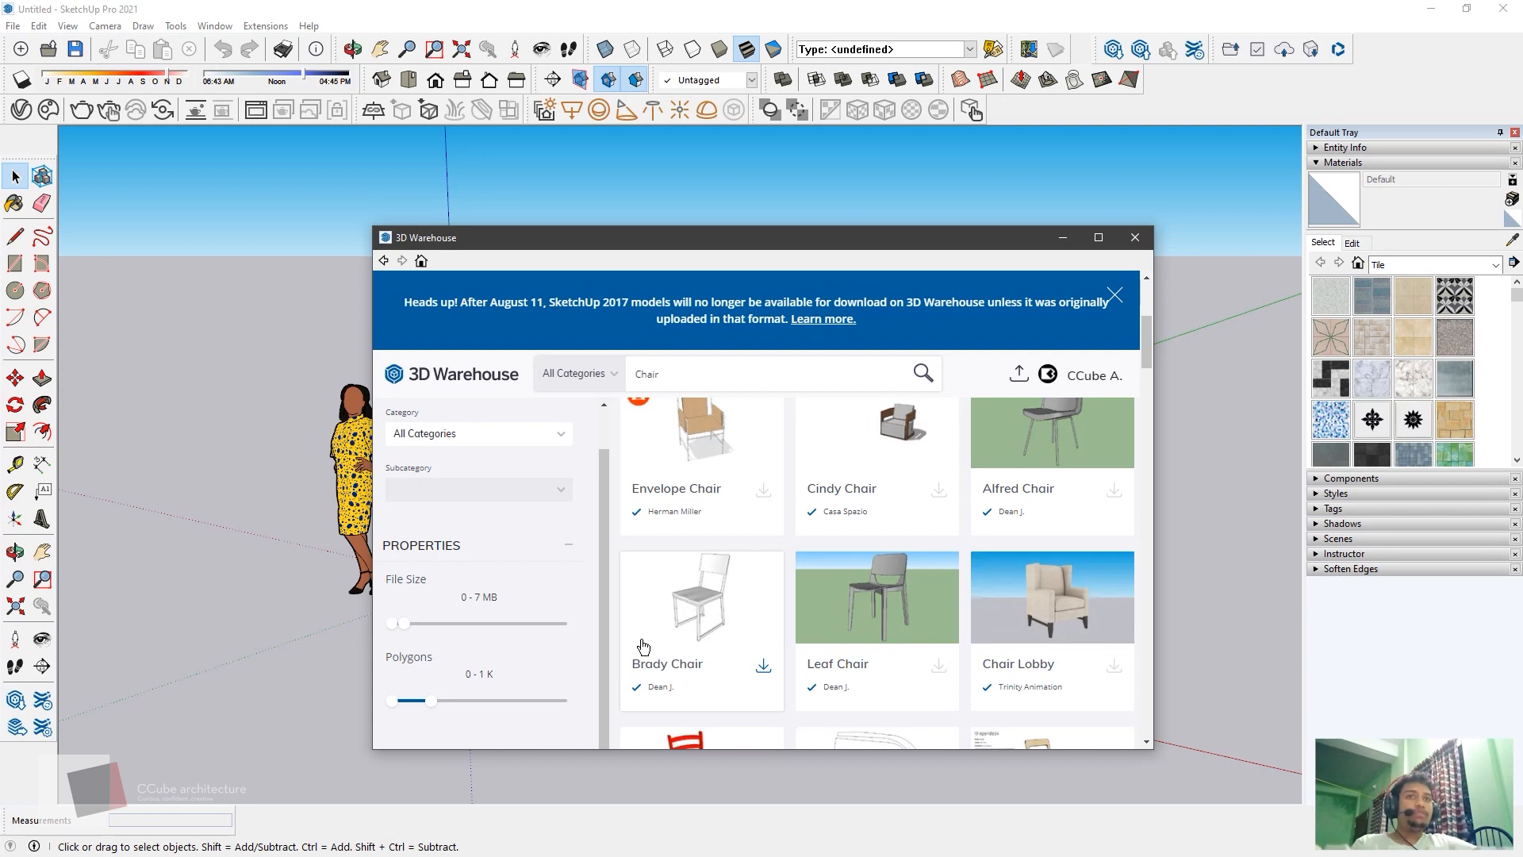
{"action": "left_click", "coordinate": [766, 674]}
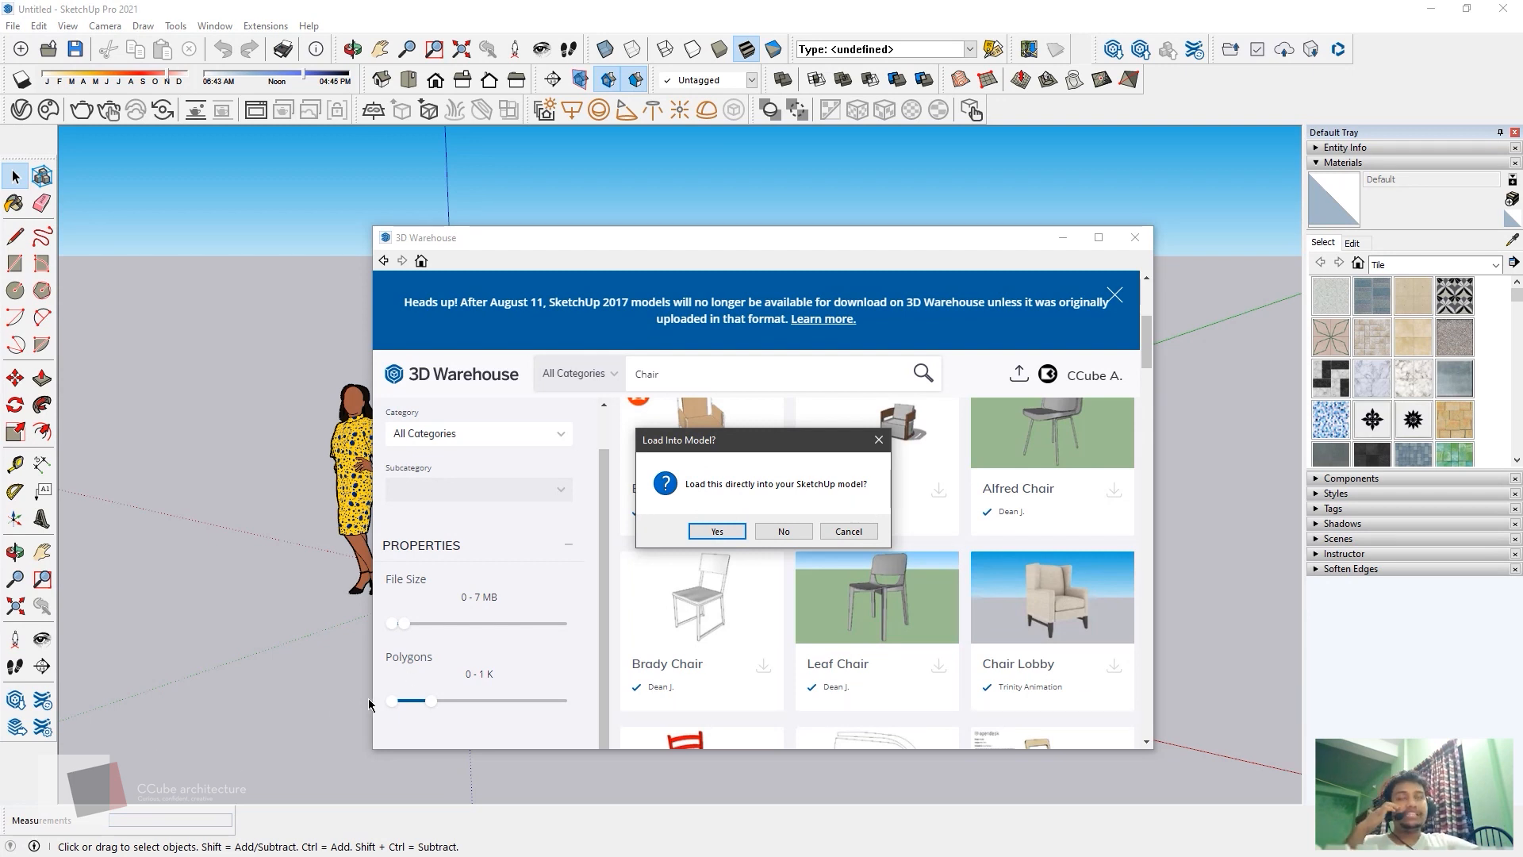
{"action": "left_click", "coordinate": [719, 531]}
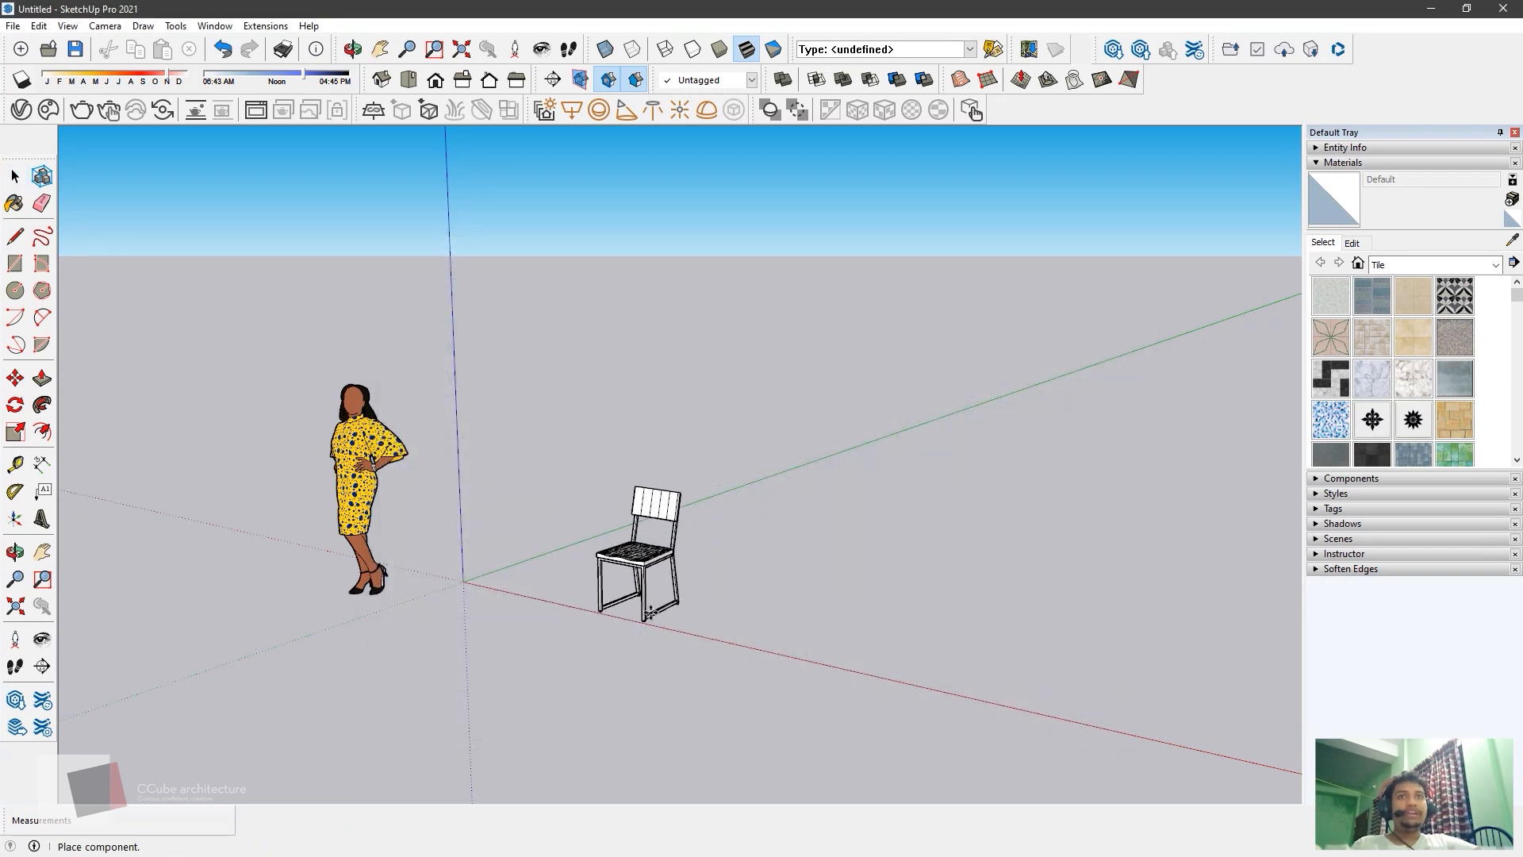
{"action": "left_click", "coordinate": [698, 658]}
{"action": "key", "text": "m"}
{"action": "scroll", "coordinate": [603, 619], "scroll_direction": "up", "scroll_amount": 6}
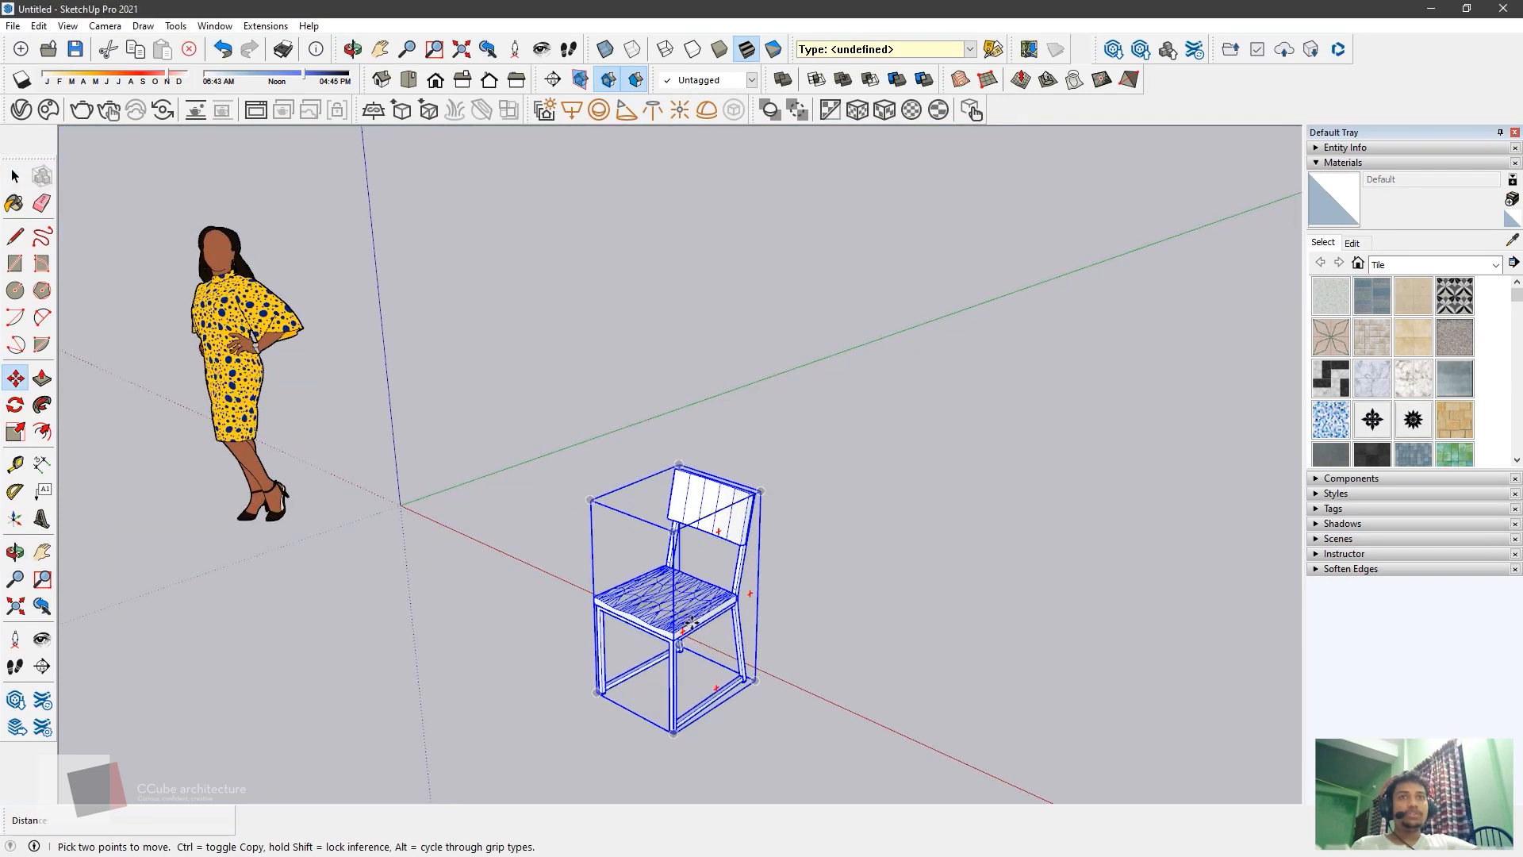
{"action": "left_click", "coordinate": [15, 177]}
{"action": "left_click", "coordinate": [468, 508]}
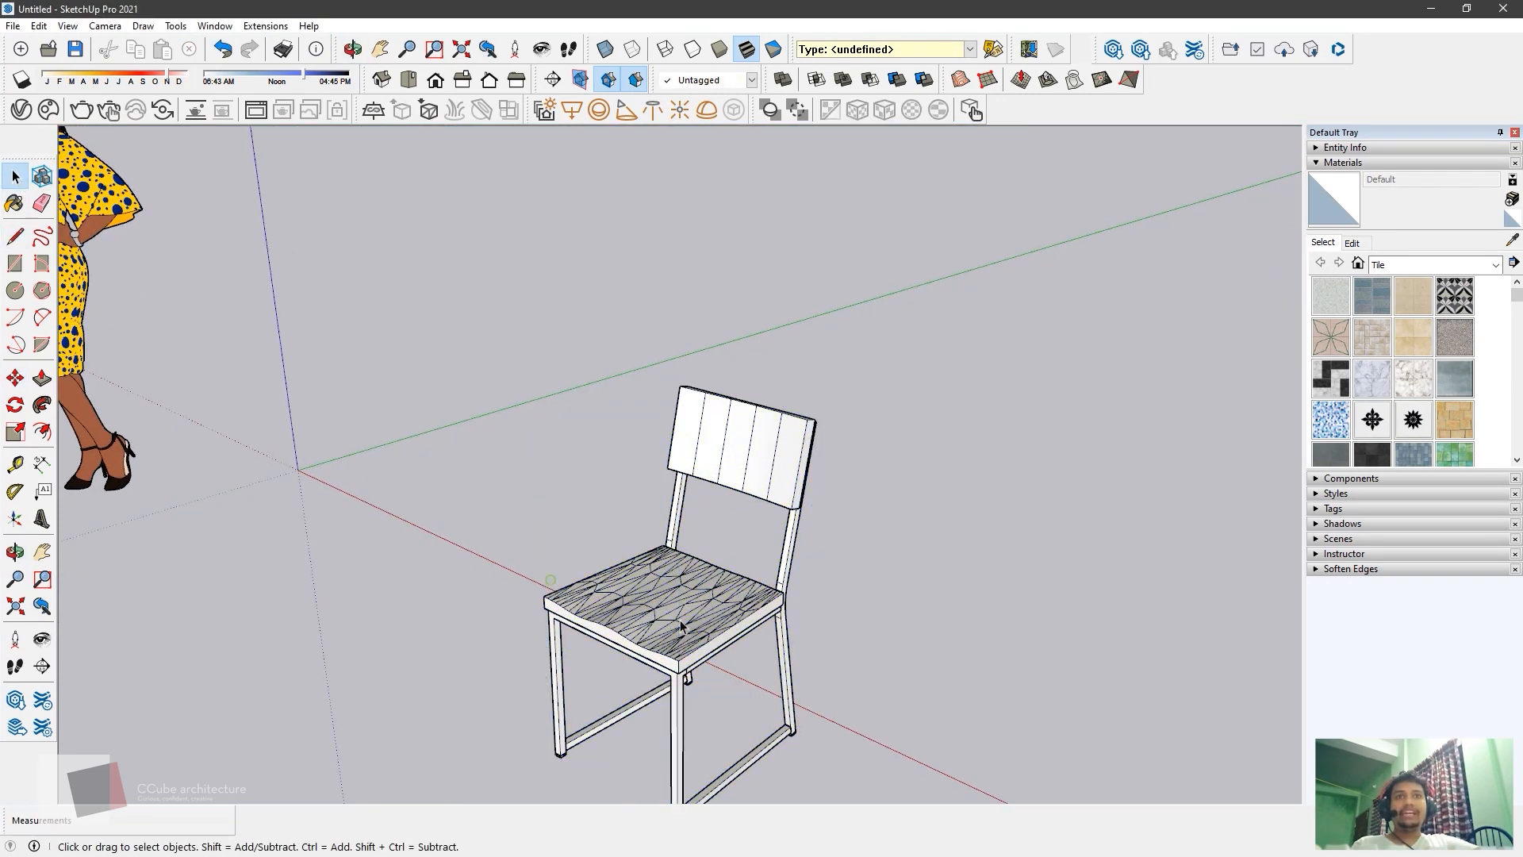
- Examine the placed chair's seat, back and legs up close, and check how the chair selects as an object
{"action": "middle_click_drag", "start_coordinate": [679, 620], "coordinate": [644, 558]}
{"action": "scroll", "coordinate": [795, 585], "scroll_direction": "up", "scroll_amount": 3}
{"action": "scroll", "coordinate": [635, 738], "scroll_direction": "down", "scroll_amount": 4}
{"action": "scroll", "coordinate": [670, 767], "scroll_direction": "up", "scroll_amount": 2}
{"action": "scroll", "coordinate": [649, 612], "scroll_direction": "up", "scroll_amount": 2}
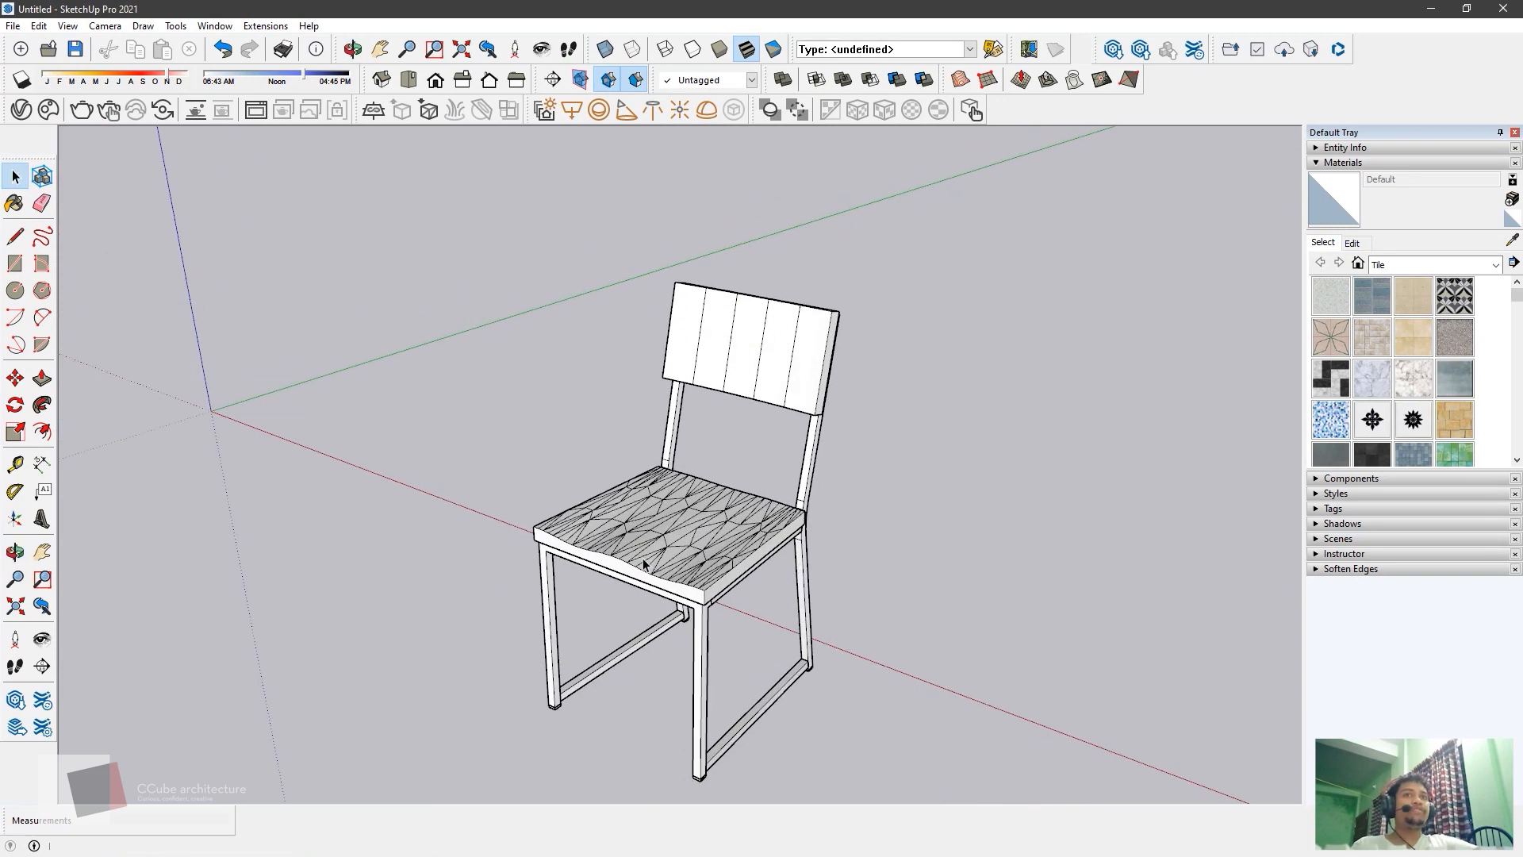
{"action": "scroll", "coordinate": [892, 530], "scroll_direction": "down", "scroll_amount": 3}
{"action": "mouse_move", "coordinate": [893, 530]}
{"action": "middle_mouse_down"}
{"action": "mouse_move", "coordinate": [955, 537]}
{"action": "mouse_move", "coordinate": [873, 547]}
{"action": "middle_mouse_up"}
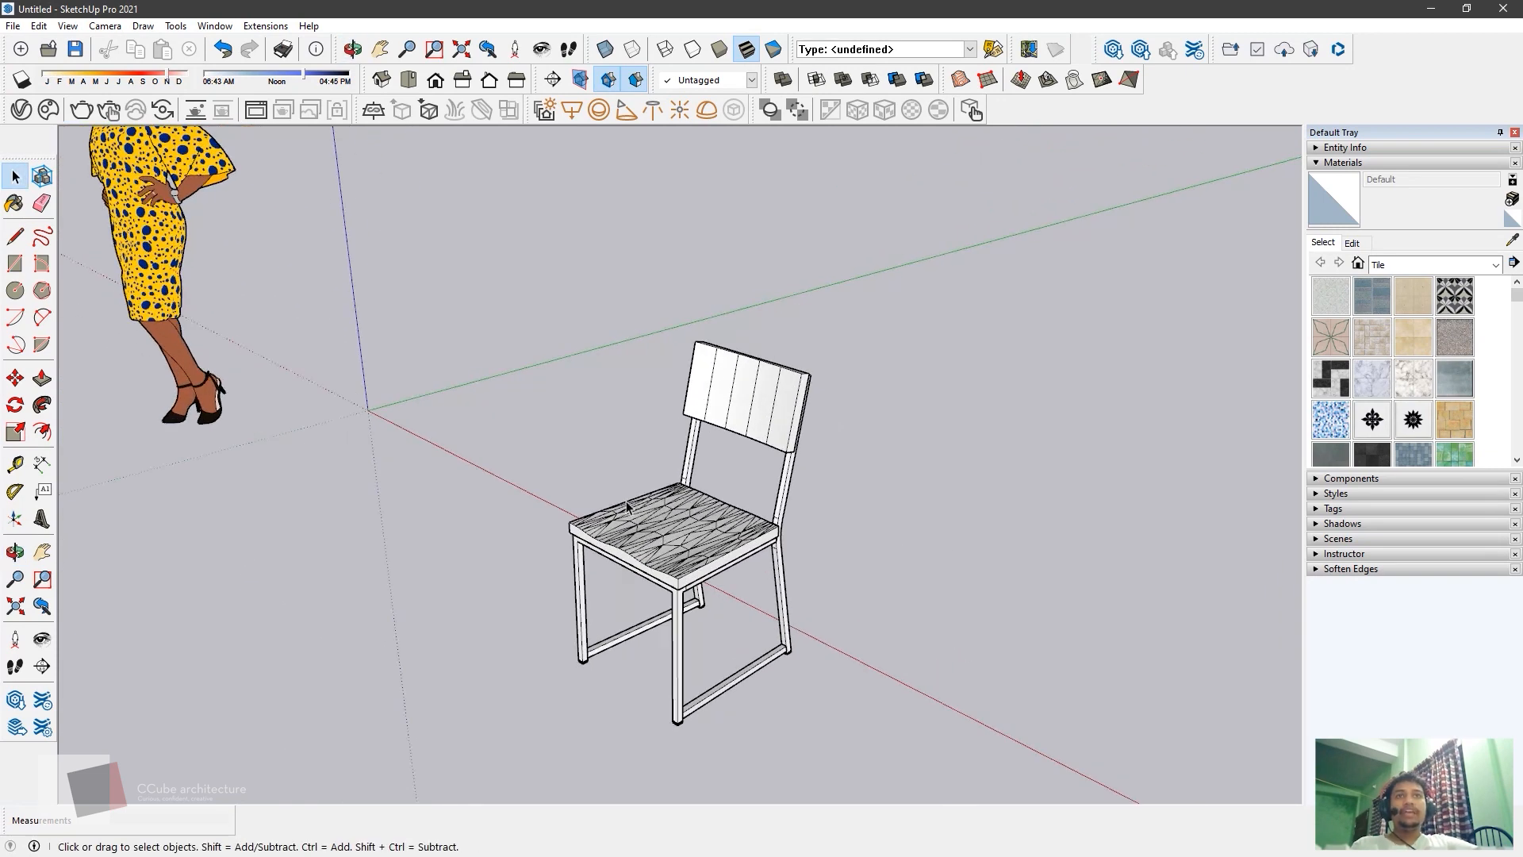
{"action": "left_click", "coordinate": [650, 546]}
{"action": "left_click", "coordinate": [906, 500]}
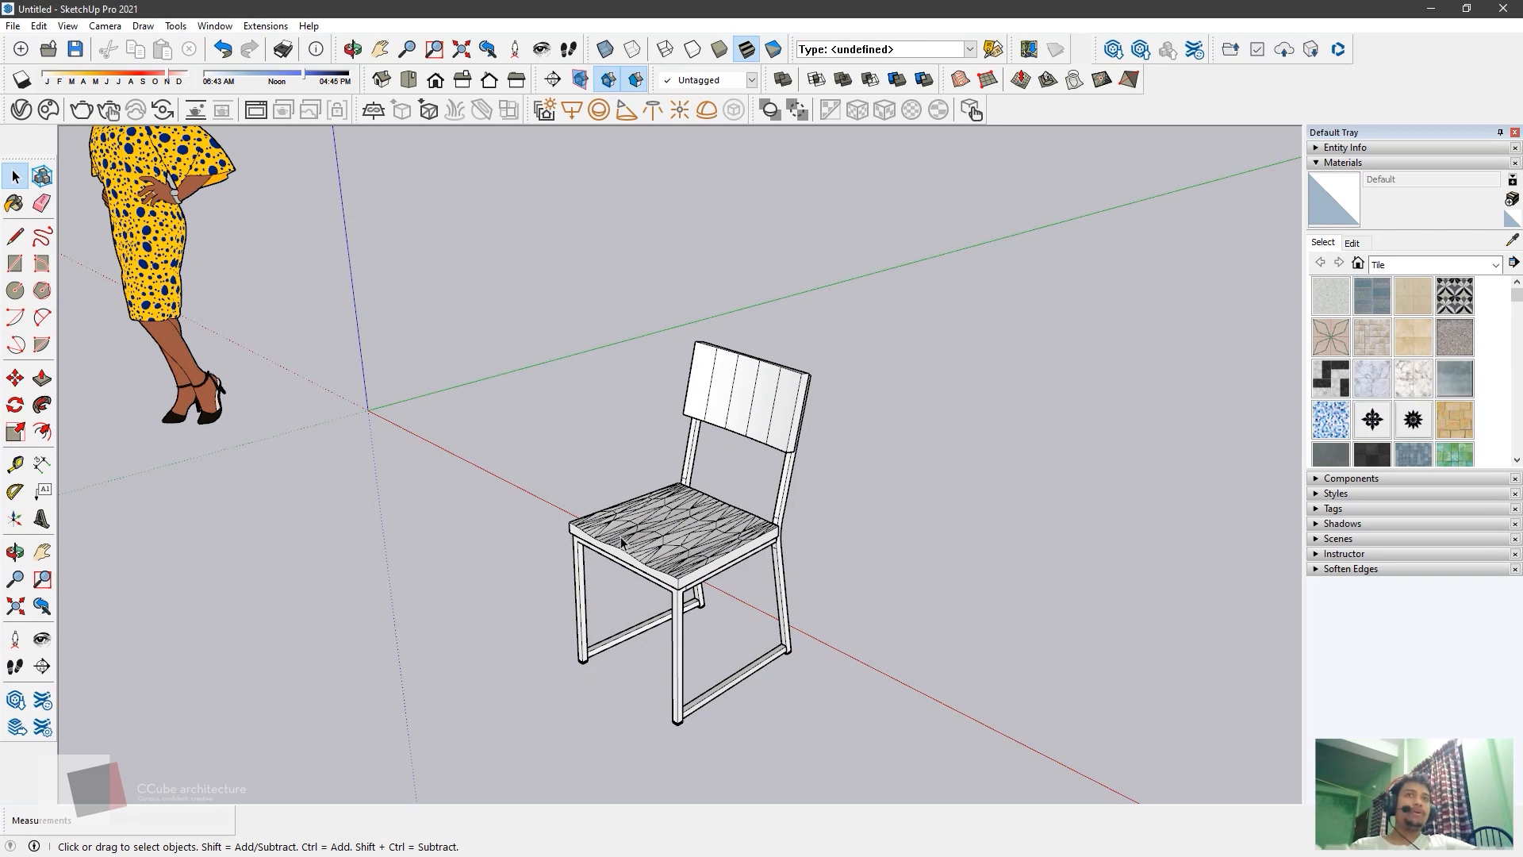
{"action": "left_click", "coordinate": [723, 530]}
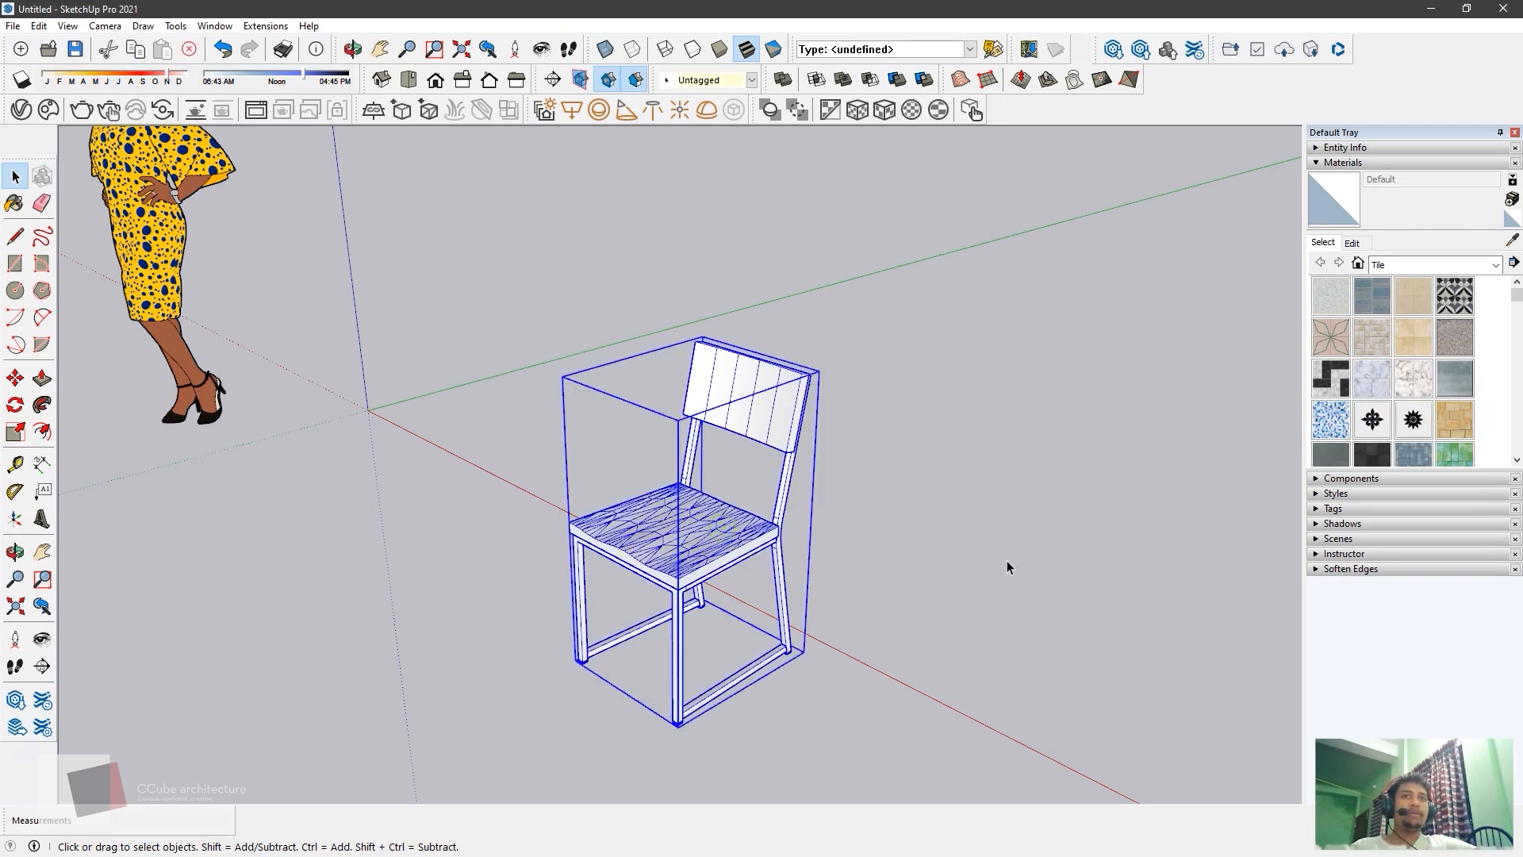
{"action": "left_click", "coordinate": [1007, 560]}
- Open the chair component and its nested group for editing, and select the seat
{"action": "double_click", "coordinate": [676, 546]}
{"action": "left_click", "coordinate": [676, 546]}
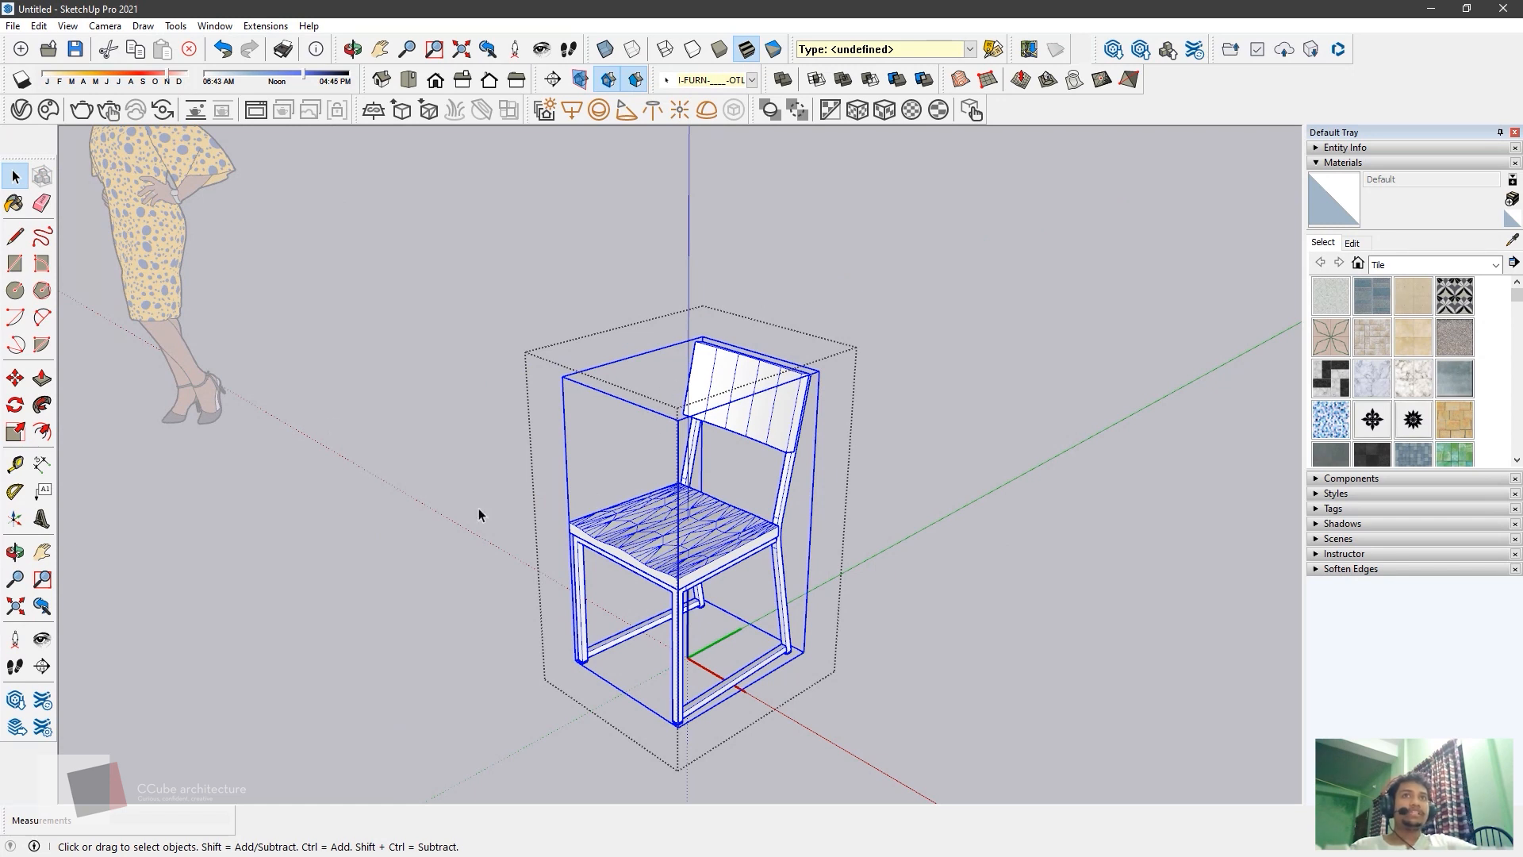
{"action": "double_click", "coordinate": [668, 560]}
{"action": "scroll", "coordinate": [587, 585], "scroll_direction": "up", "scroll_amount": 4}
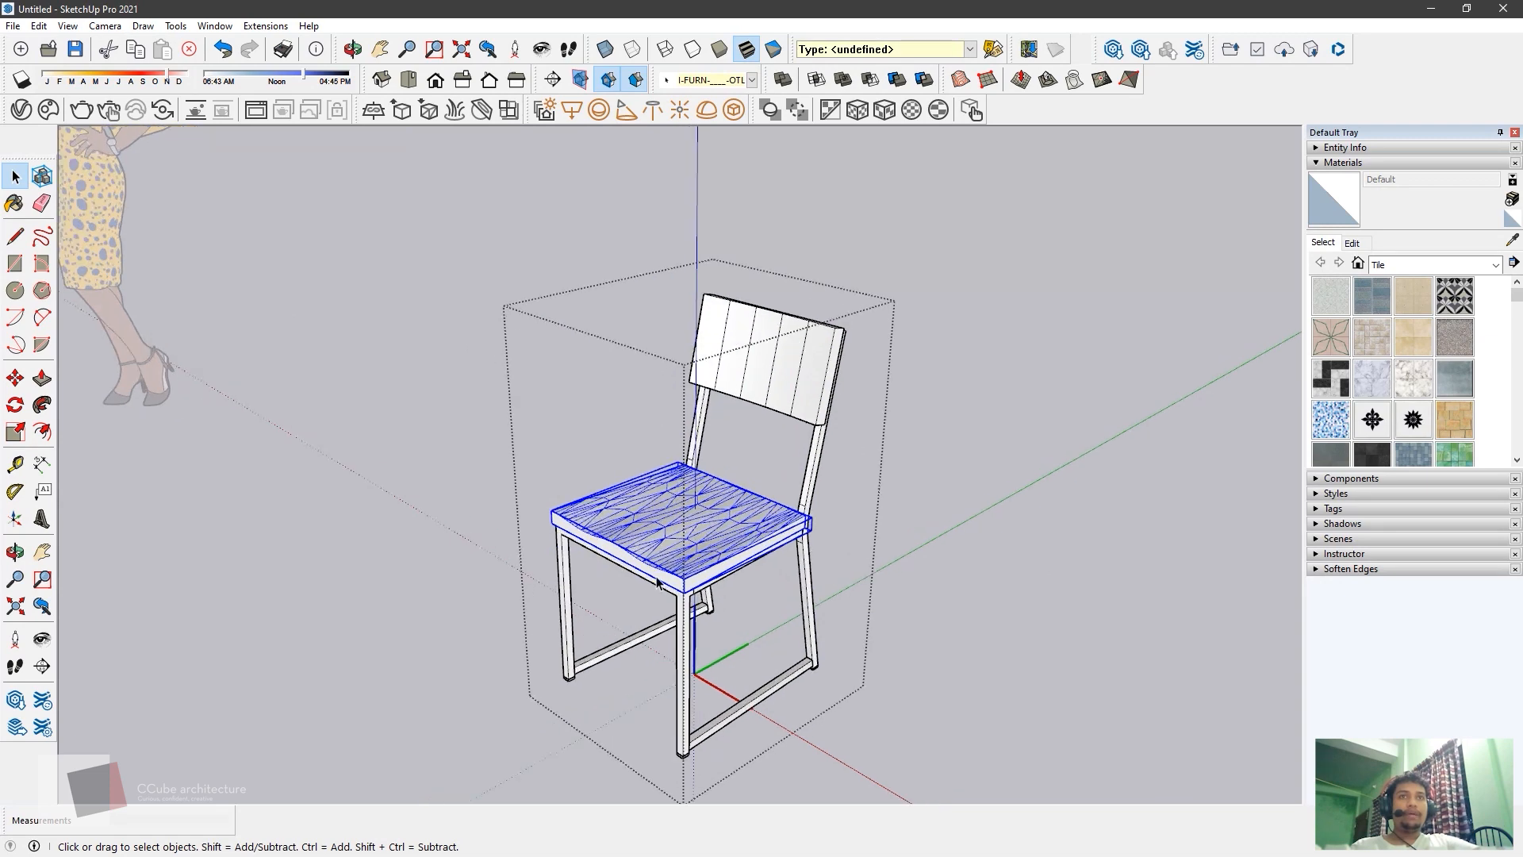
- Paint the selected chair seat with Wood Cherry Original from the Wood materials collection
{"action": "middle_click_drag", "start_coordinate": [687, 566], "coordinate": [590, 493]}
{"action": "scroll", "coordinate": [691, 522], "scroll_direction": "down", "scroll_amount": 2}
{"action": "scroll", "coordinate": [590, 499], "scroll_direction": "up", "scroll_amount": 5}
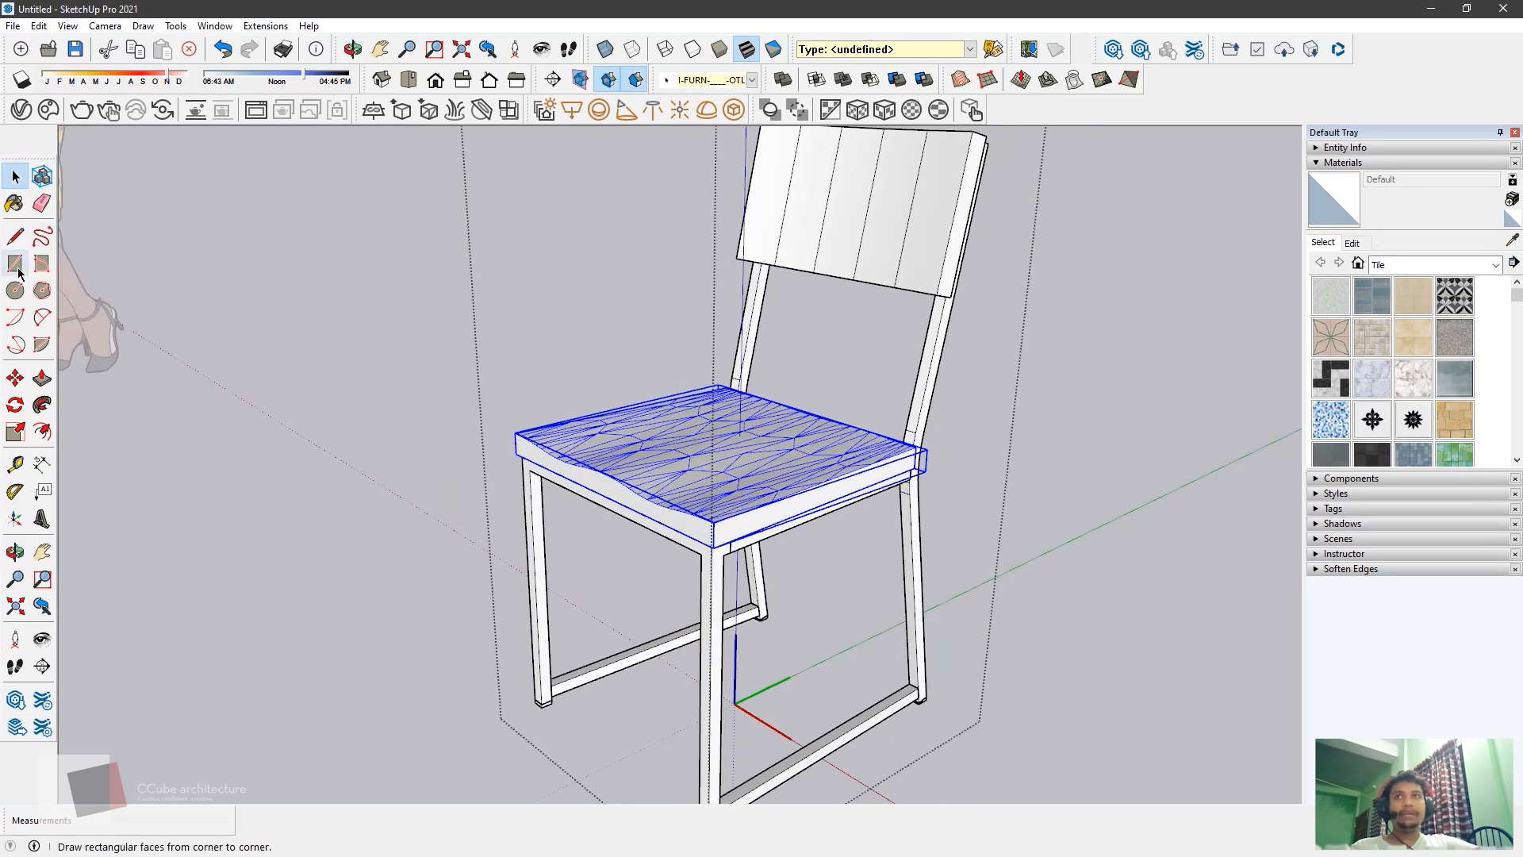
{"action": "left_click", "coordinate": [14, 203]}
{"action": "left_click", "coordinate": [1495, 265]}
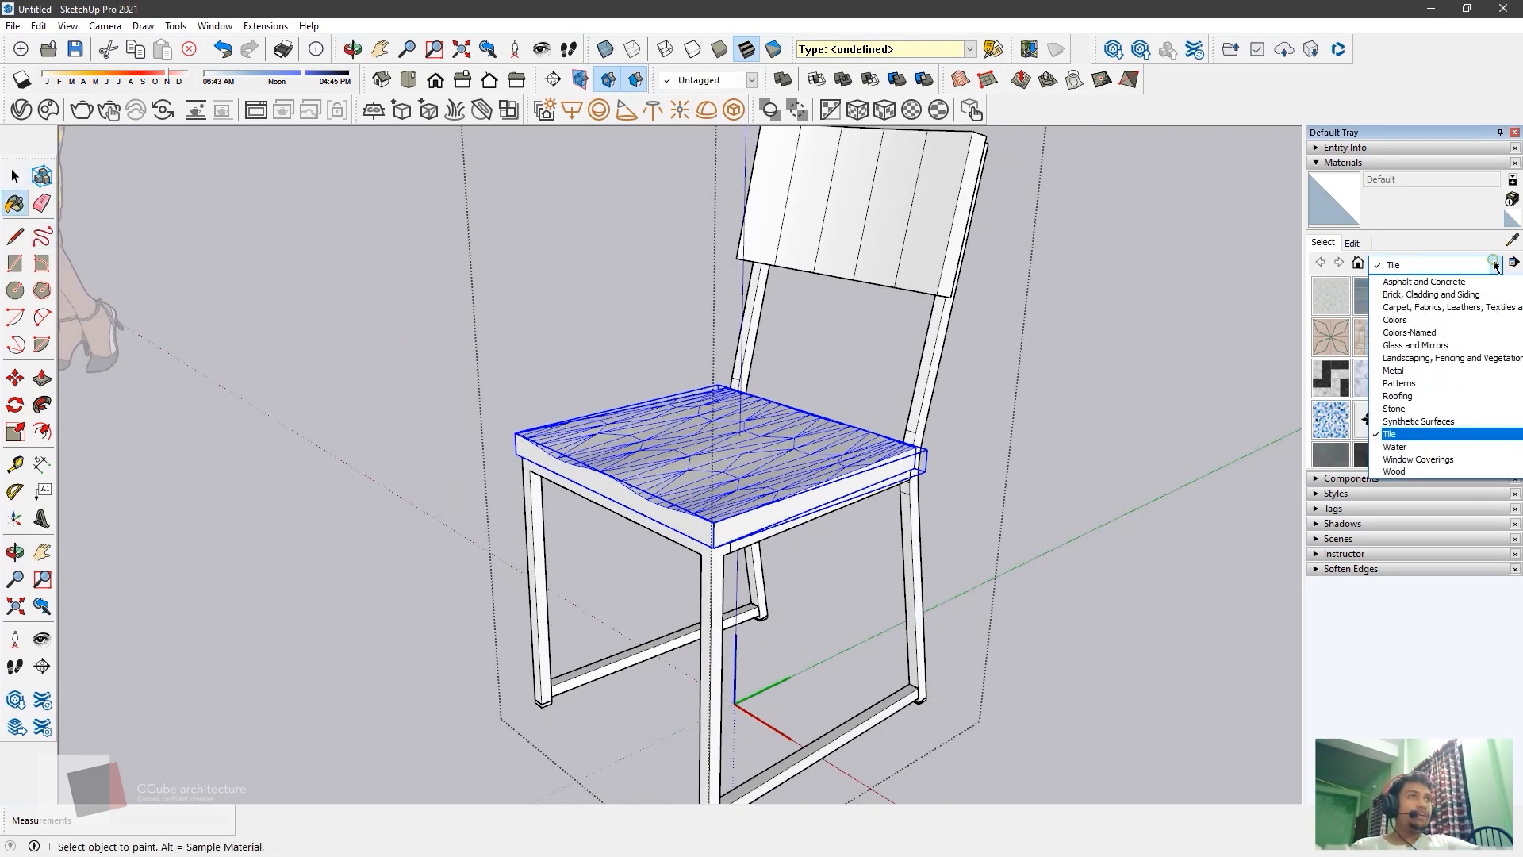
{"action": "left_click", "coordinate": [1445, 473]}
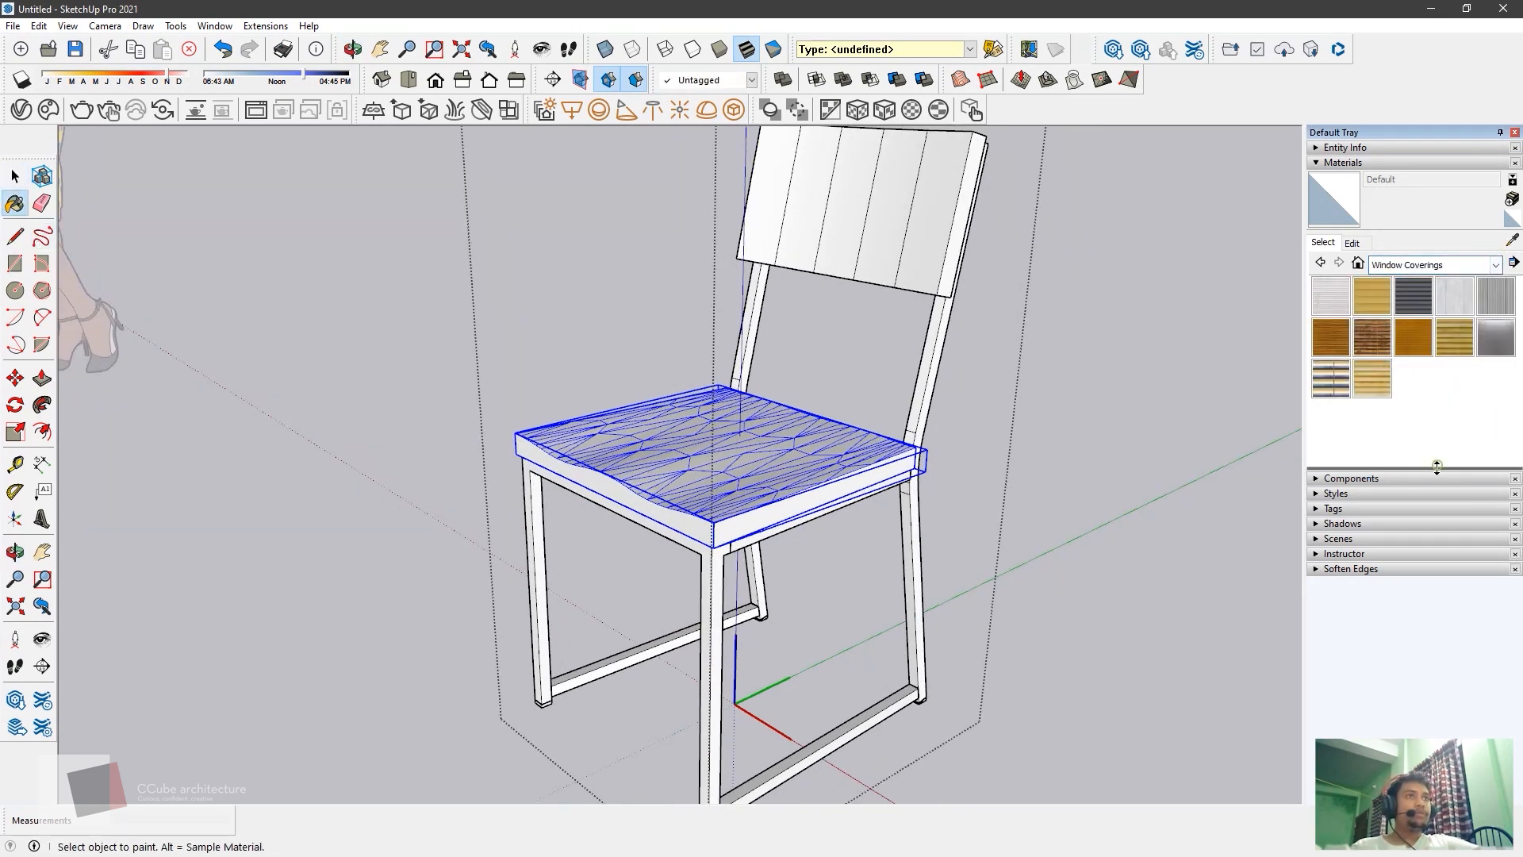
{"action": "left_click", "coordinate": [1495, 265]}
{"action": "left_click", "coordinate": [1412, 469]}
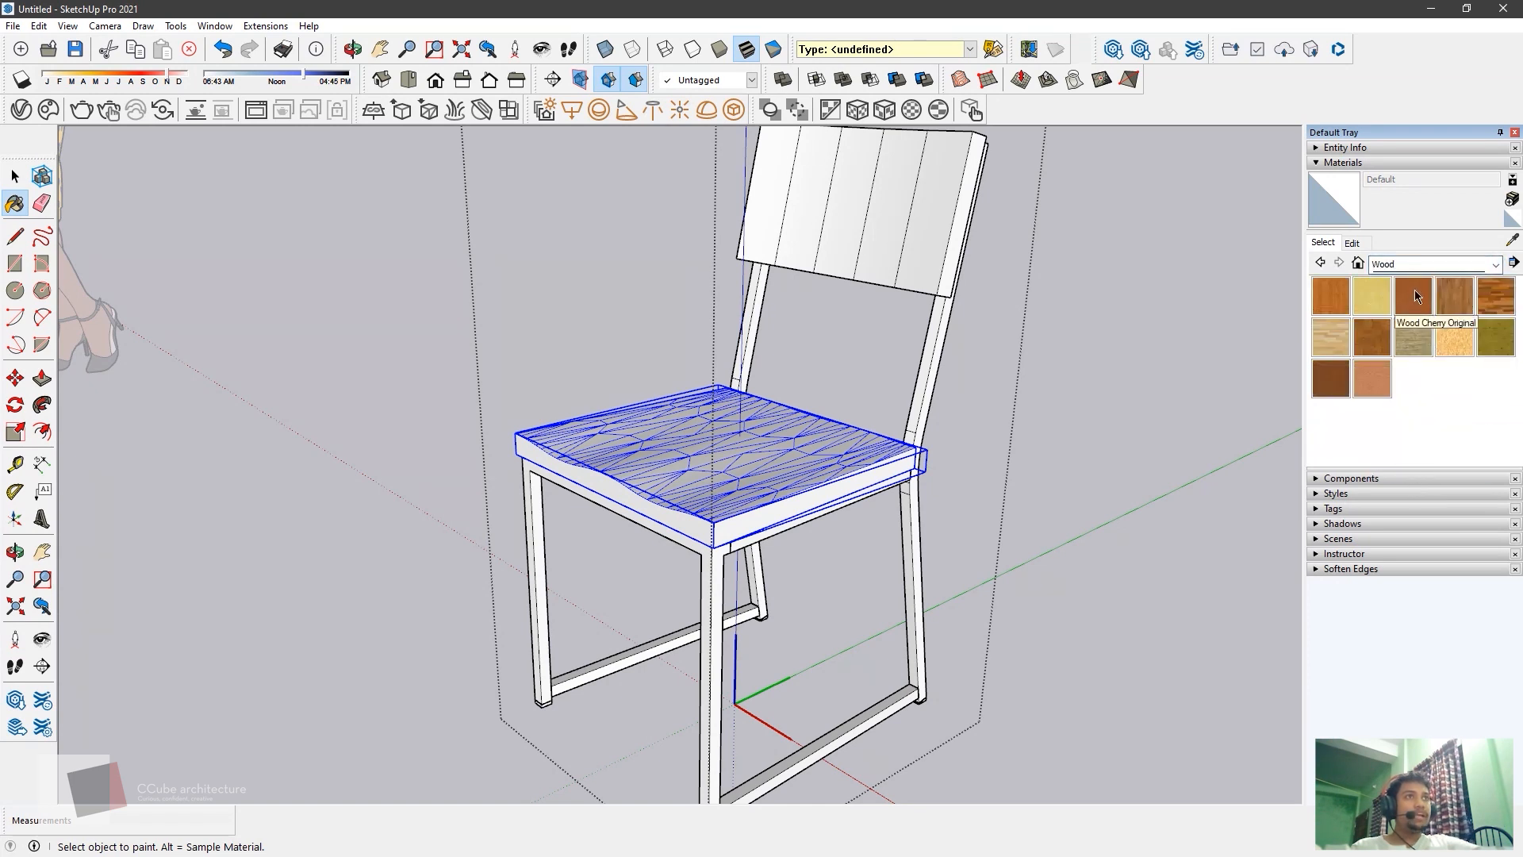
{"action": "left_click", "coordinate": [1414, 294]}
{"action": "left_click", "coordinate": [680, 453]}
{"action": "middle_click_drag", "start_coordinate": [769, 460], "coordinate": [733, 530]}
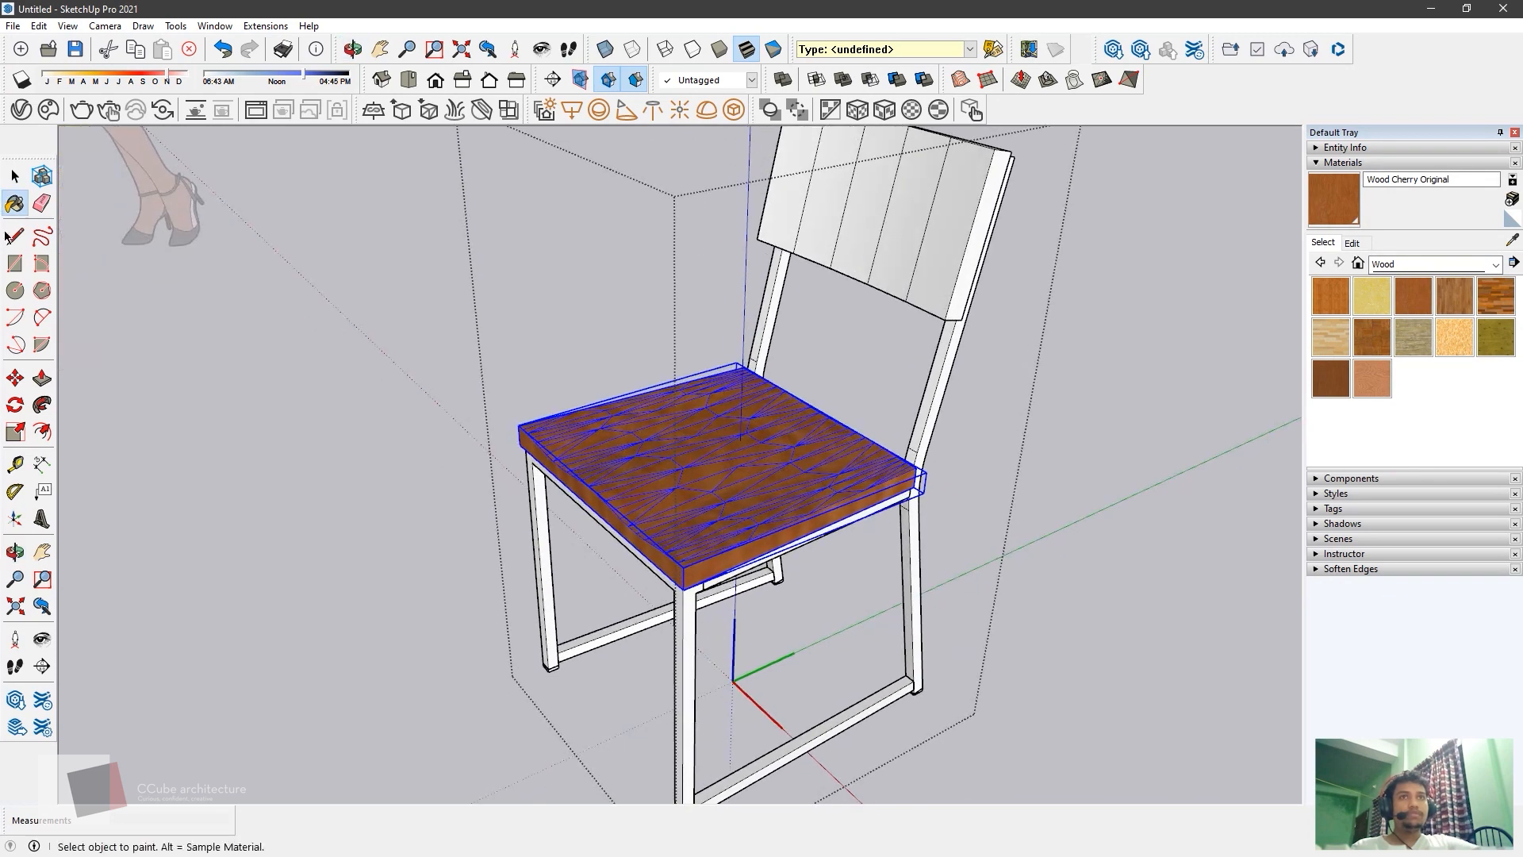
- Leave the editing of the chair's nested group and component, and clear the selection
{"action": "left_click", "coordinate": [14, 178]}
{"action": "left_click", "coordinate": [449, 654]}
{"action": "middle_click_drag", "start_coordinate": [570, 660], "coordinate": [585, 587]}
{"action": "left_click", "coordinate": [698, 631]}
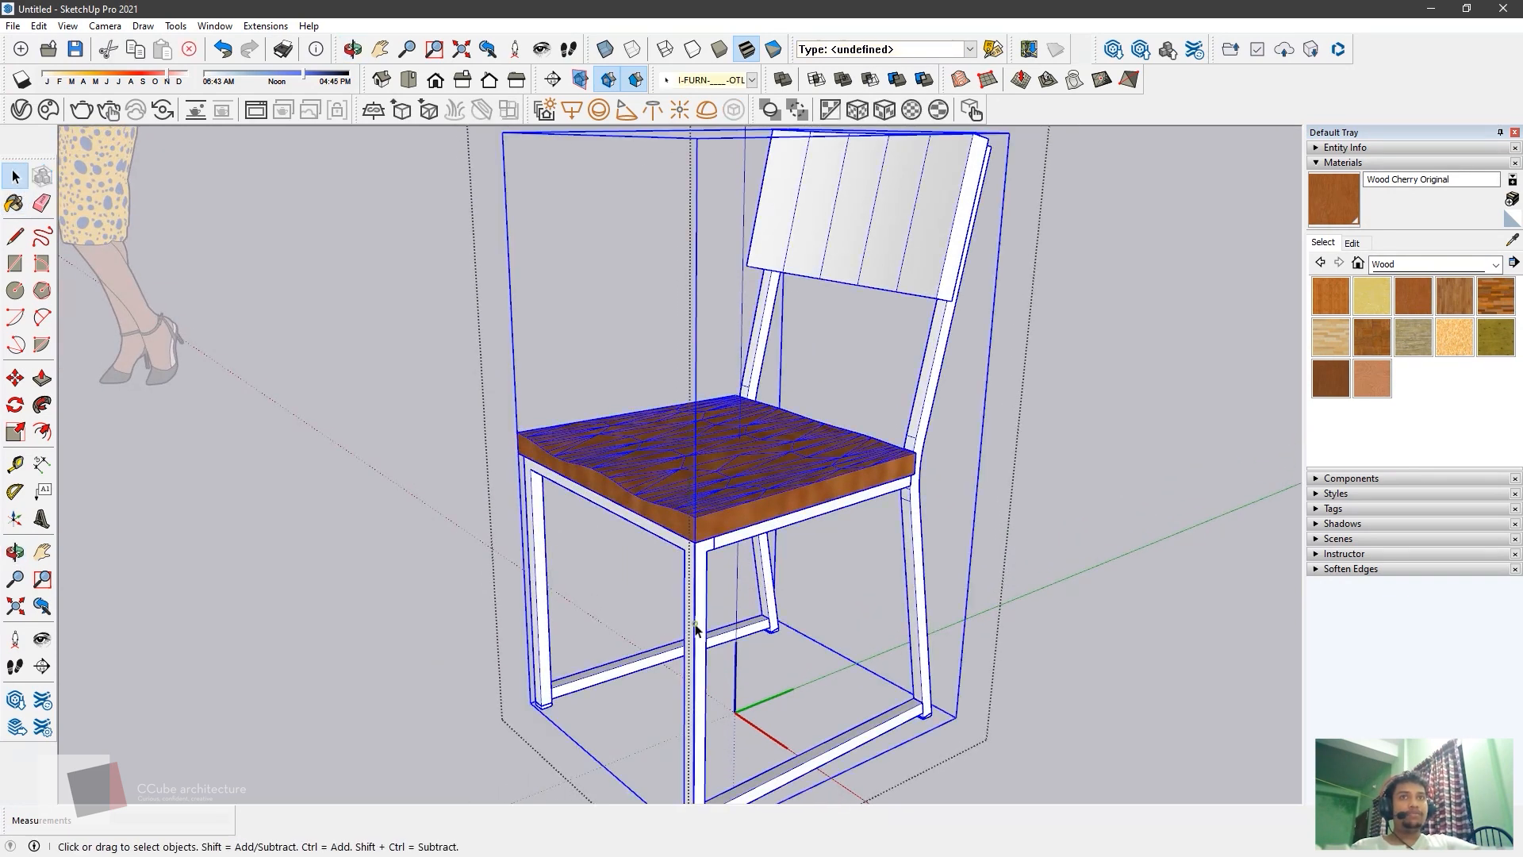
{"action": "left_click", "coordinate": [1266, 419]}
- Switch the materials to the Colors collection and paint the chair's backrest and frame with Color A03
{"action": "left_click", "coordinate": [1436, 264]}
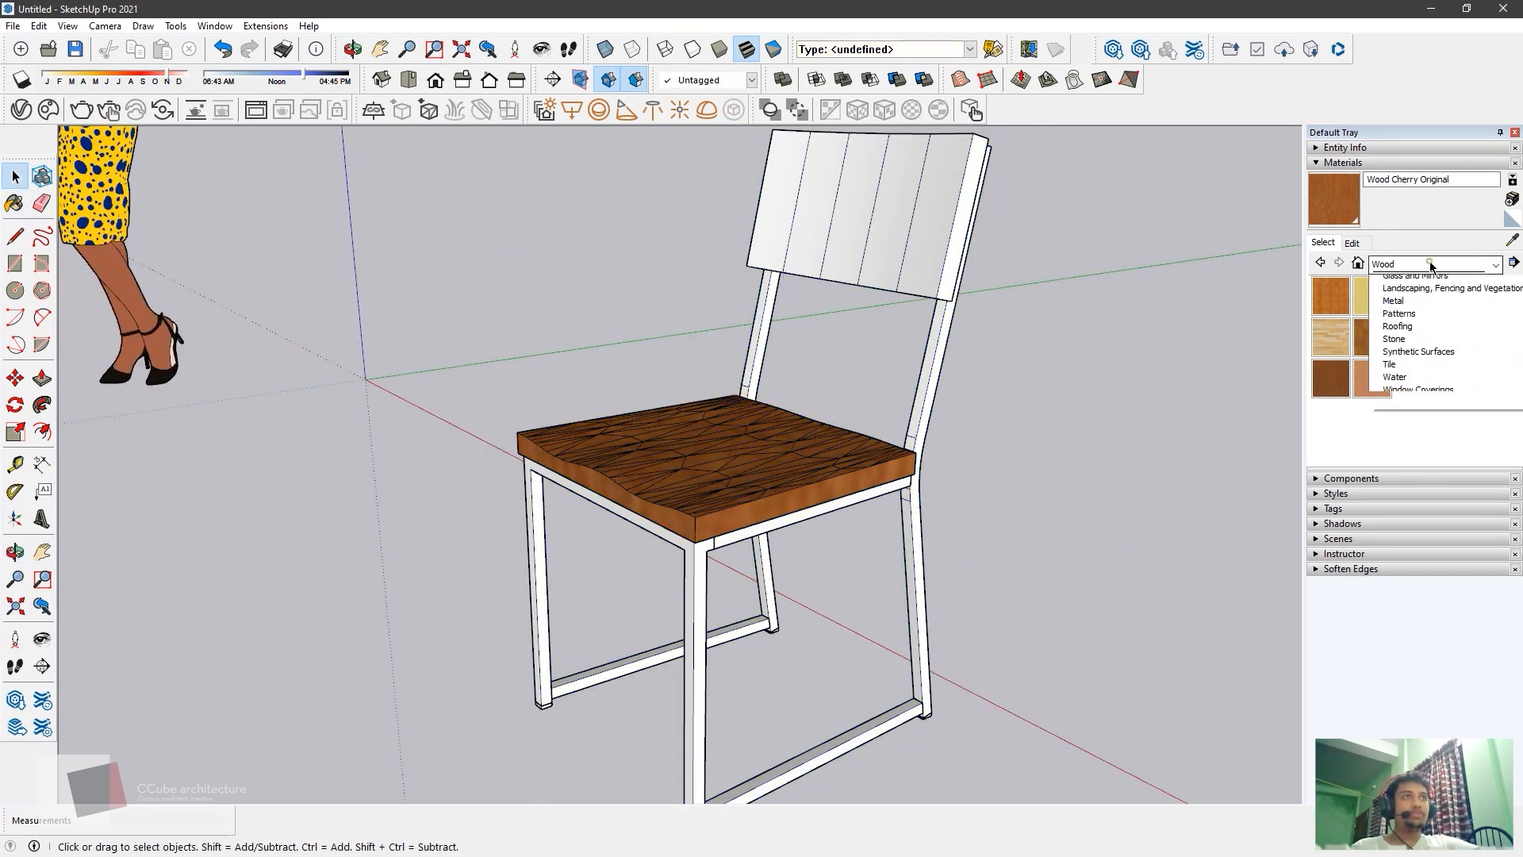
{"action": "left_click", "coordinate": [1415, 324]}
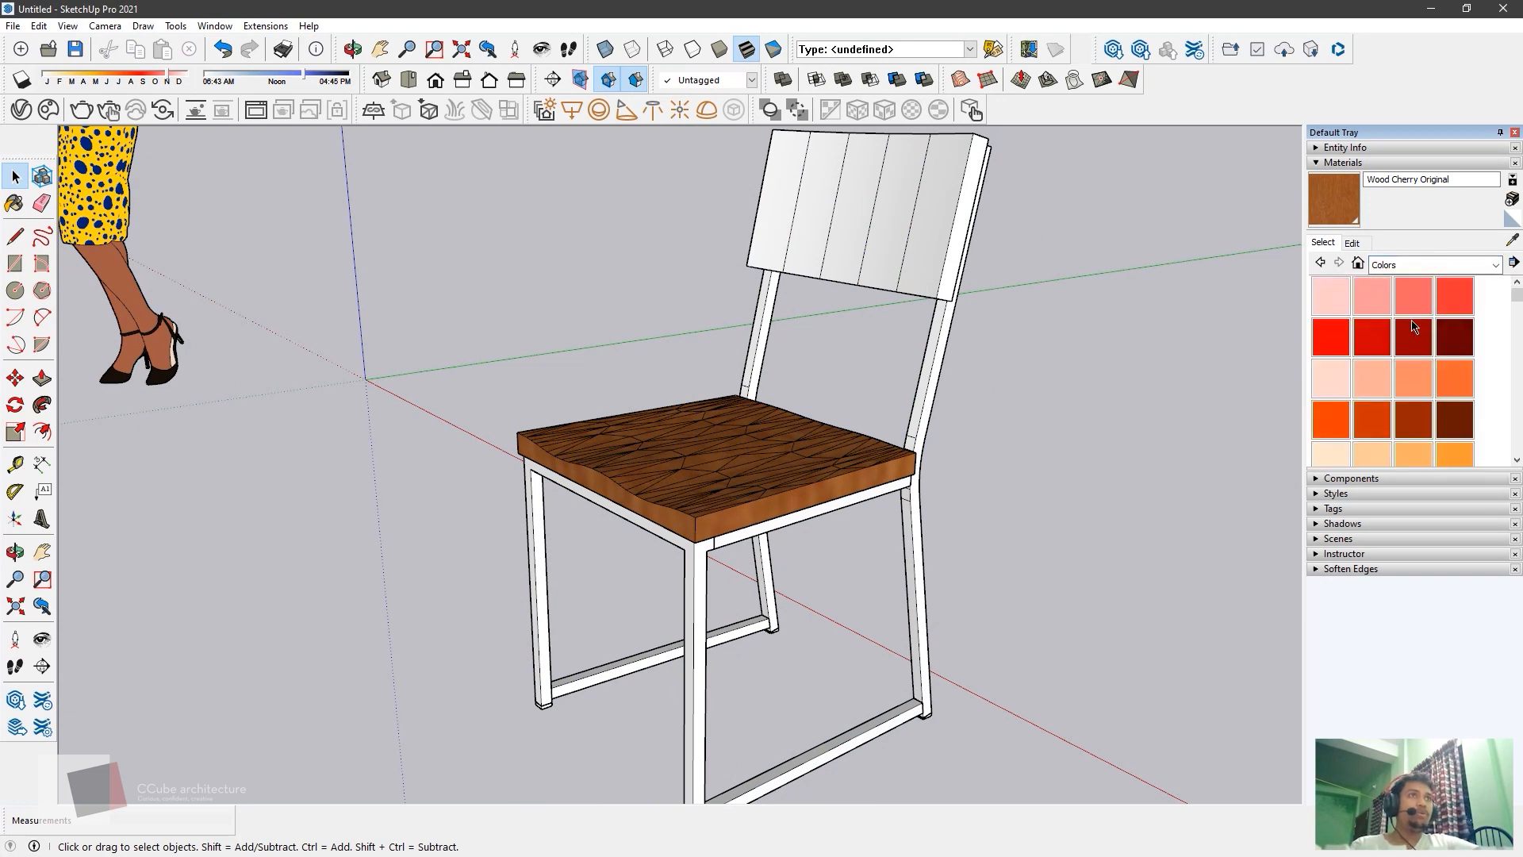
{"action": "left_click", "coordinate": [1413, 295]}
{"action": "left_click", "coordinate": [901, 204]}
{"action": "middle_click_drag", "start_coordinate": [1023, 297], "coordinate": [1166, 333]}
- Try Color J01 and Color M00 on the chair's backrest and frame
{"action": "scroll", "coordinate": [1325, 406], "scroll_direction": "down", "scroll_amount": 10}
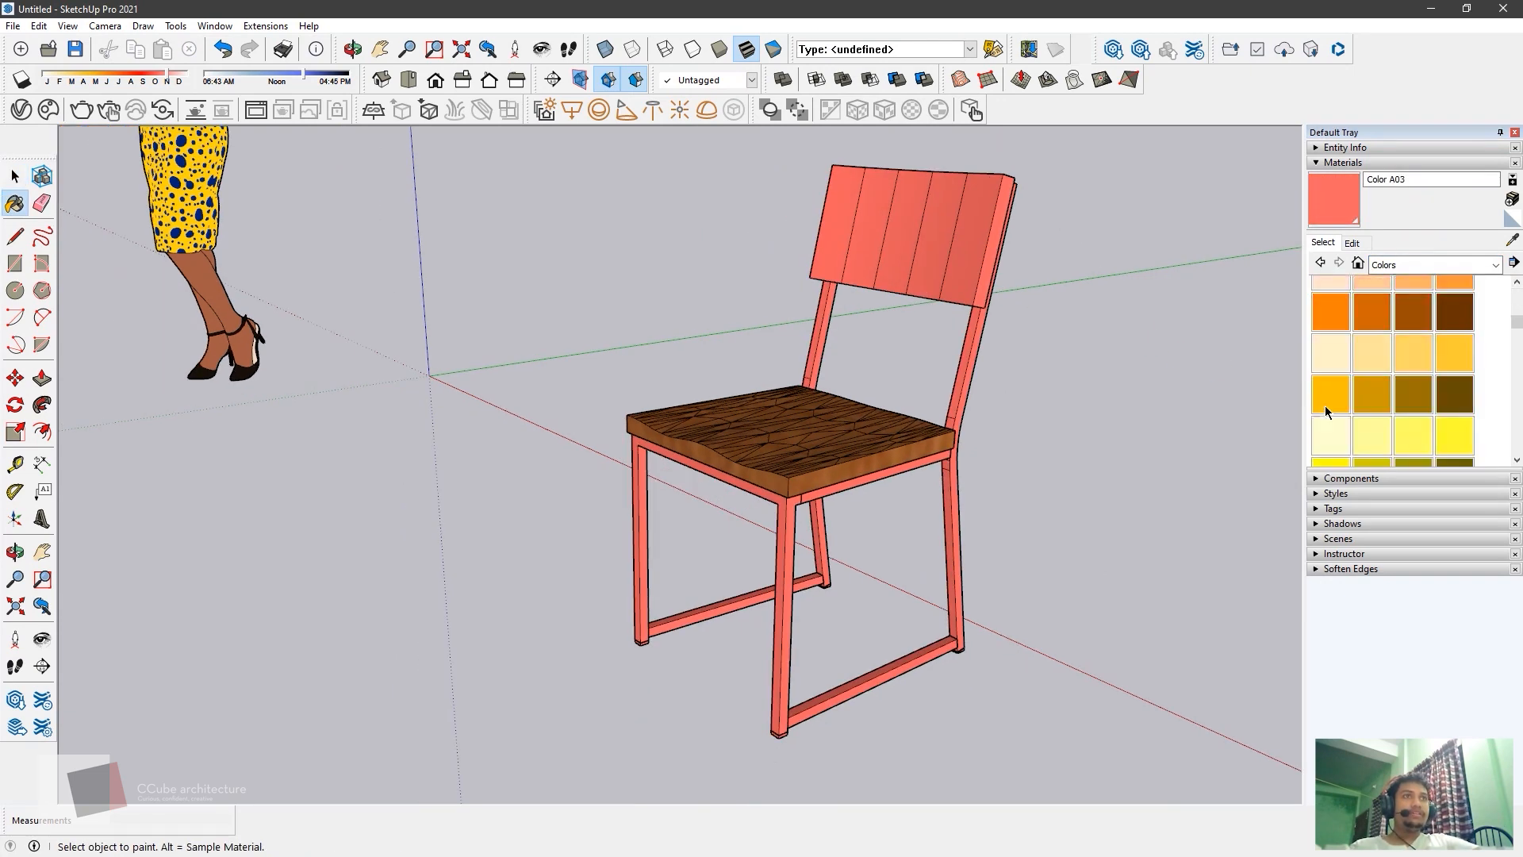
{"action": "left_click", "coordinate": [1330, 372]}
{"action": "left_click", "coordinate": [992, 261]}
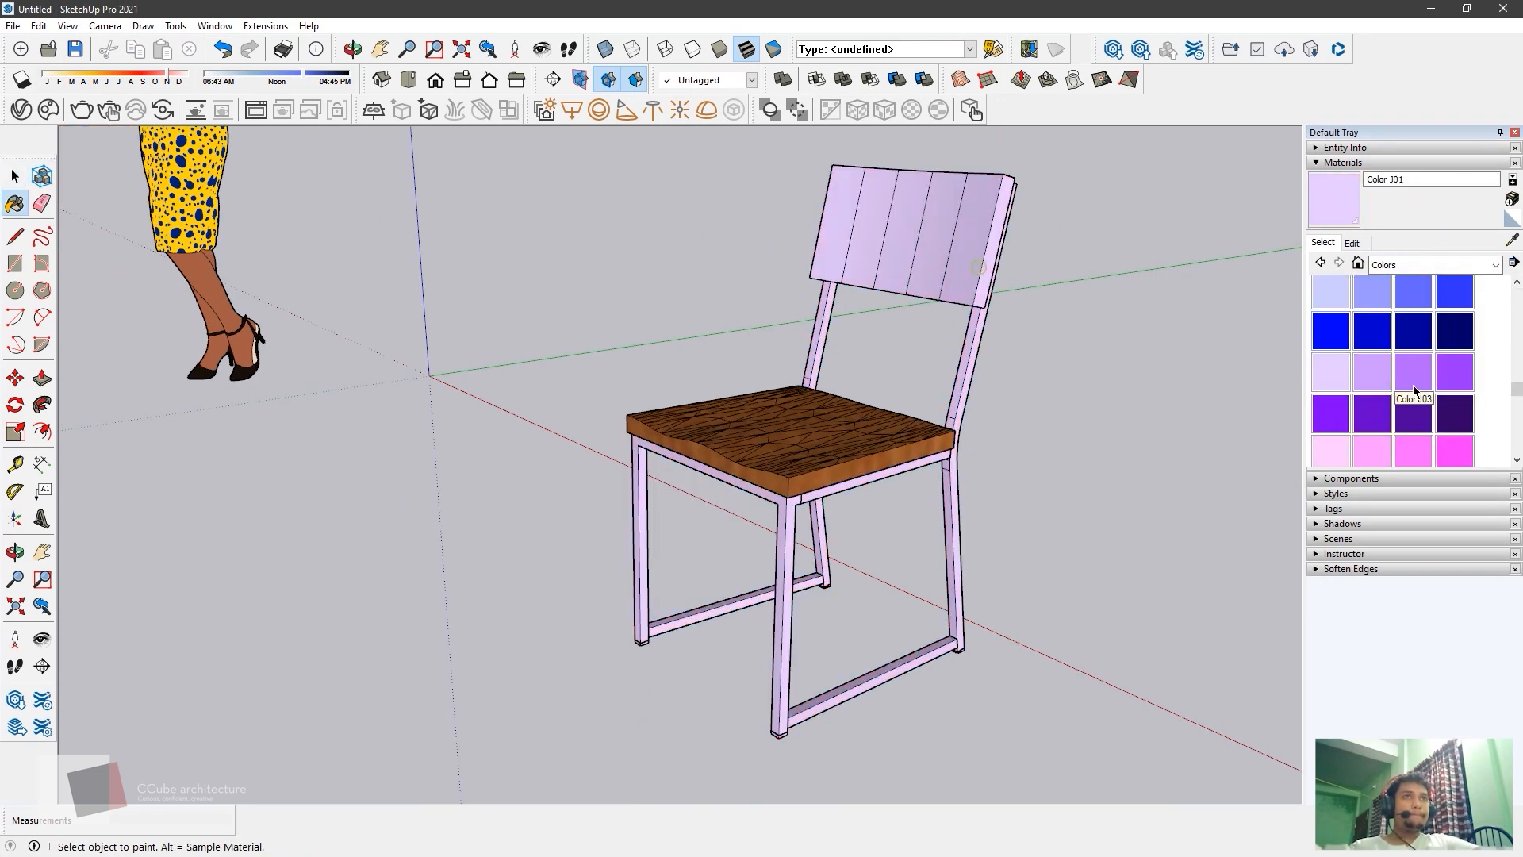
{"action": "scroll", "coordinate": [1415, 386], "scroll_direction": "down", "scroll_amount": 5}
{"action": "scroll", "coordinate": [1380, 403], "scroll_direction": "up", "scroll_amount": 1}
{"action": "left_click", "coordinate": [1331, 332]}
{"action": "left_click", "coordinate": [972, 260]}
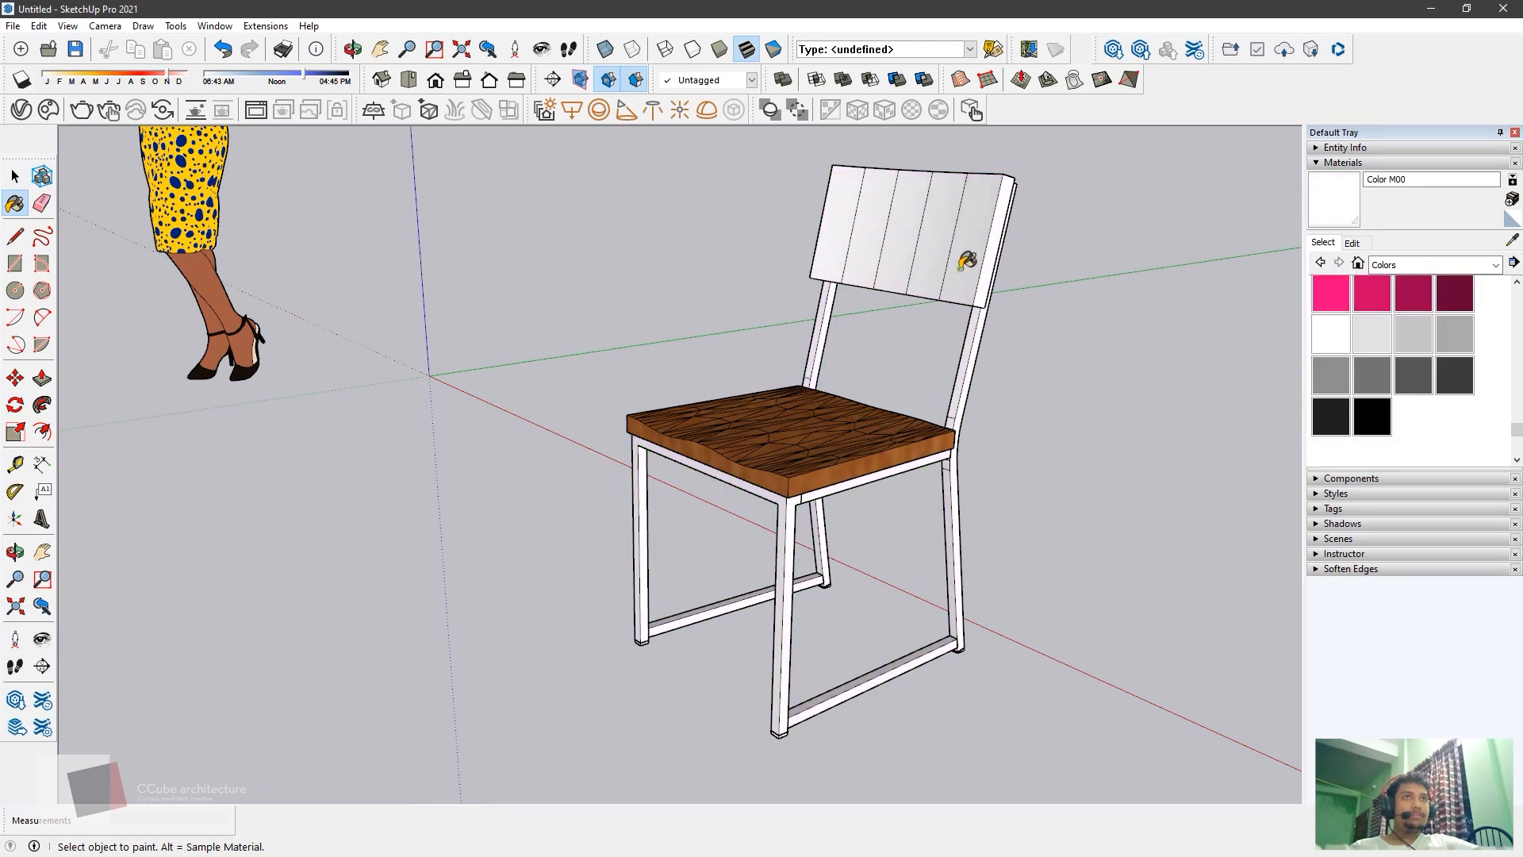
- Paint the chair's backrest and frame with the light grey Color M01 and return to the Select tool
{"action": "mouse_move", "coordinate": [971, 260]}
{"action": "middle_mouse_down"}
{"action": "mouse_move", "coordinate": [982, 313]}
{"action": "mouse_move", "coordinate": [1020, 342]}
{"action": "middle_mouse_up"}
{"action": "left_click", "coordinate": [1373, 340]}
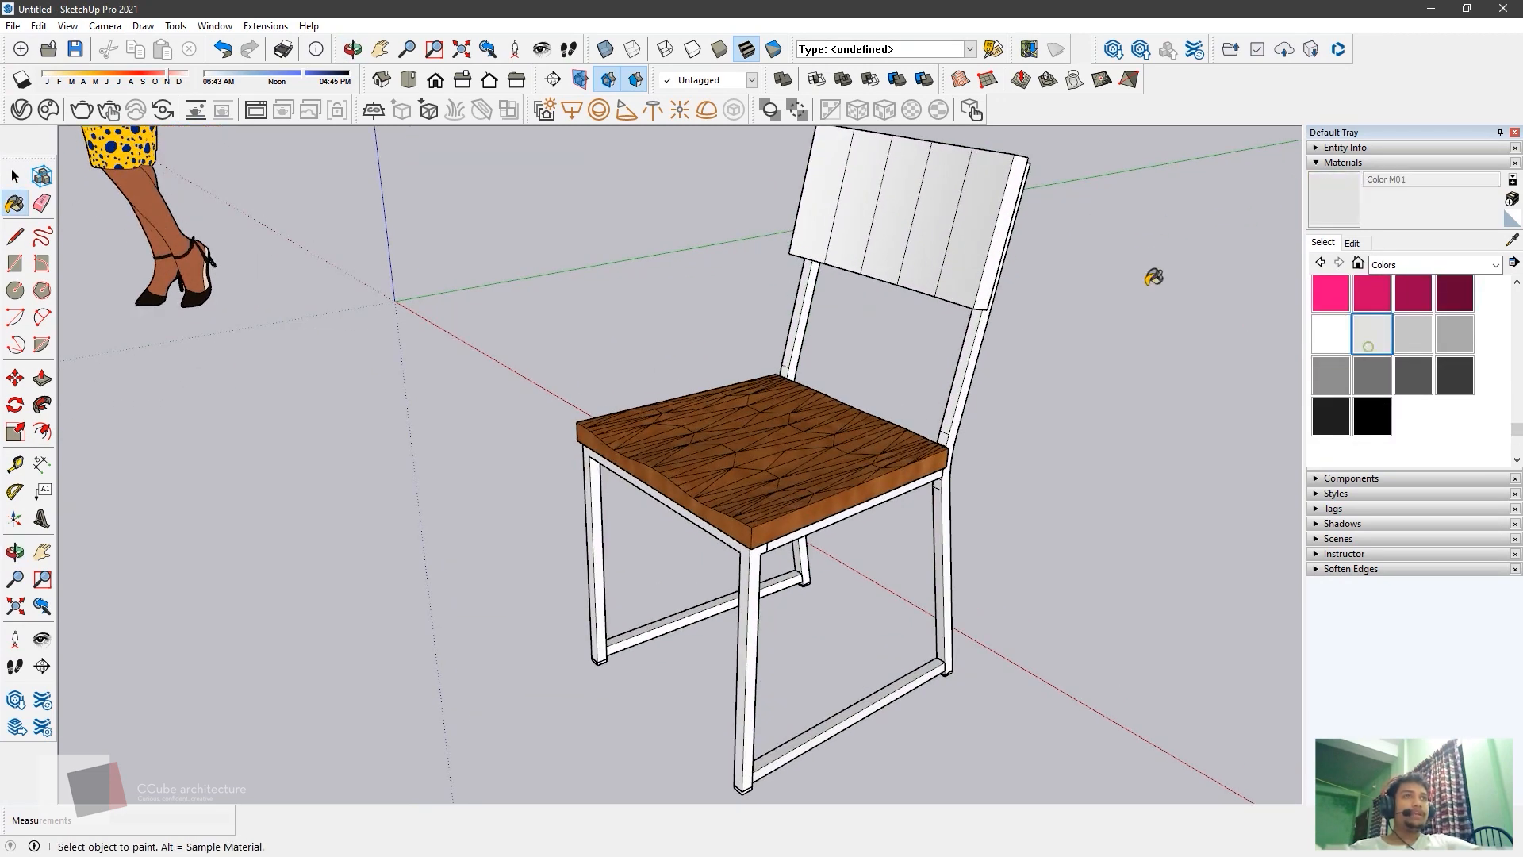
{"action": "left_click", "coordinate": [936, 224]}
{"action": "middle_click_drag", "start_coordinate": [775, 350], "coordinate": [1031, 420]}
{"action": "key", "text": "space"}
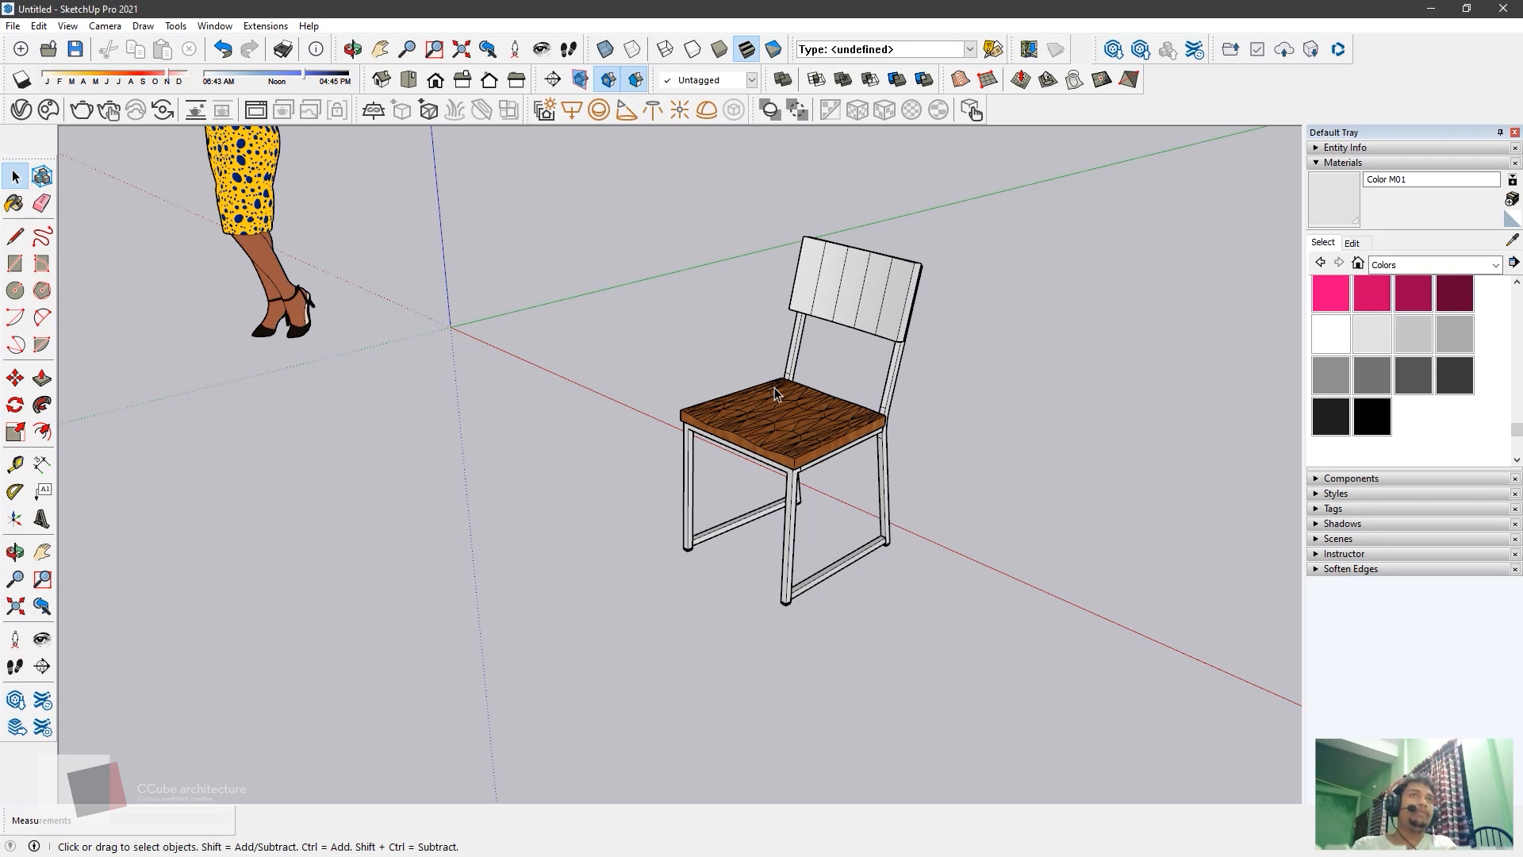
- Try uploading the current model from the 3D Warehouse window, agreeing to save it first, and cancel the save
{"action": "left_click", "coordinate": [1116, 55]}
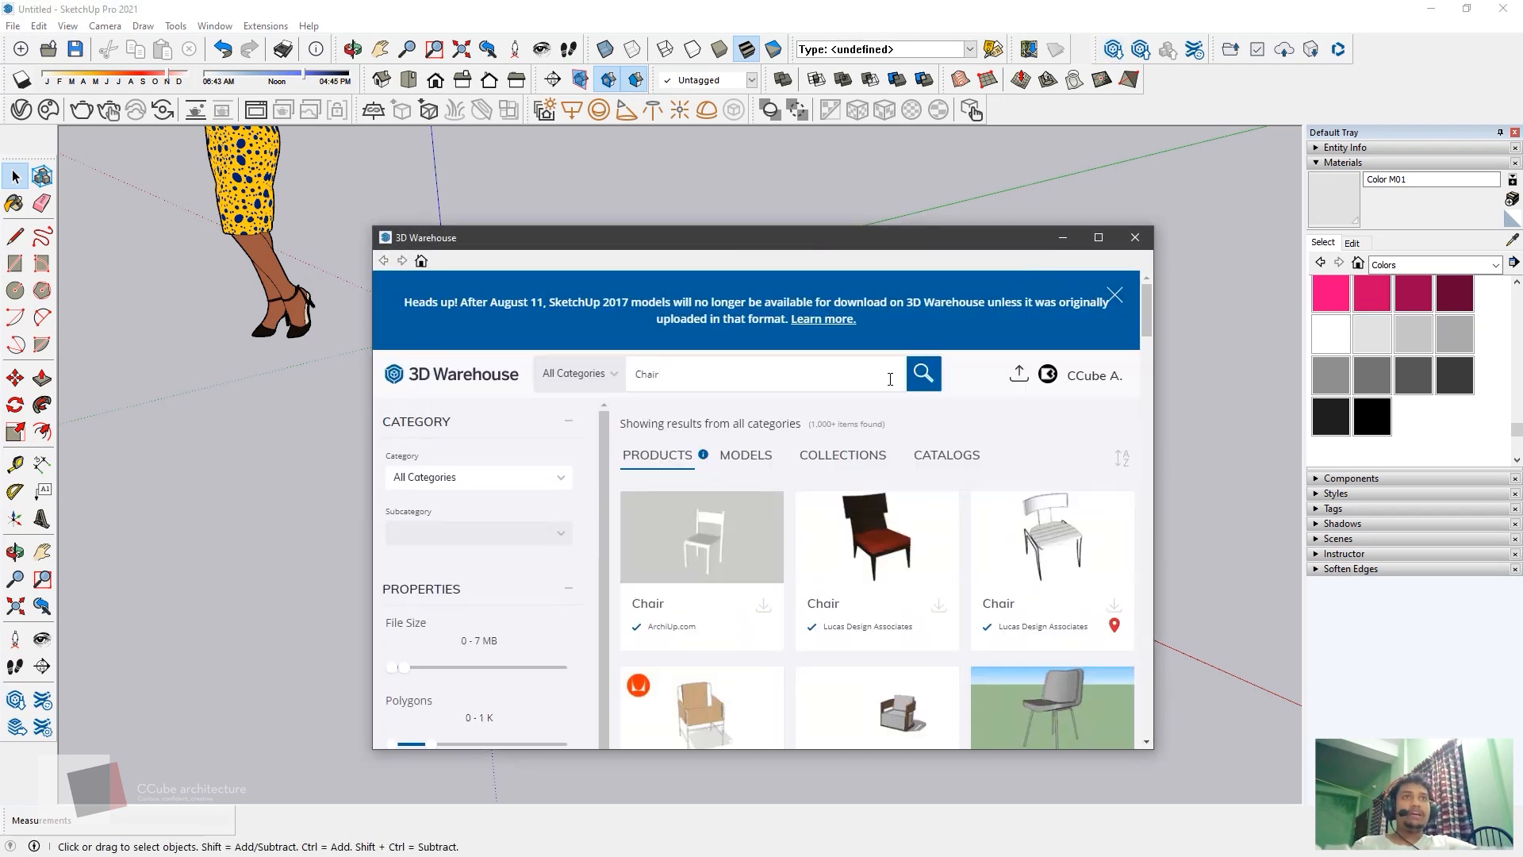
{"action": "left_click", "coordinate": [1019, 374]}
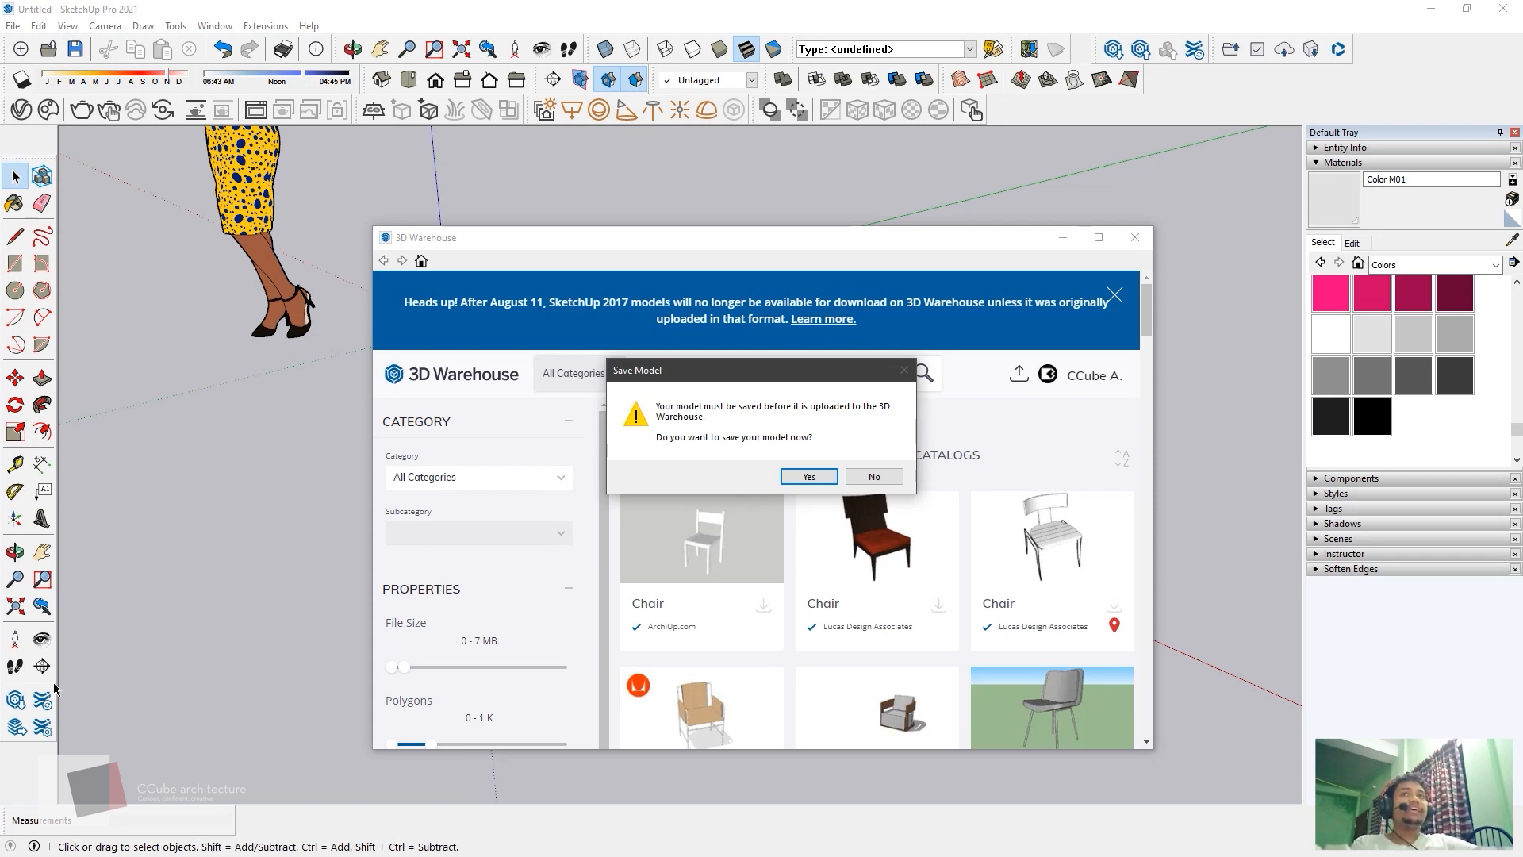
{"action": "left_click", "coordinate": [808, 477]}
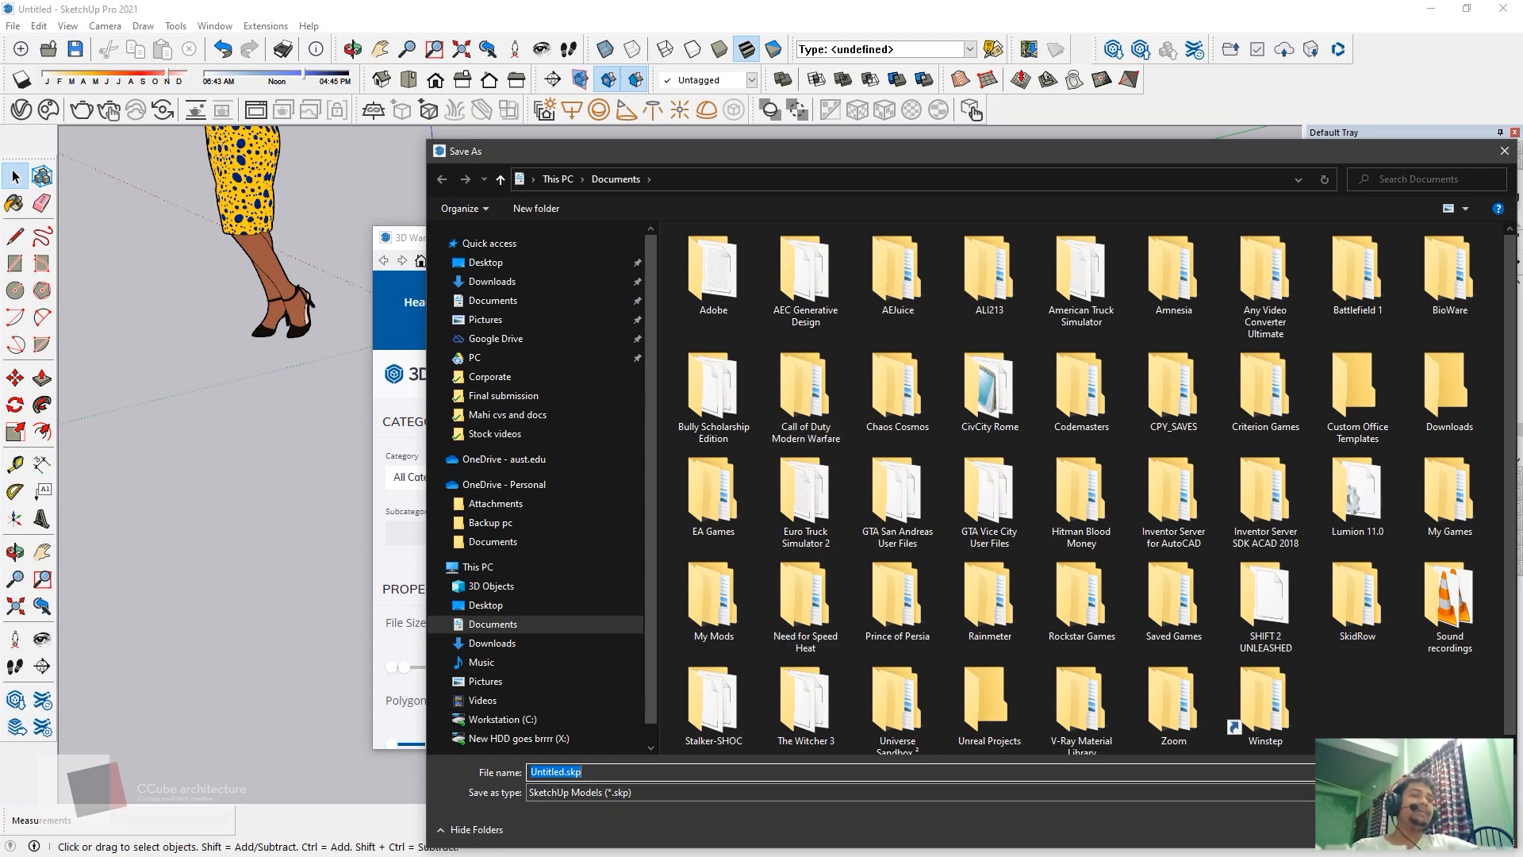
{"action": "key", "text": "Escape"}
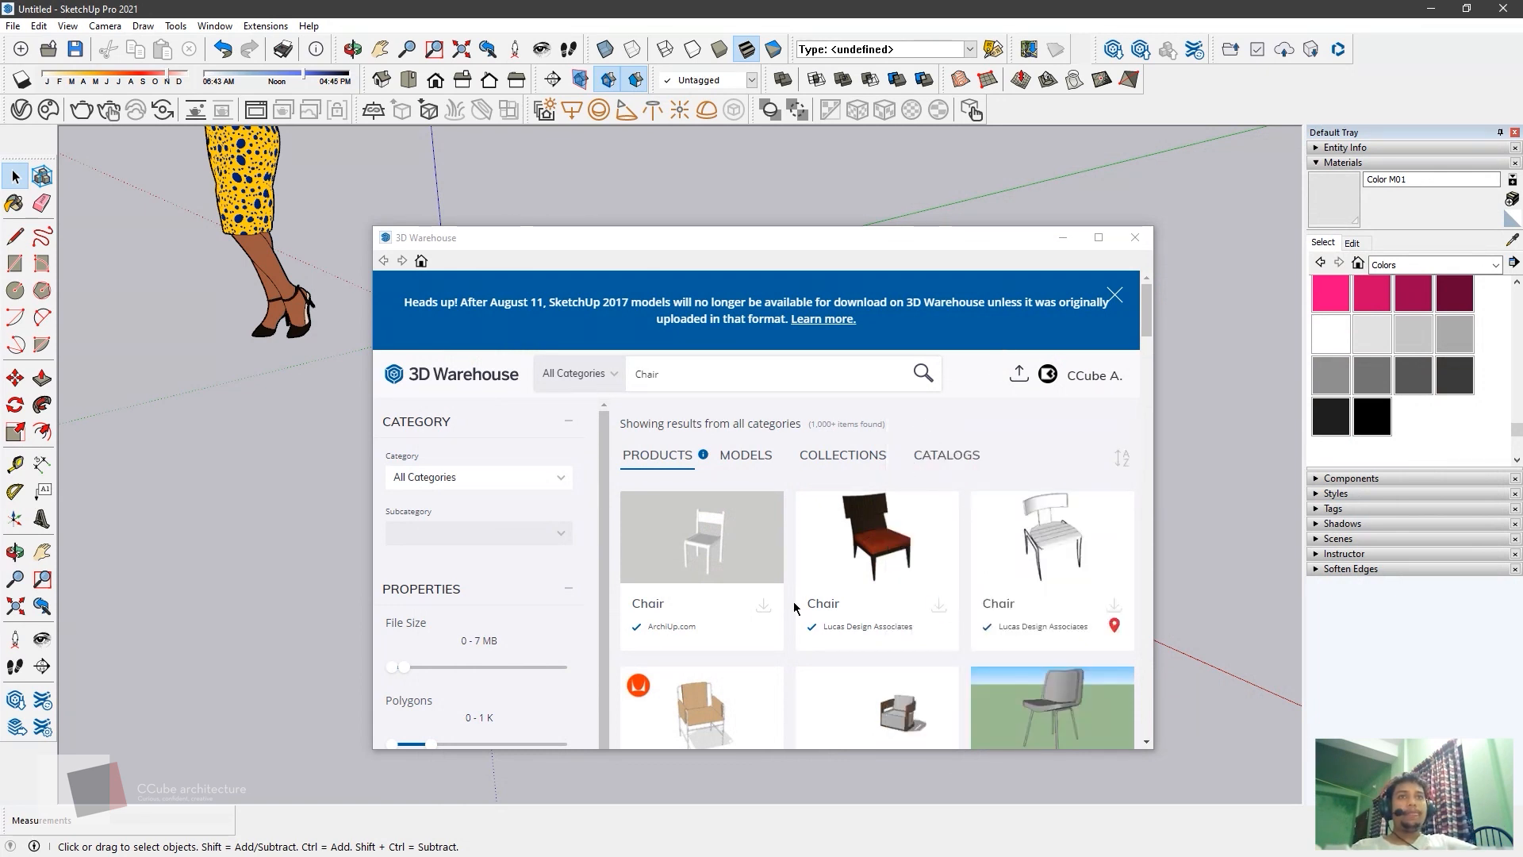
- Examine the ArchiUp.com Chair product's preview and full details page, including its model info and description, and close 3D Warehouse
{"action": "scroll", "coordinate": [698, 607], "scroll_direction": "down", "scroll_amount": 1}
{"action": "scroll", "coordinate": [691, 609], "scroll_direction": "up", "scroll_amount": 1}
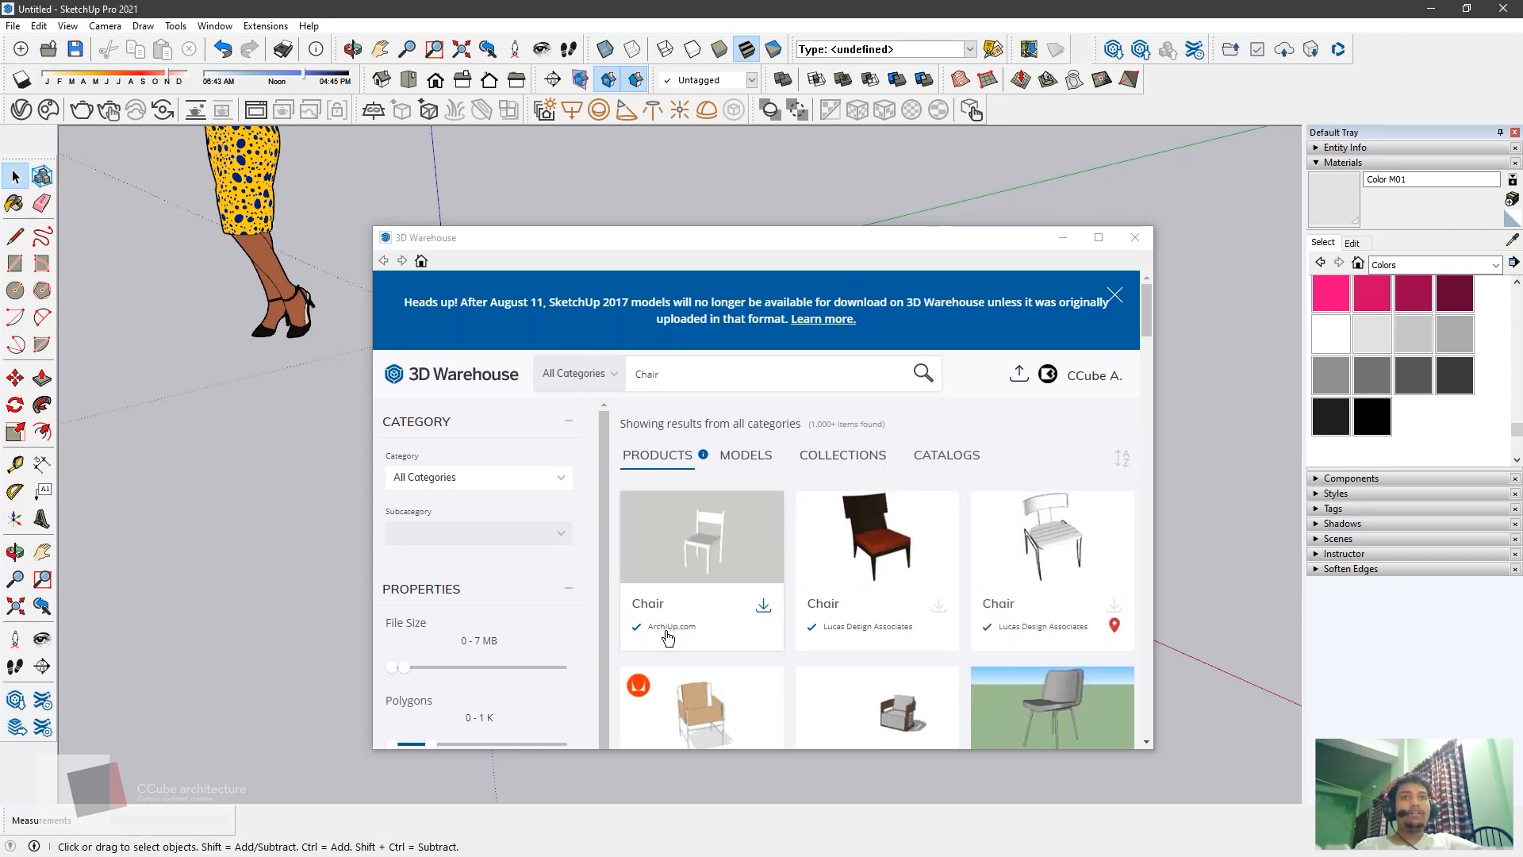
{"action": "left_click", "coordinate": [689, 540]}
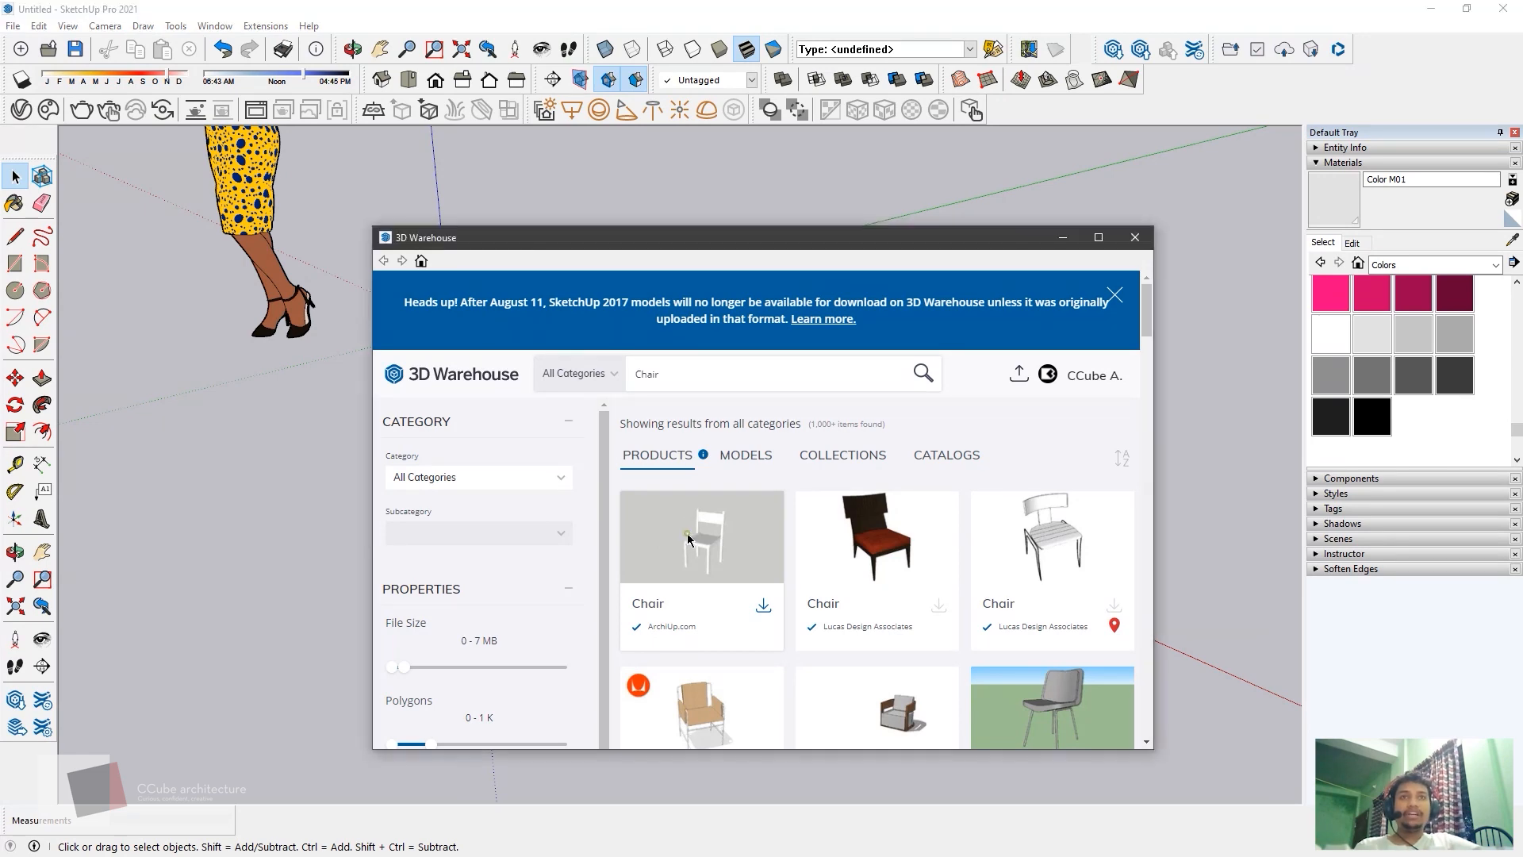
{"action": "left_click", "coordinate": [688, 540]}
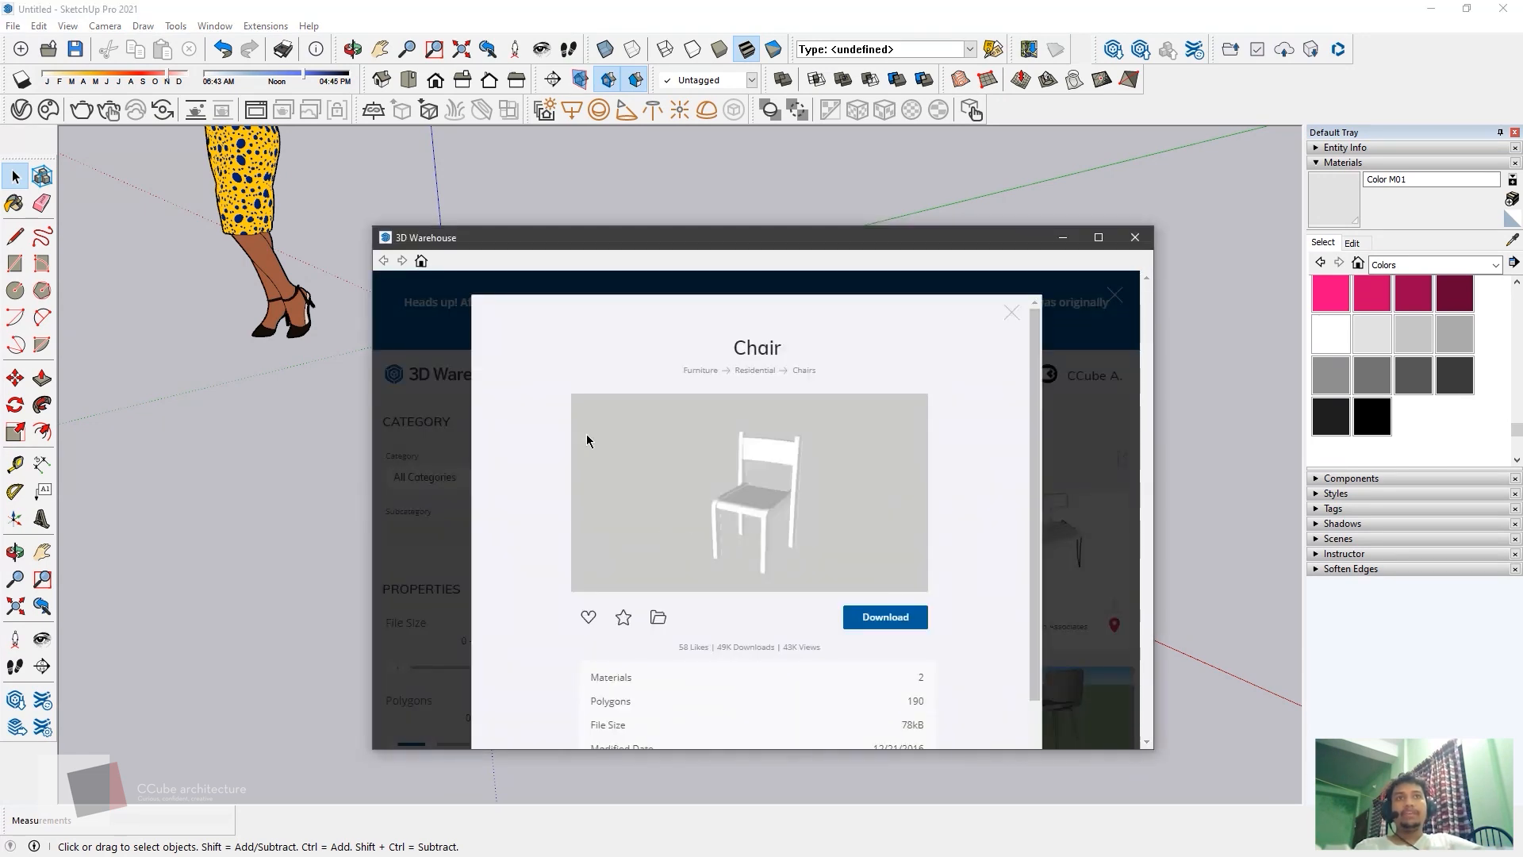
{"action": "scroll", "coordinate": [588, 431], "scroll_direction": "down", "scroll_amount": 1}
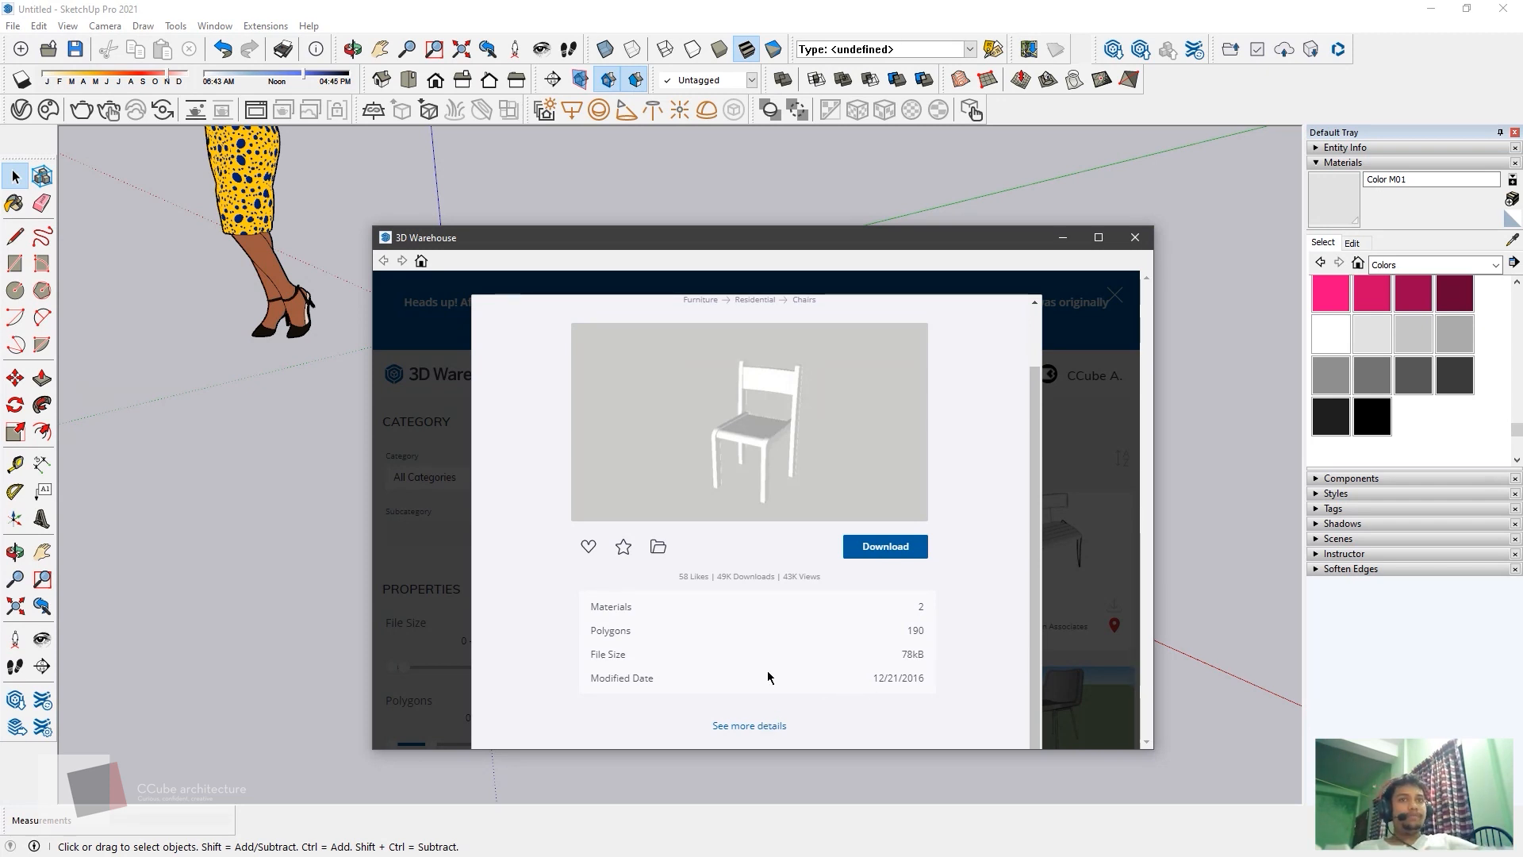
{"action": "left_click", "coordinate": [738, 725]}
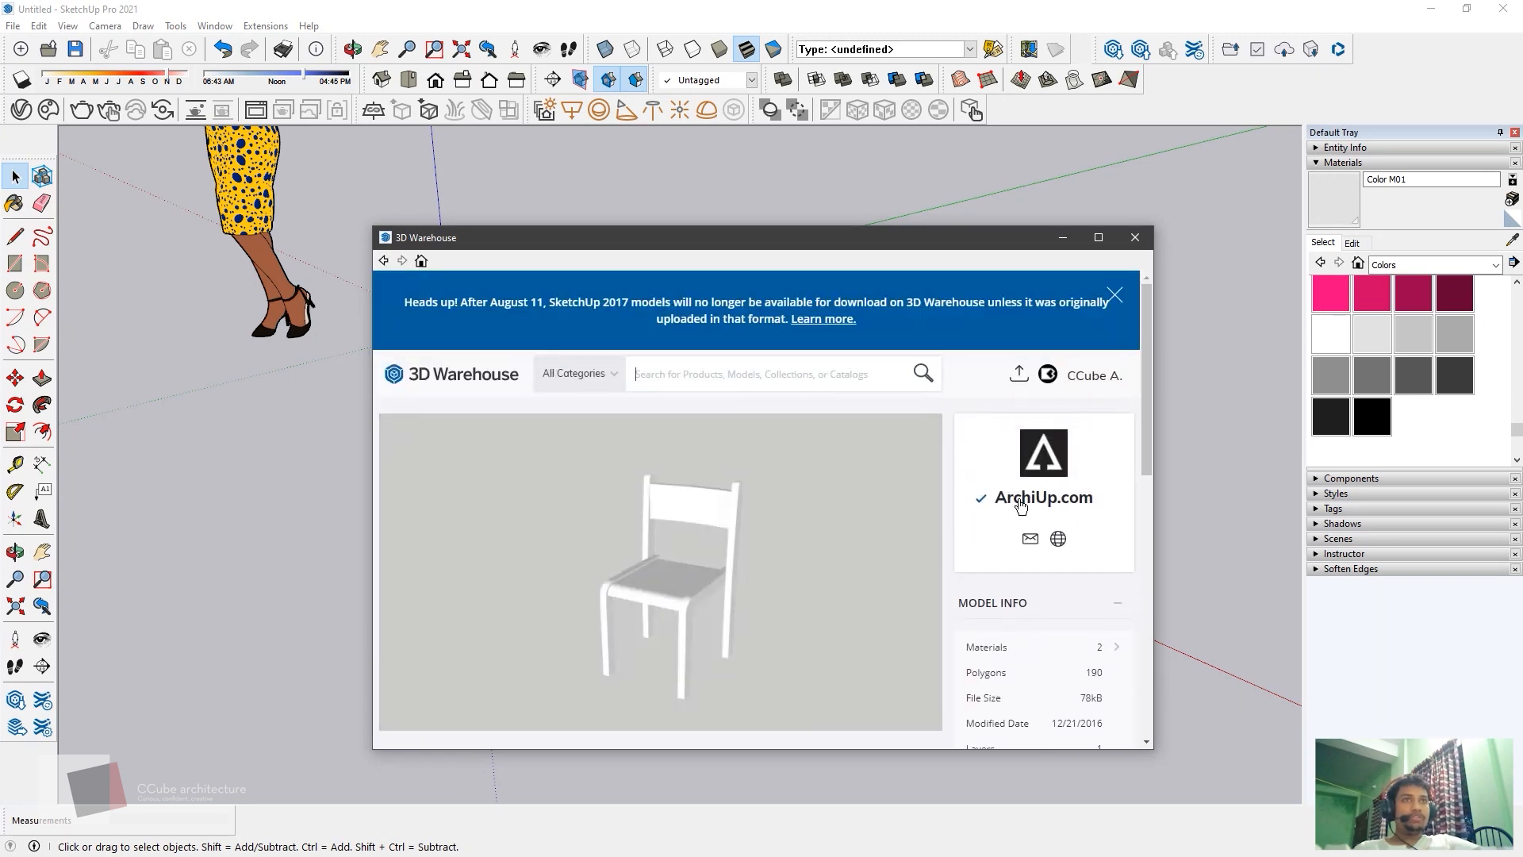
{"action": "scroll", "coordinate": [1044, 543], "scroll_direction": "down", "scroll_amount": 5}
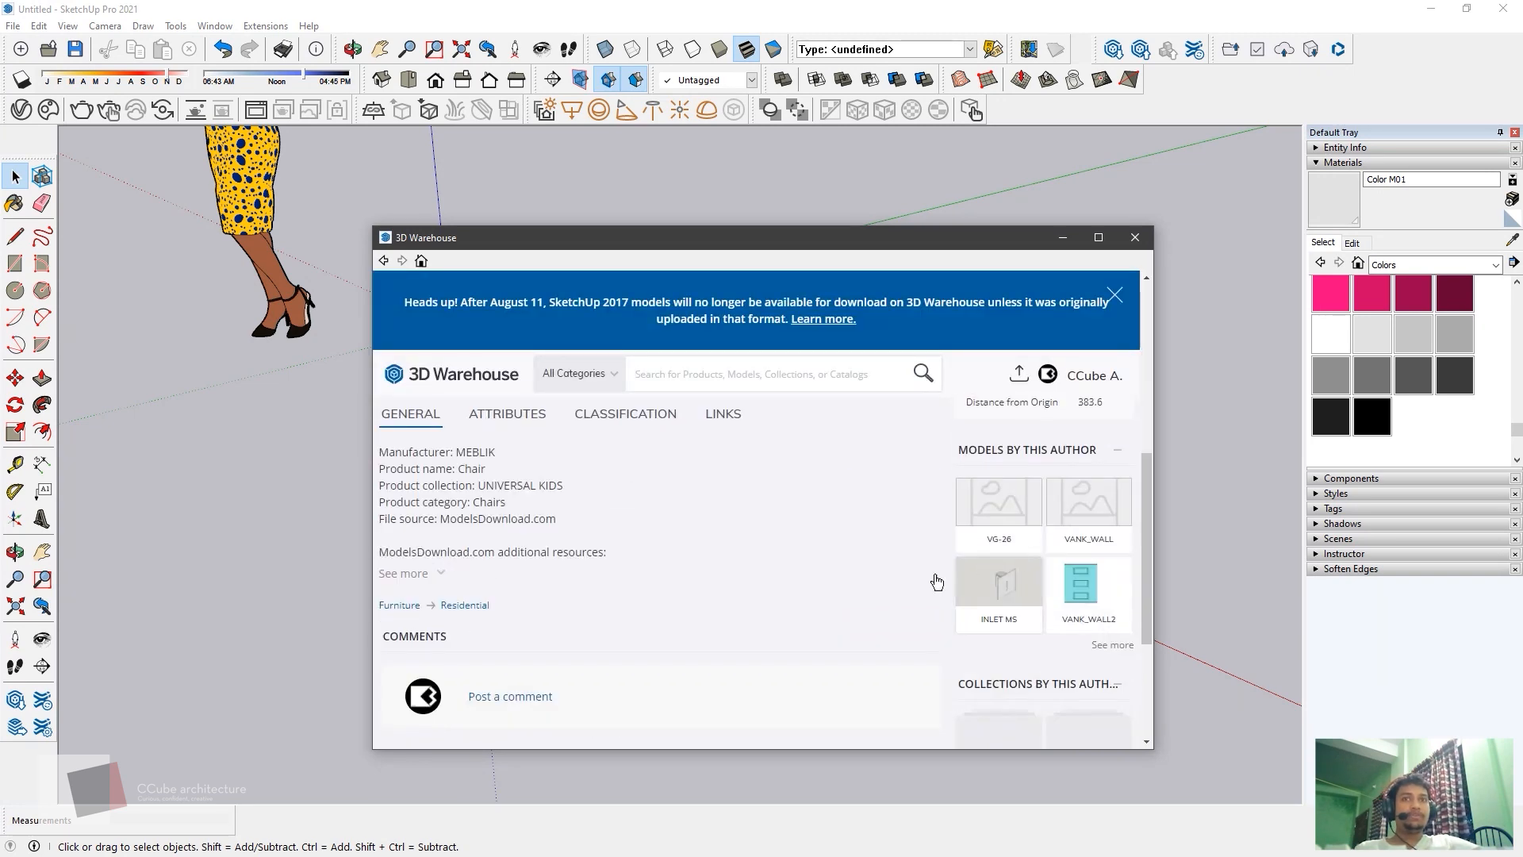
{"action": "scroll", "coordinate": [861, 585], "scroll_direction": "down", "scroll_amount": 3}
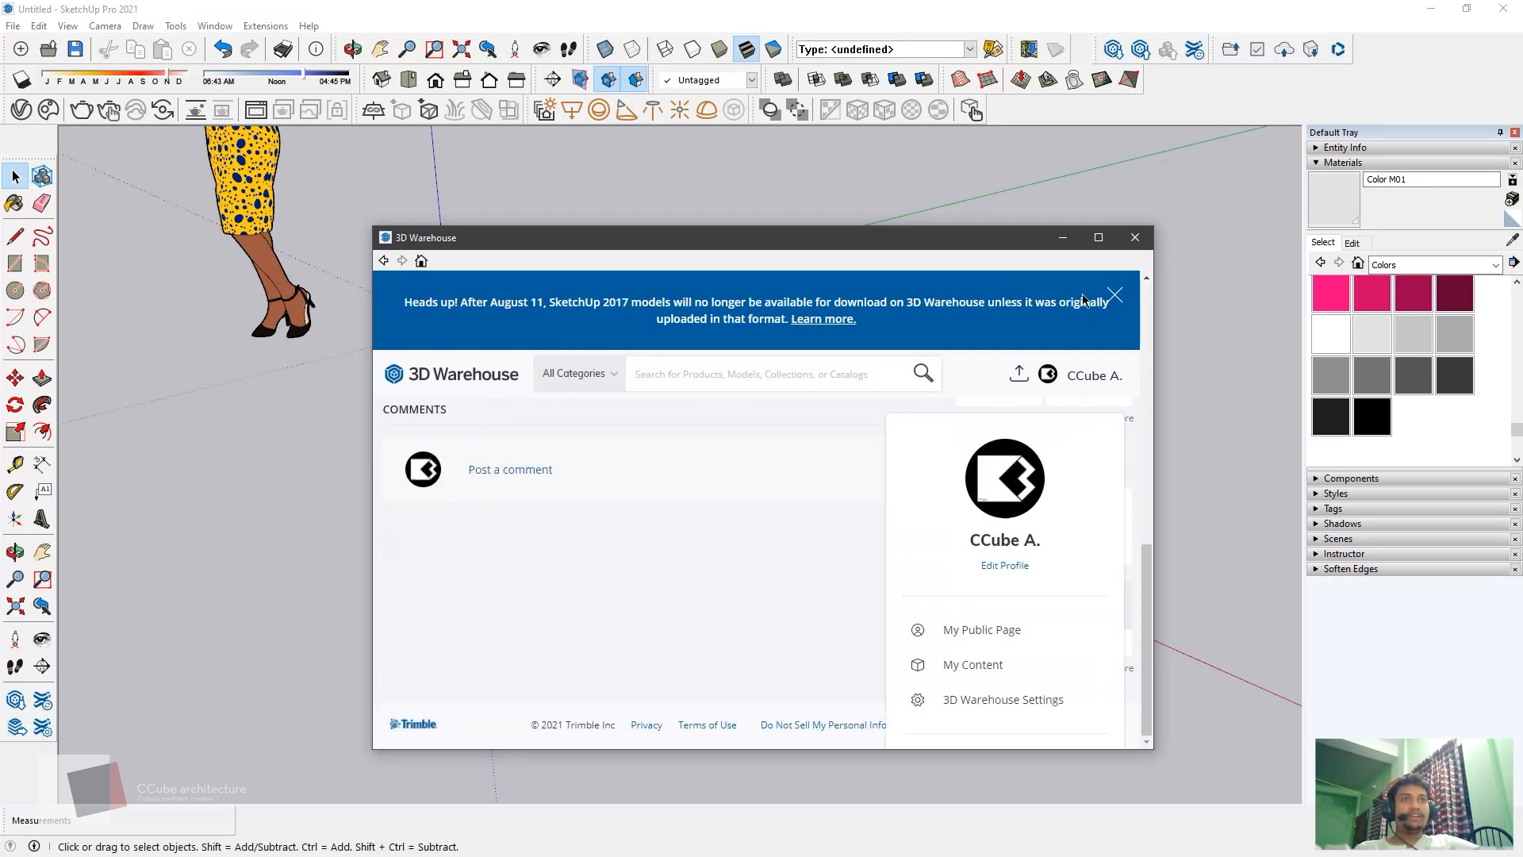
{"action": "left_click", "coordinate": [1136, 237]}
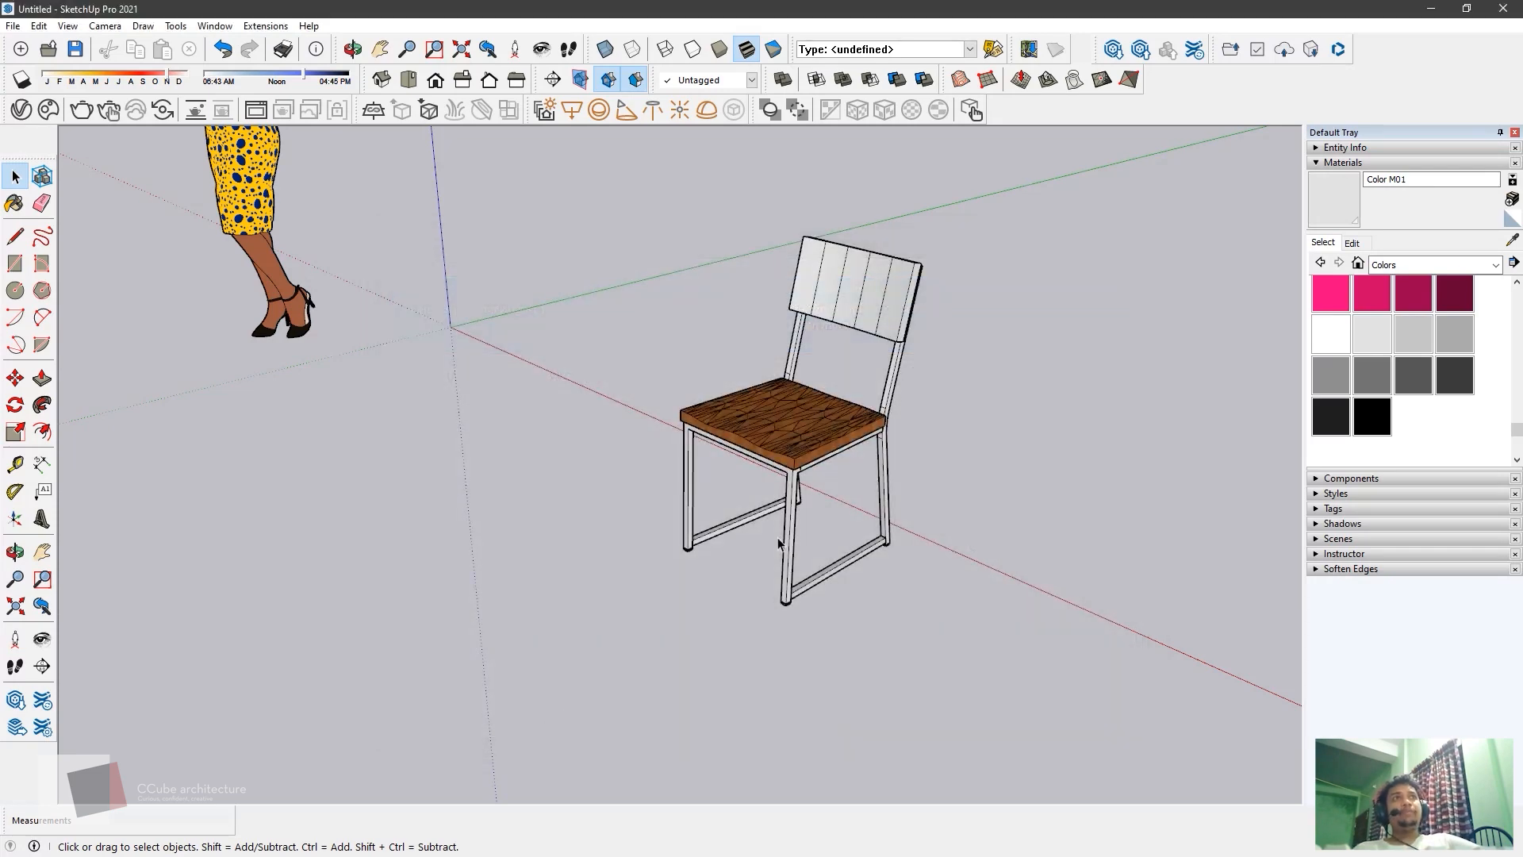
- Open the Extension Warehouse and shift its window slightly aside
{"action": "left_click", "coordinate": [1193, 49]}
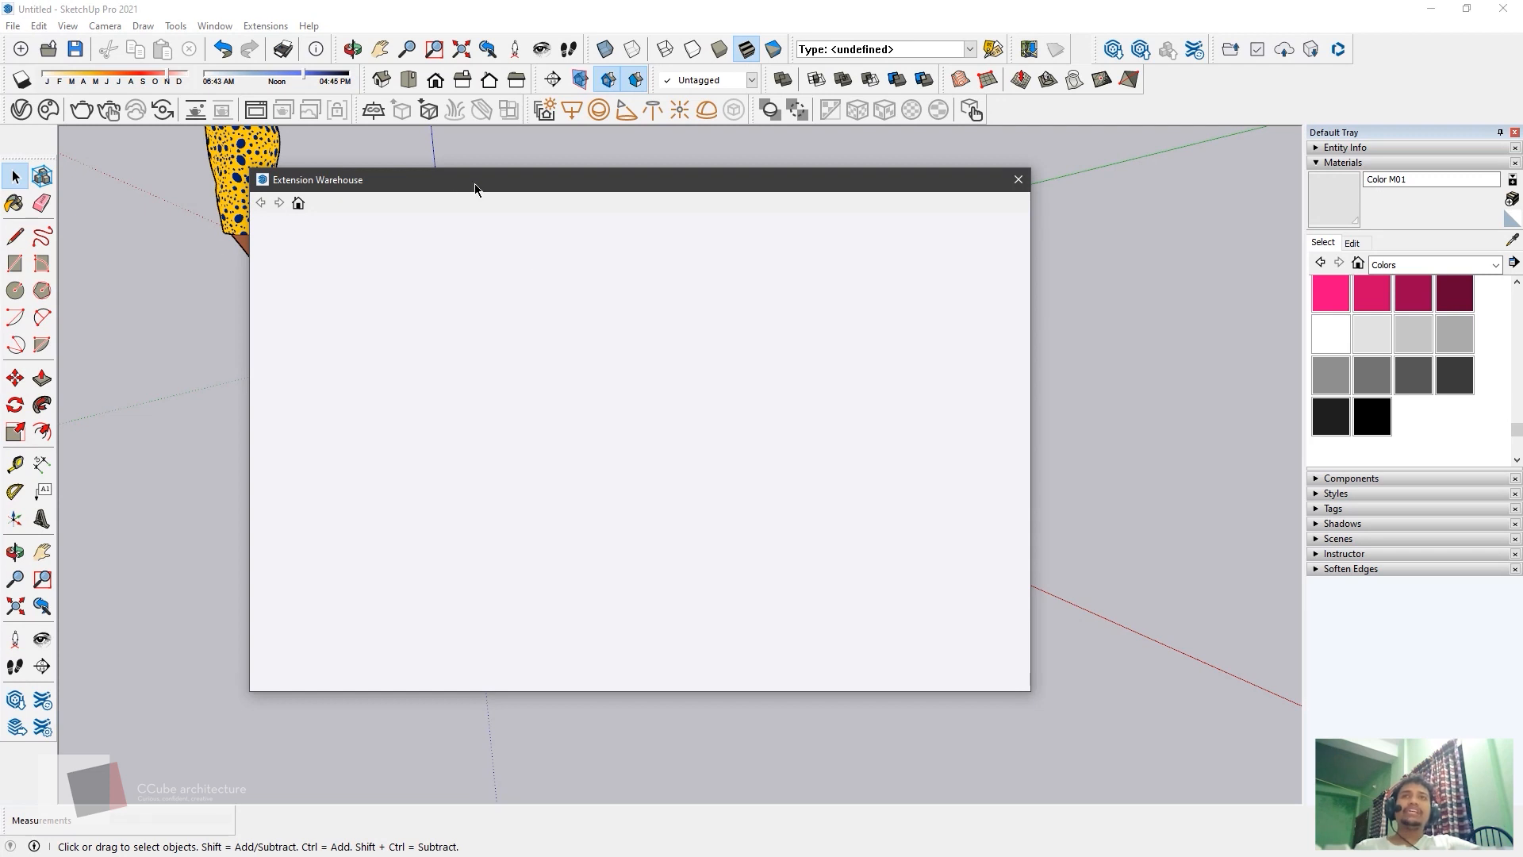
{"action": "left_click_drag", "start_coordinate": [475, 183], "coordinate": [425, 198]}
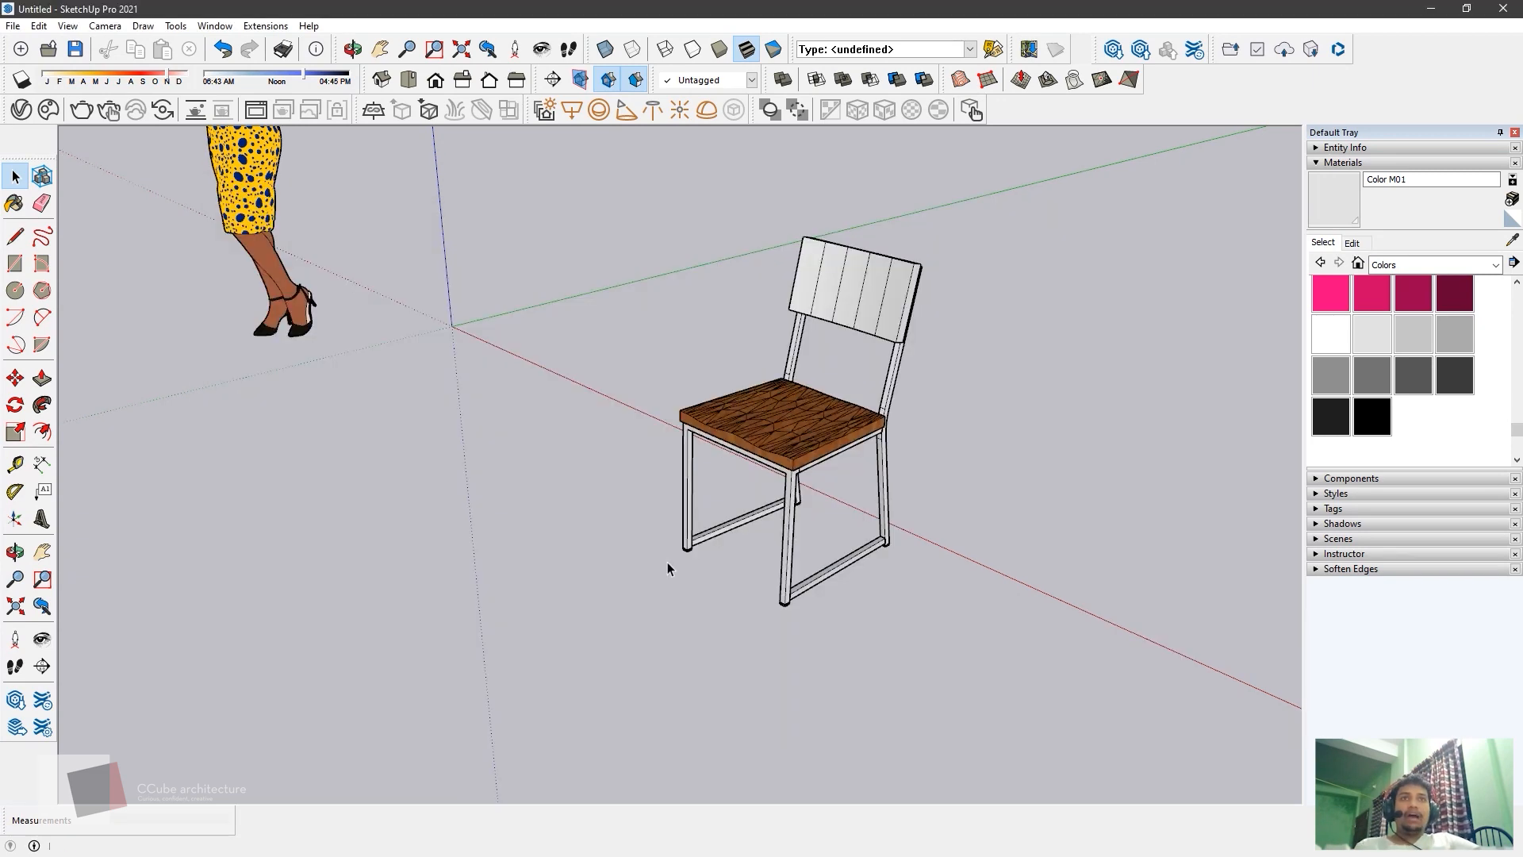
{"action": "middle_click_drag", "start_coordinate": [668, 561], "coordinate": [693, 506], "text": "shift"}
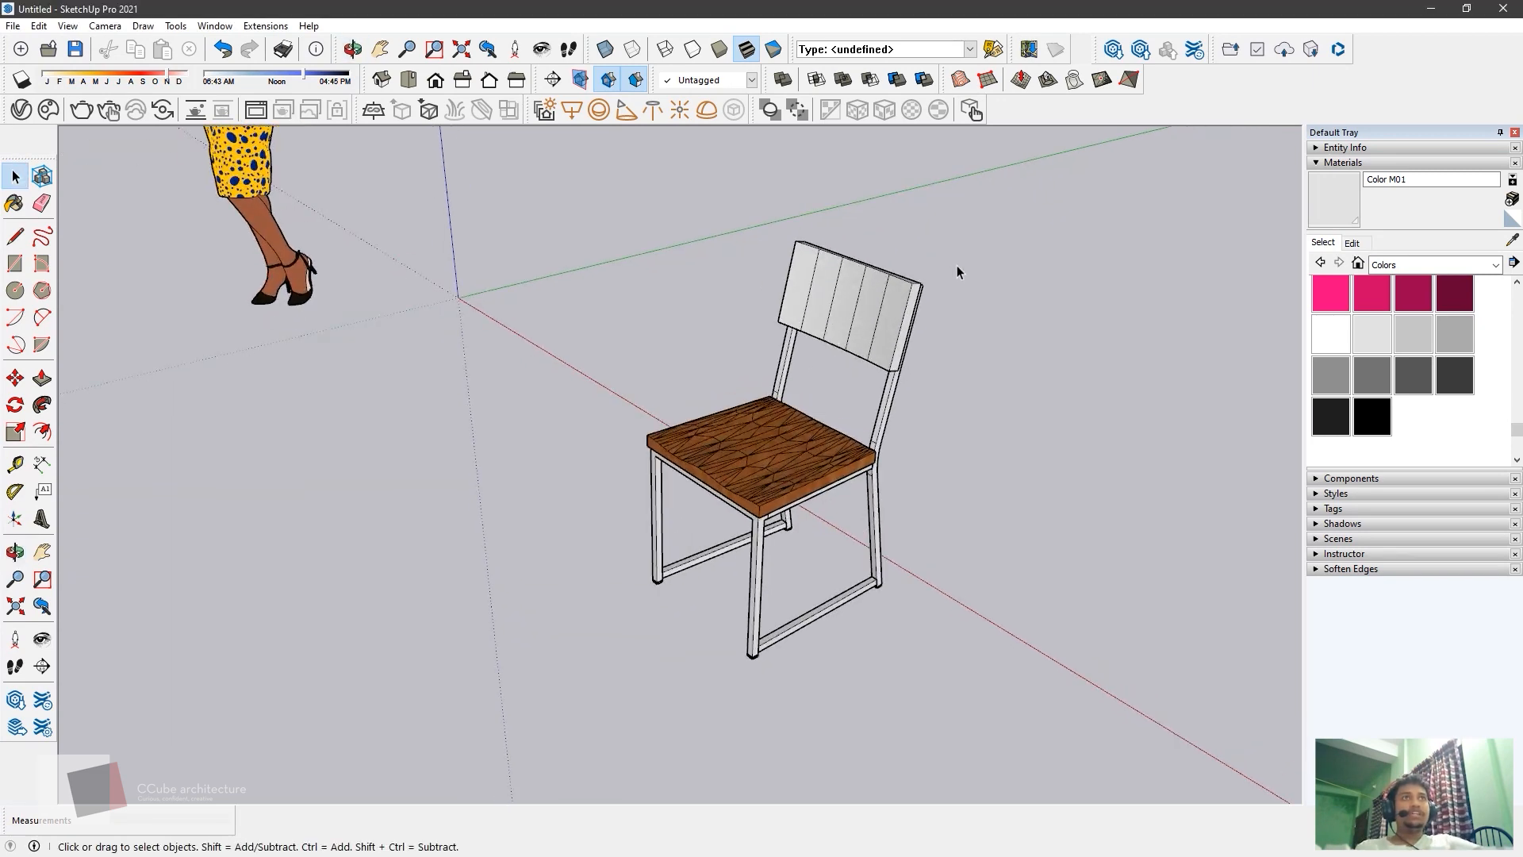
{"action": "scroll", "coordinate": [877, 321], "scroll_direction": "up", "scroll_amount": 5}
{"action": "scroll", "coordinate": [493, 607], "scroll_direction": "down", "scroll_amount": 6}
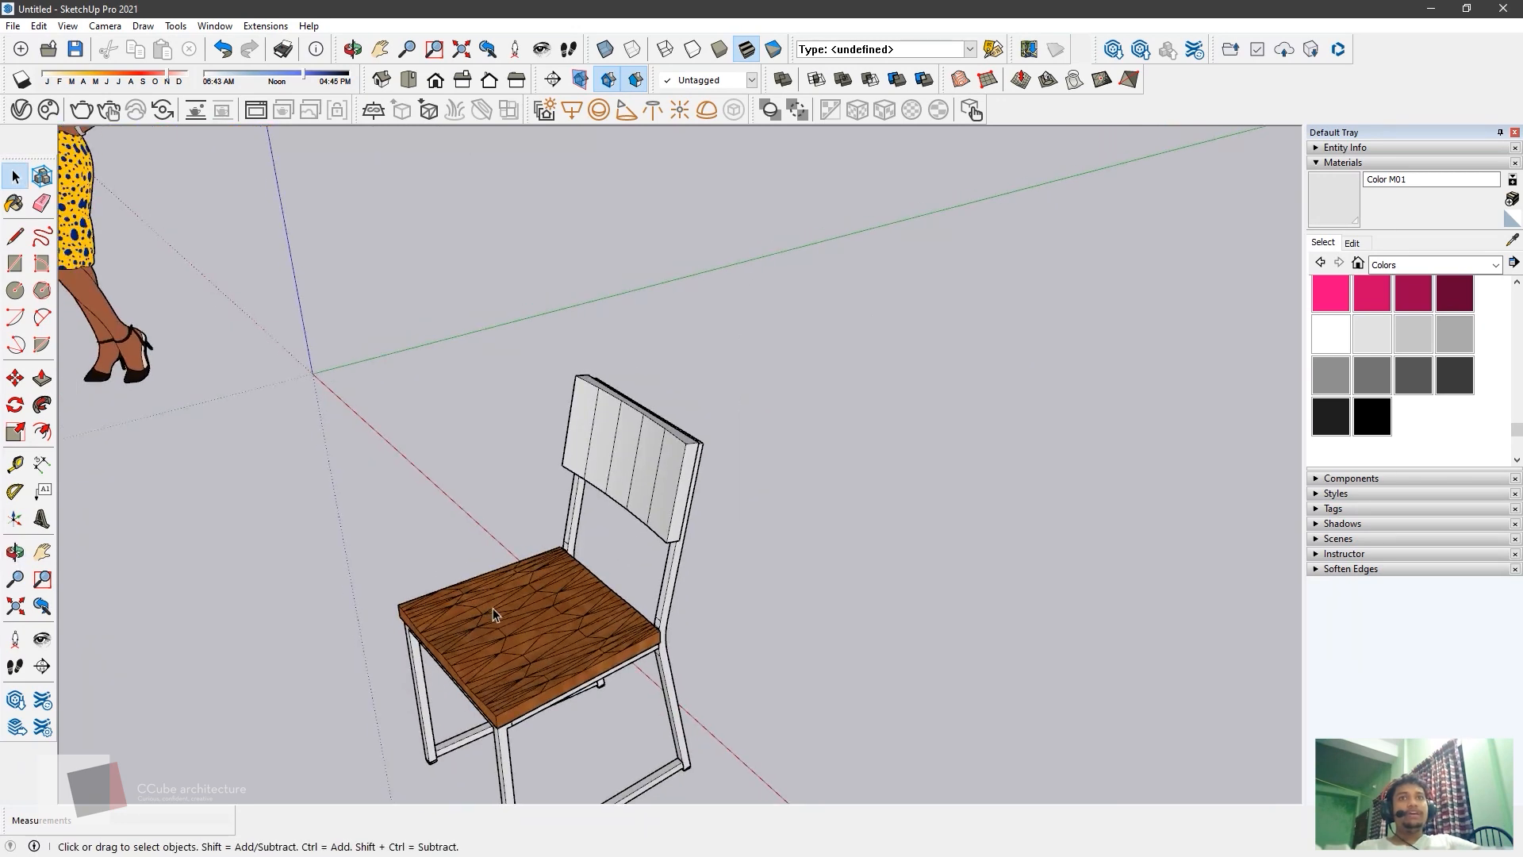
{"action": "mouse_move", "coordinate": [480, 630]}
{"action": "middle_mouse_down", "text": "shift"}
{"action": "mouse_move", "coordinate": [541, 578]}
{"action": "mouse_move", "coordinate": [597, 568]}
{"action": "middle_mouse_up", "text": "shift"}
{"action": "scroll", "coordinate": [570, 584], "scroll_direction": "up", "scroll_amount": 3}
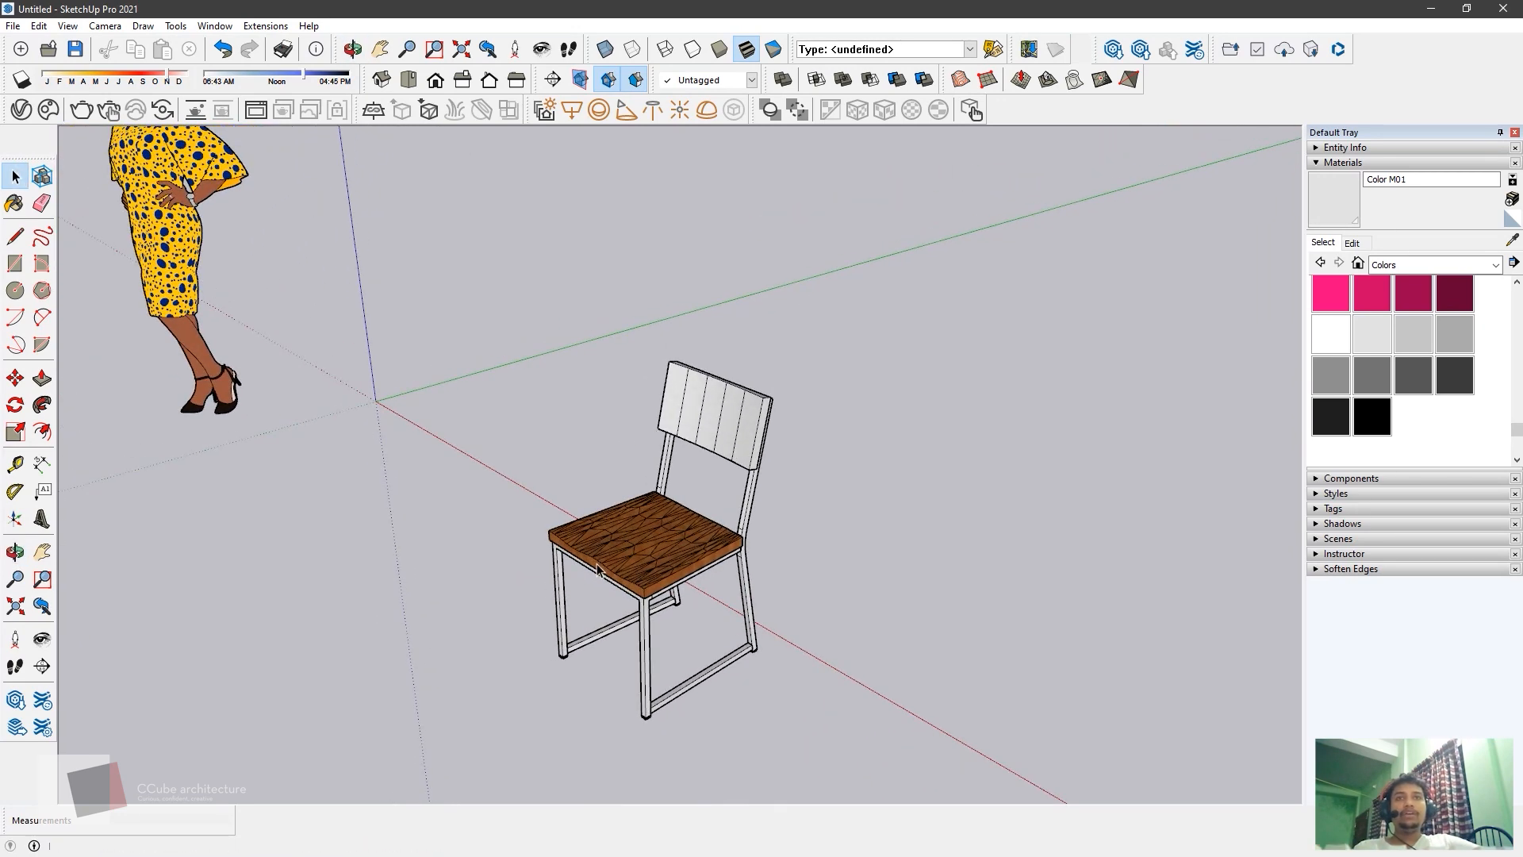